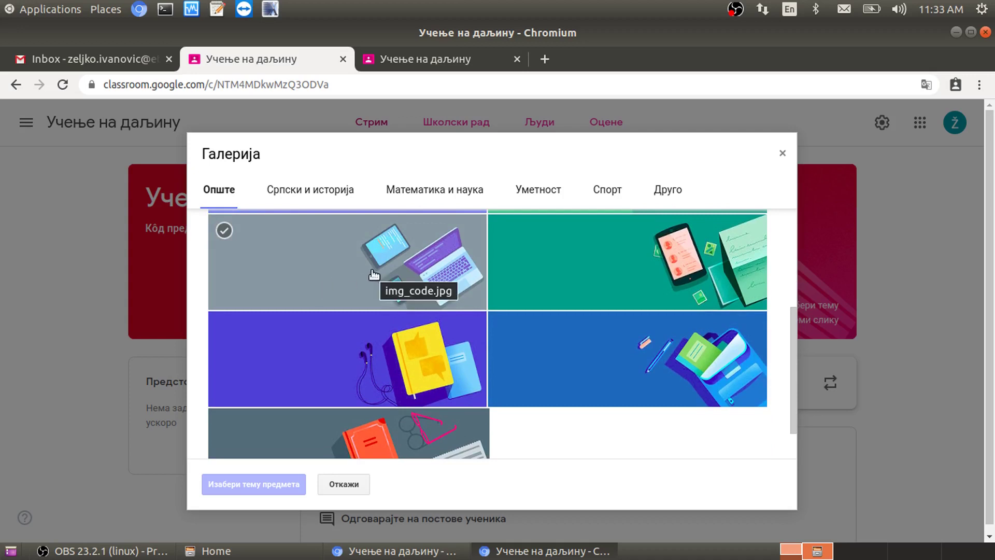
# Step: Apply the general gallery theme with the red book, glasses and newspaper to the course, and check the photo upload option
pyautogui.click(326, 285)
pyautogui.click(594, 271)
pyautogui.click(569, 356)
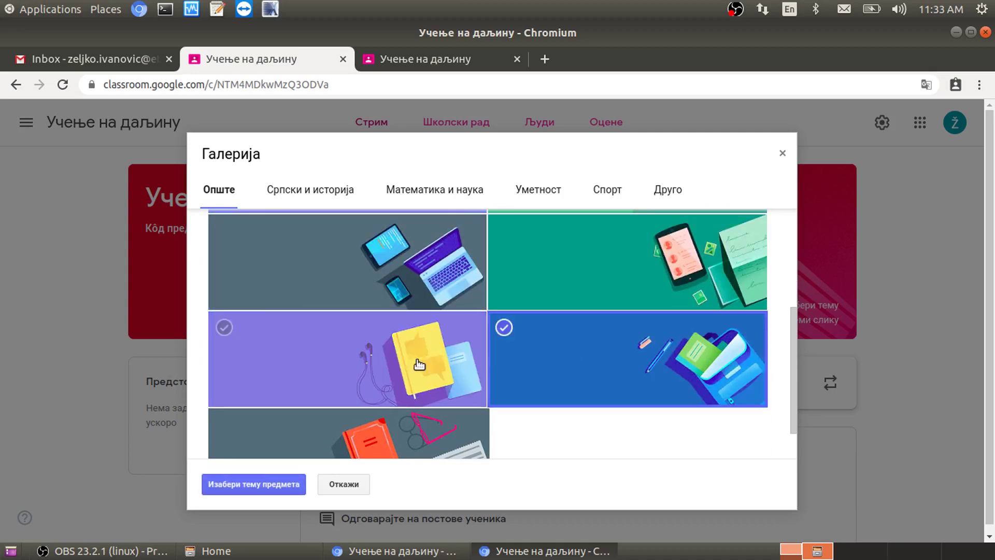
pyautogui.click(416, 360)
pyautogui.scroll(-2, 413, 358)
pyautogui.click(376, 421)
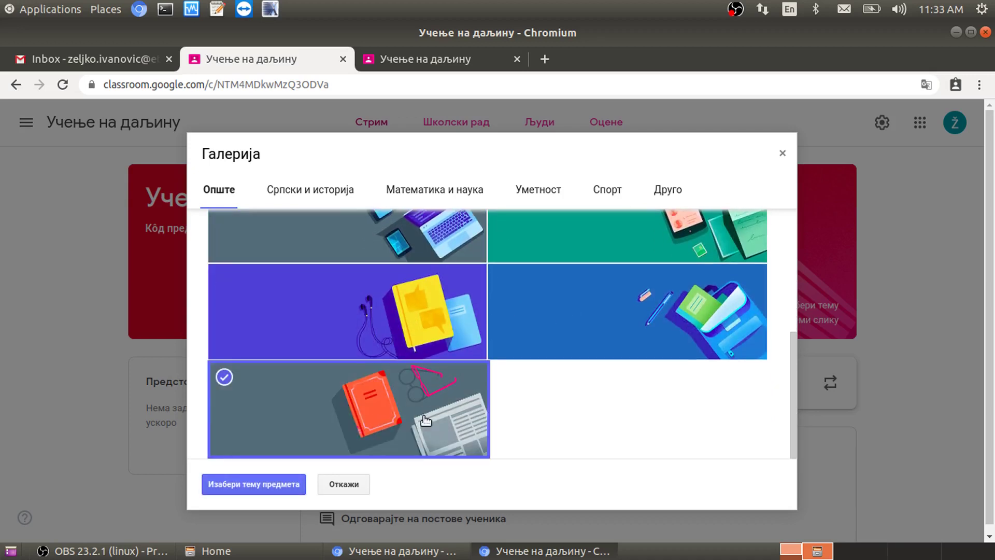
pyautogui.click(253, 484)
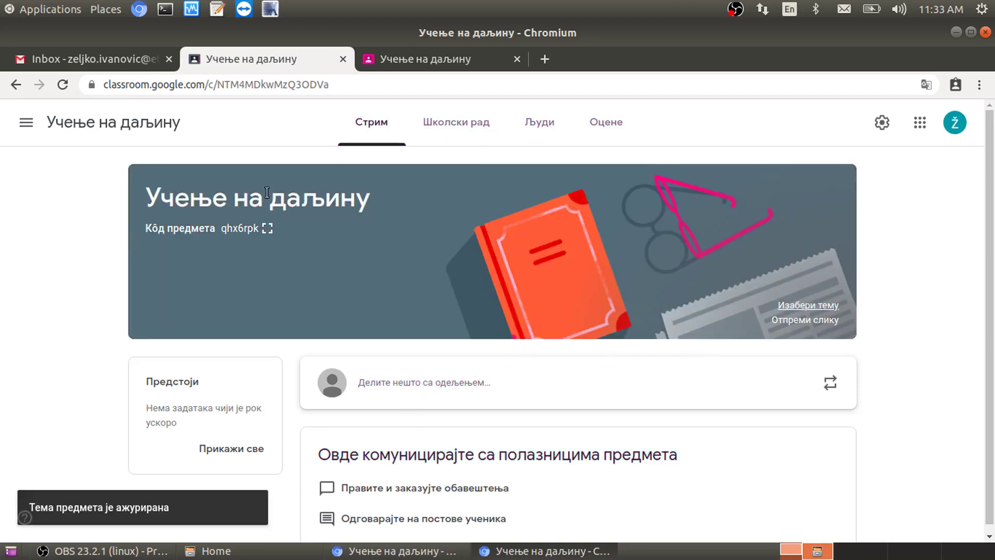
pyautogui.click(807, 320)
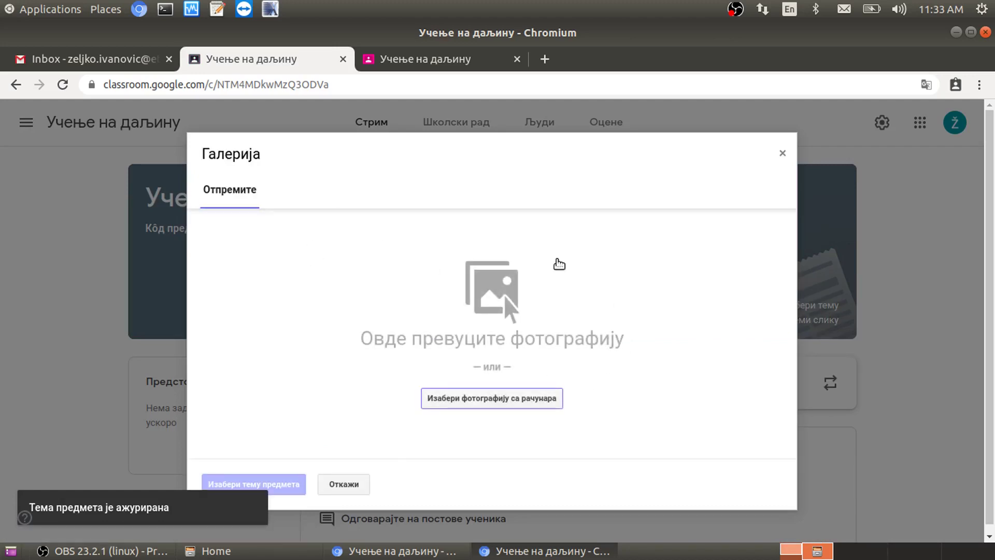
pyautogui.click(783, 155)
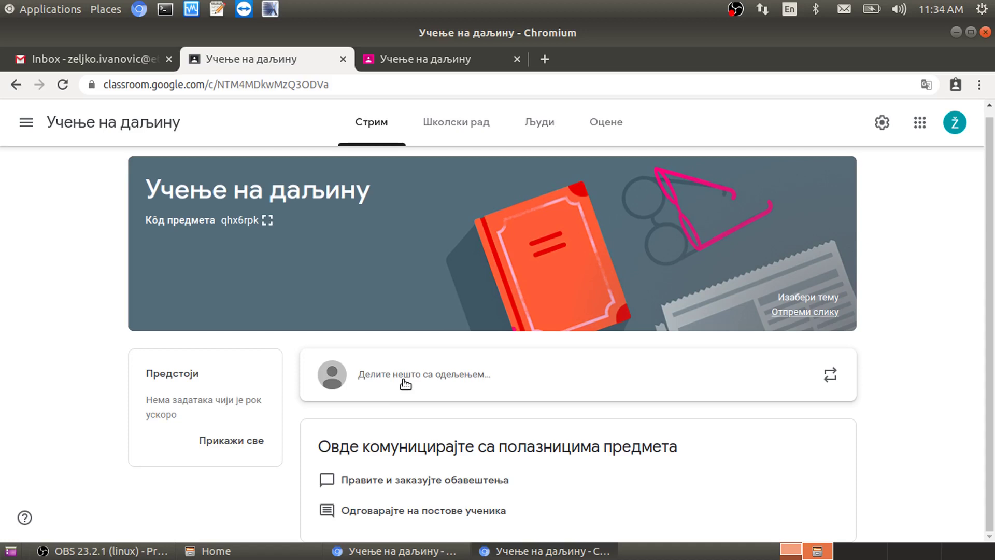
# Step: Post the announcement "Настава почиње." to all students in the course stream
pyautogui.click(403, 381)
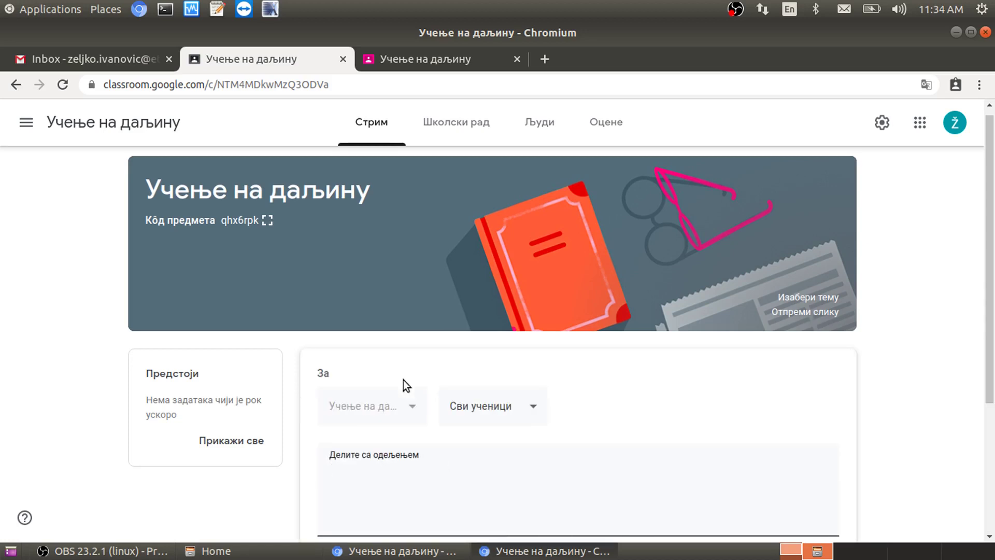
pyautogui.click(533, 410)
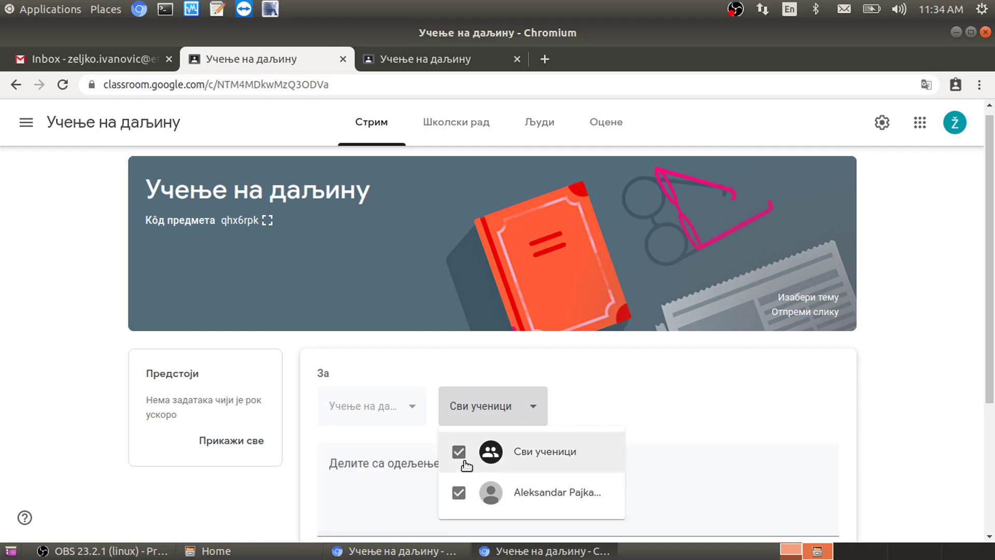
pyautogui.scroll(-4, 456, 394)
pyautogui.press('super+space')
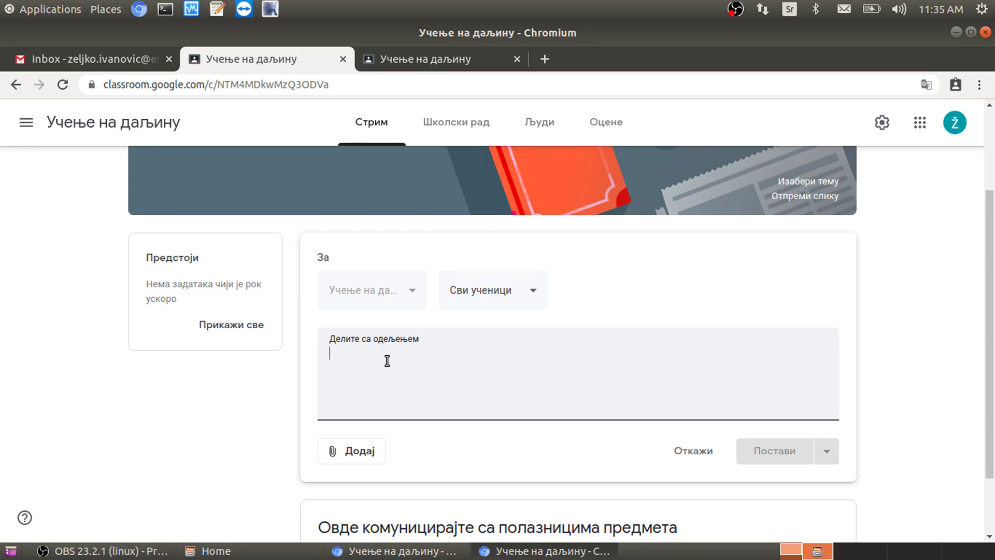
pyautogui.write('Настава')
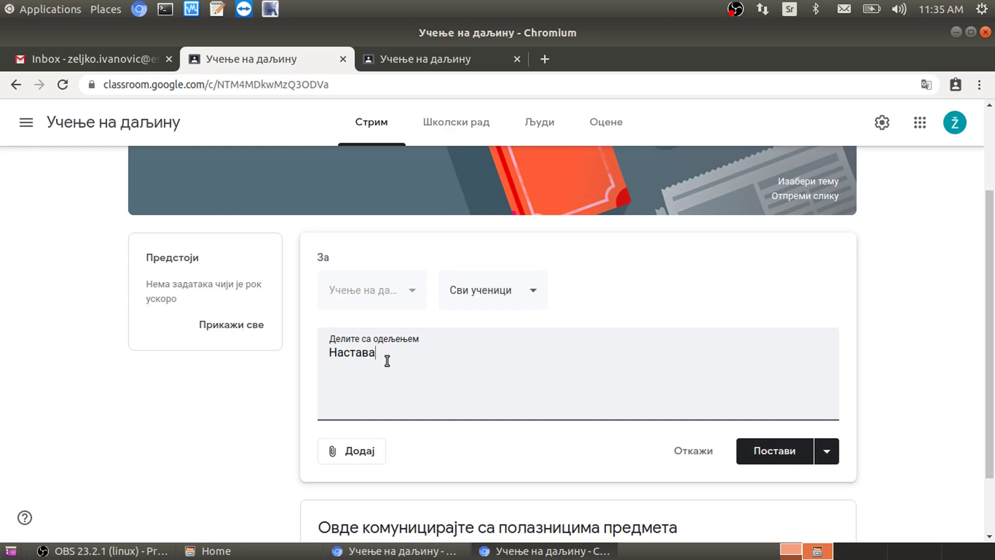
pyautogui.write(' почиње.')
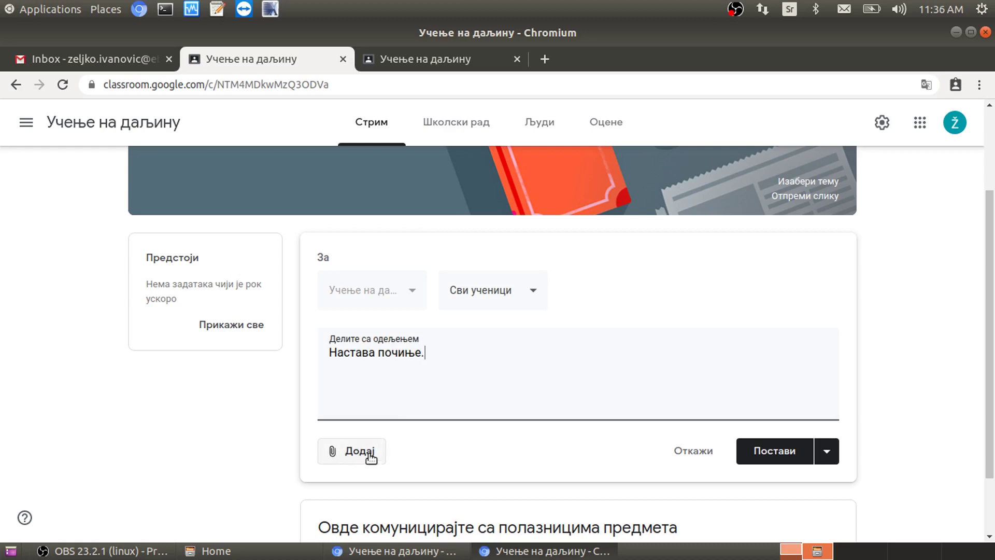
pyautogui.click(776, 452)
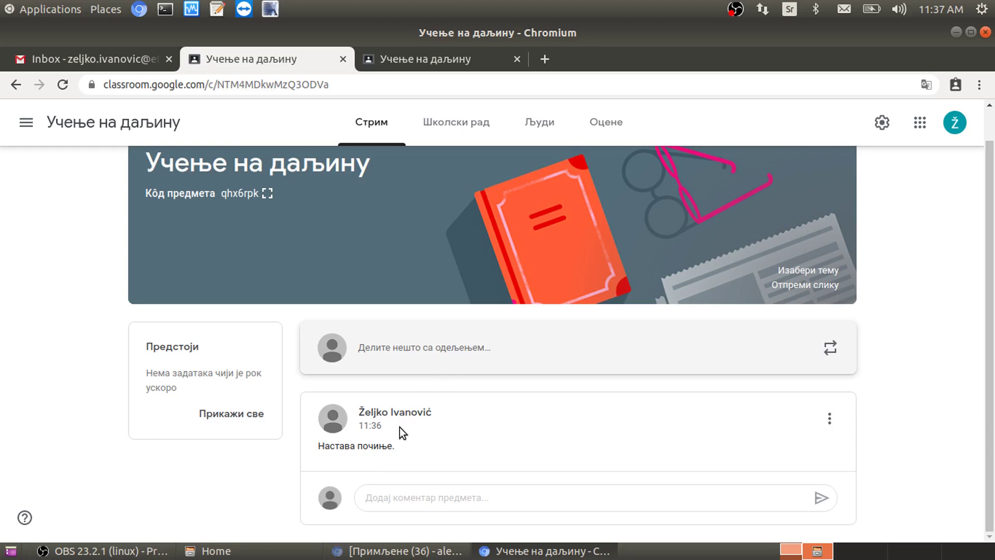
pyautogui.scroll(1, 402, 427)
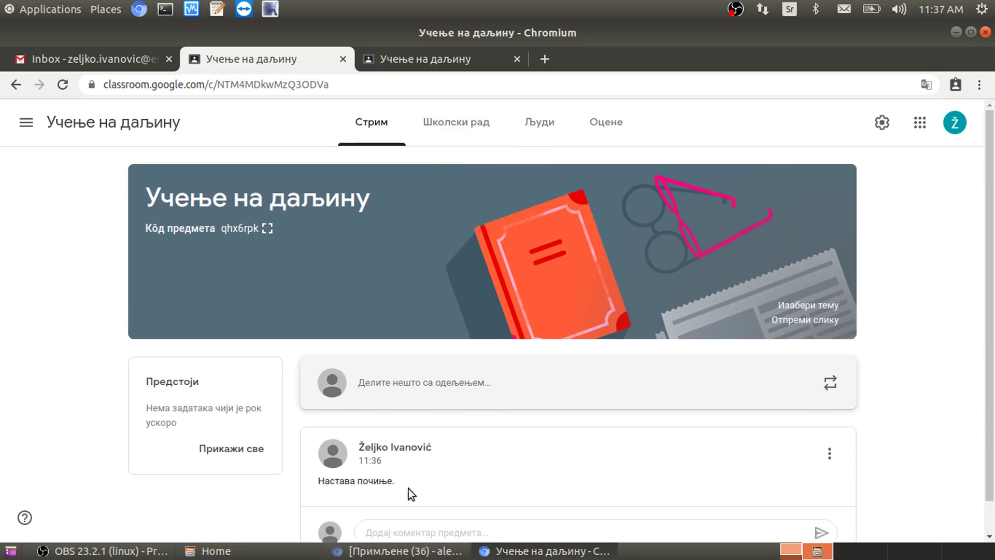
pyautogui.click(540, 124)
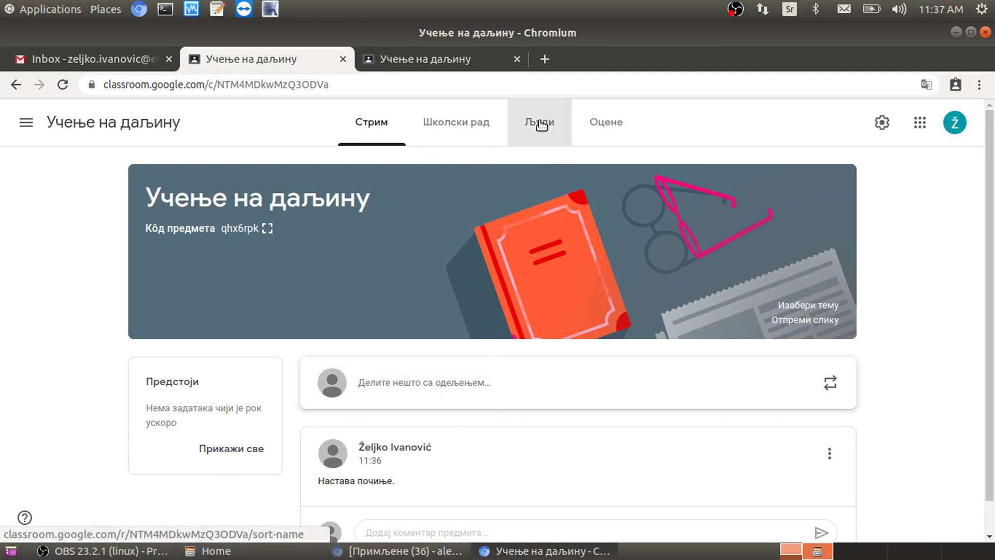
pyautogui.click(373, 128)
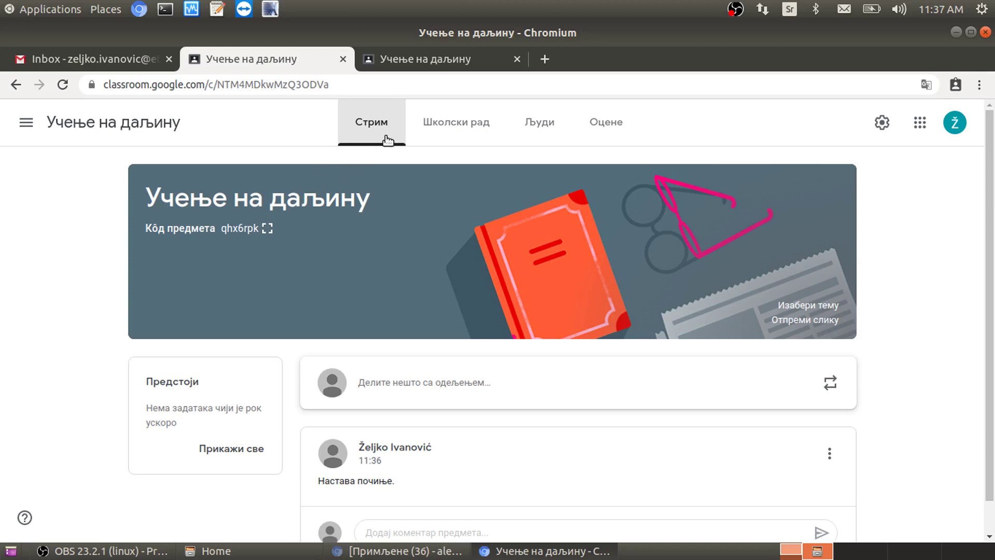
# Step: Add a topic named "Додавање студената" to the course's classwork
pyautogui.click(458, 126)
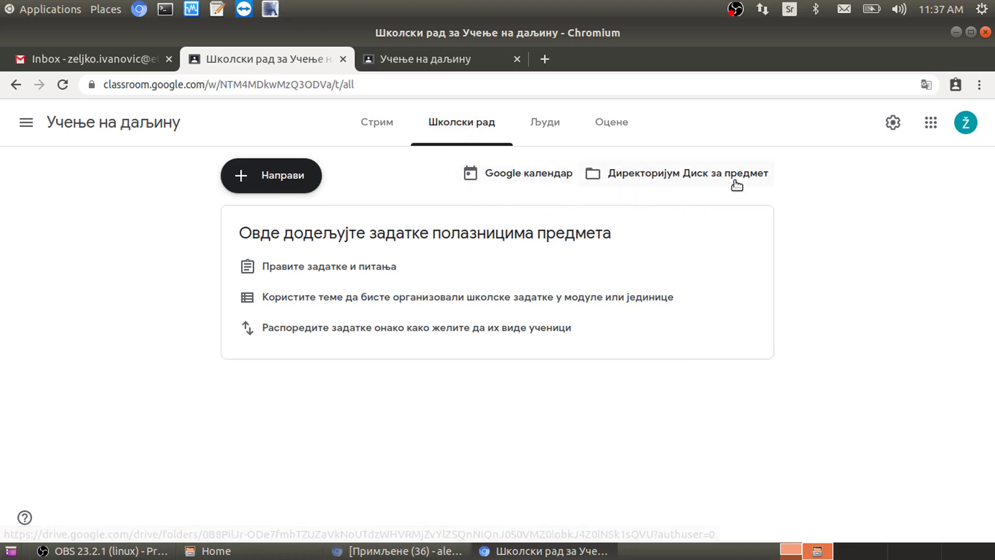
pyautogui.click(248, 180)
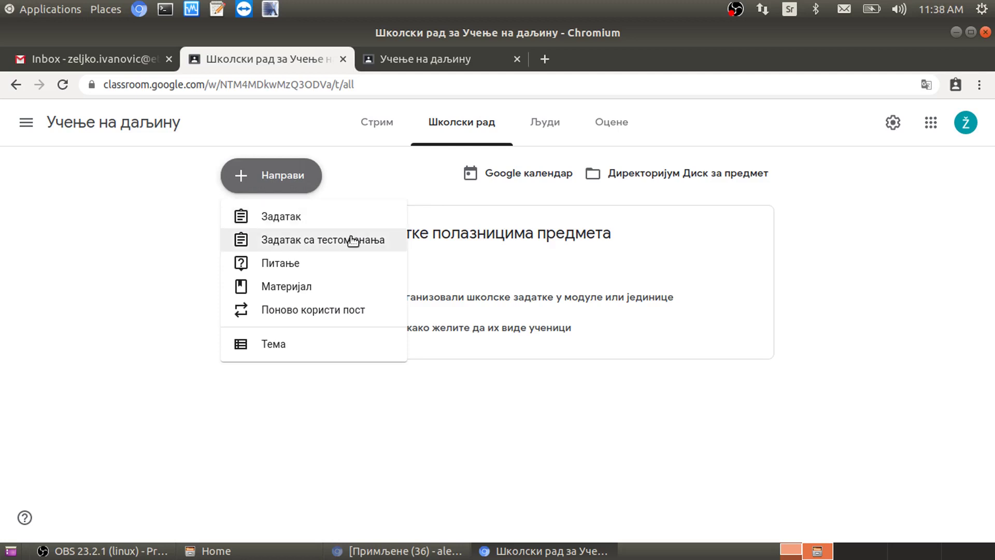
pyautogui.click(291, 351)
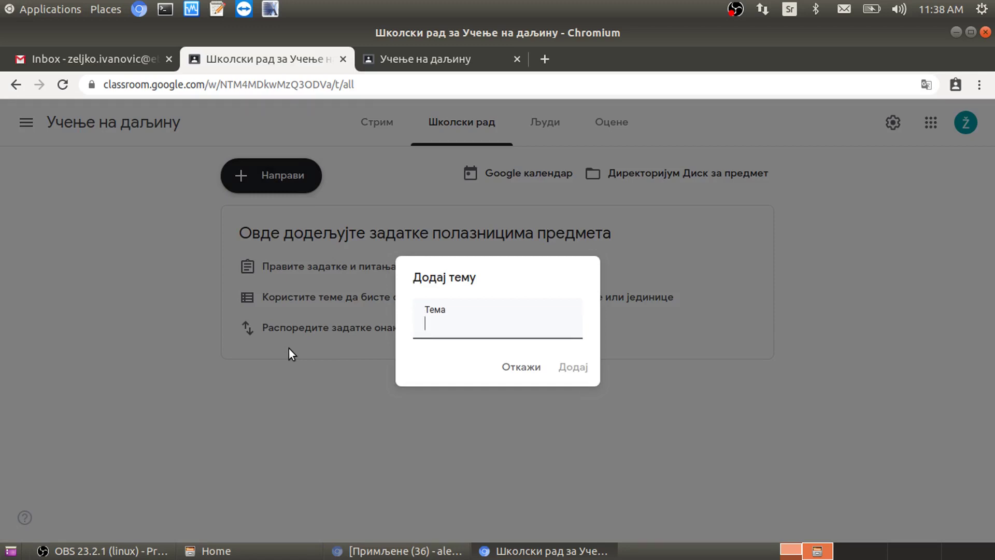
pyautogui.write('Додавање студената')
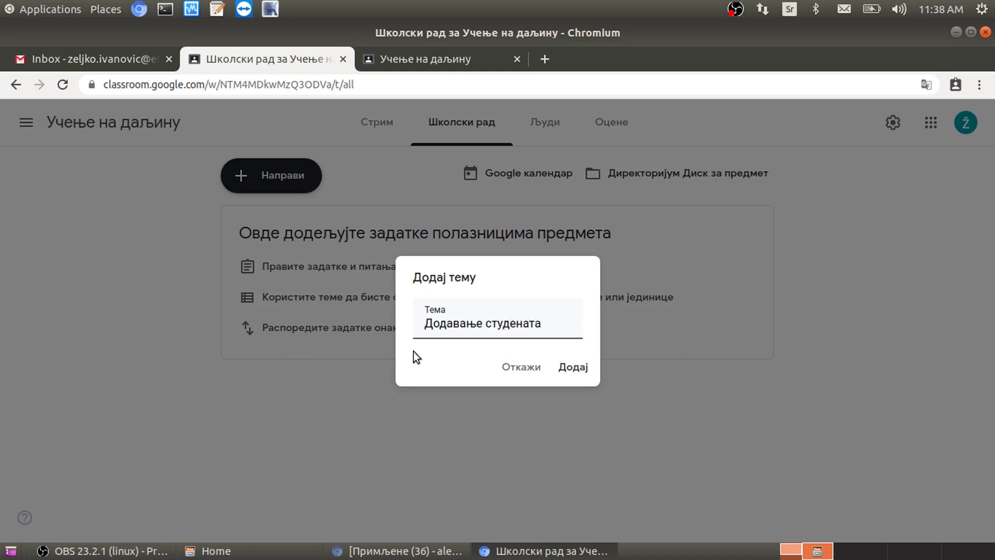
pyautogui.click(580, 372)
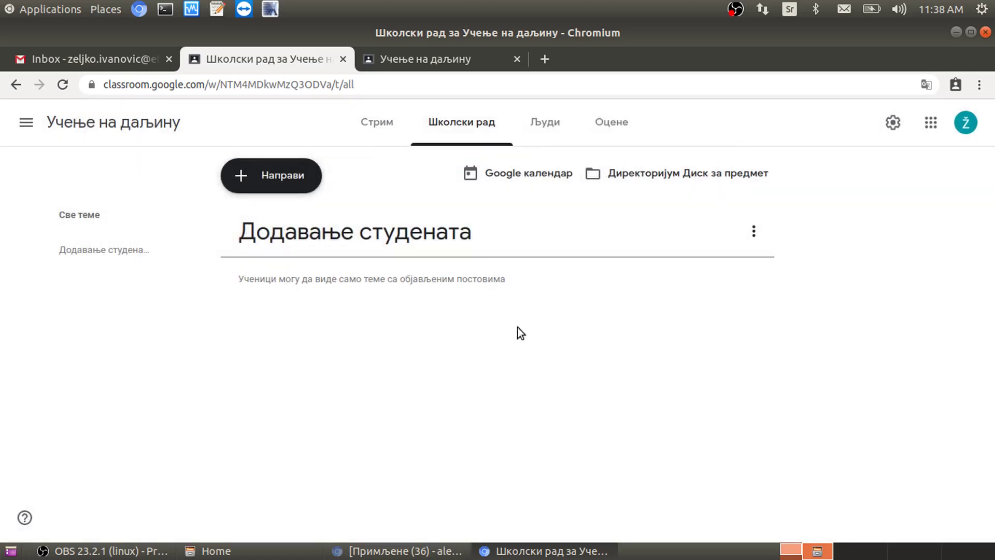
# Step: Add a second classwork topic named "Додавање материјала" and move the topic "Додавање студената" above it
pyautogui.click(267, 176)
pyautogui.press('Return')
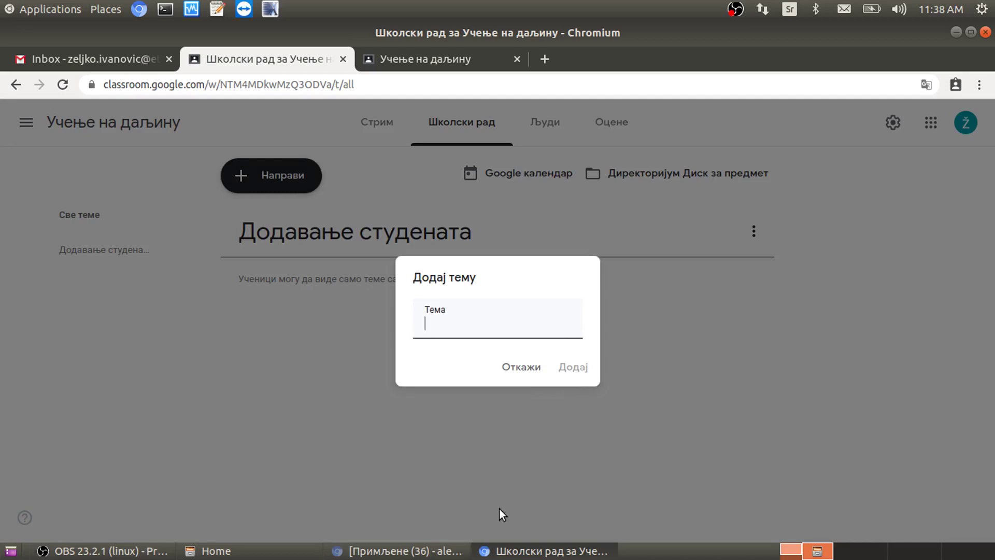
pyautogui.write('Додавање мат')
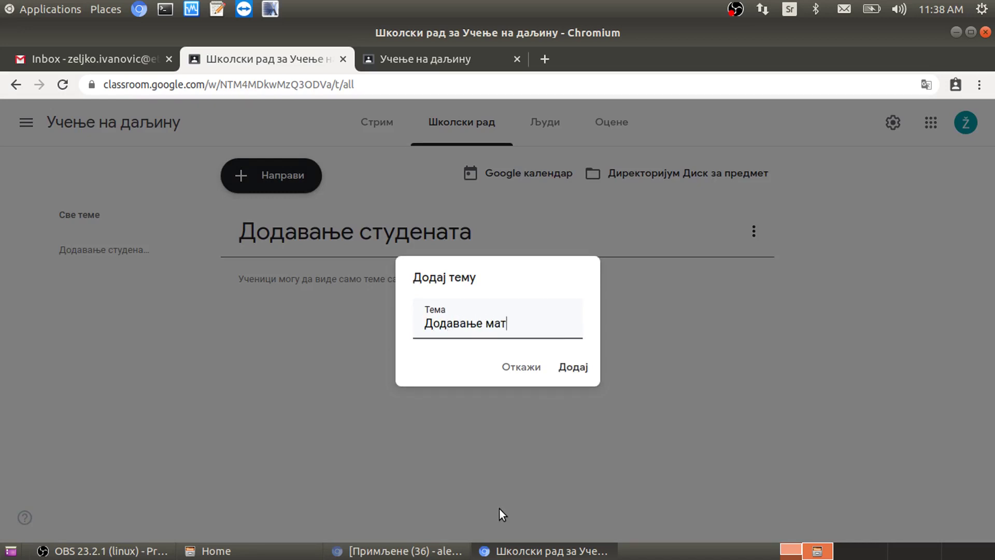
pyautogui.write('еријала')
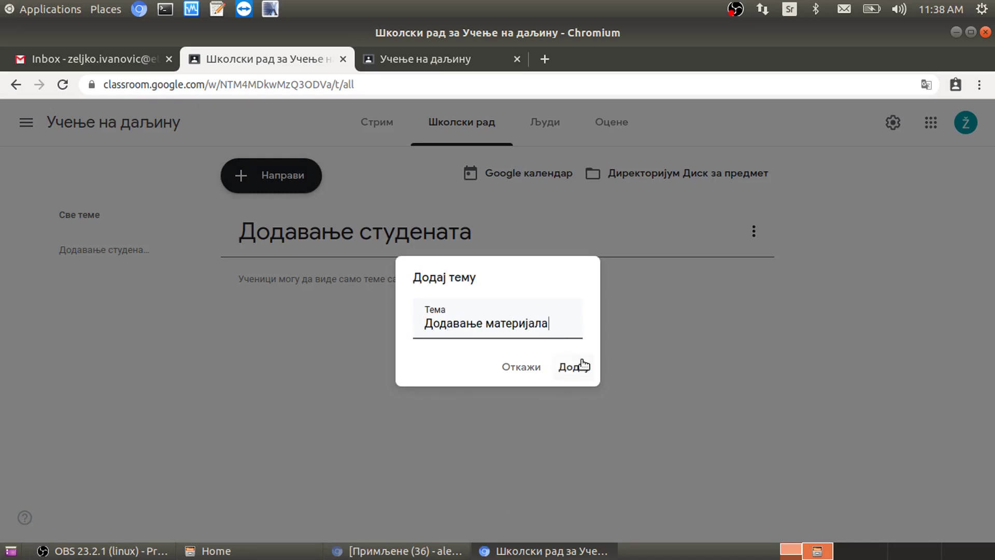
pyautogui.click(584, 365)
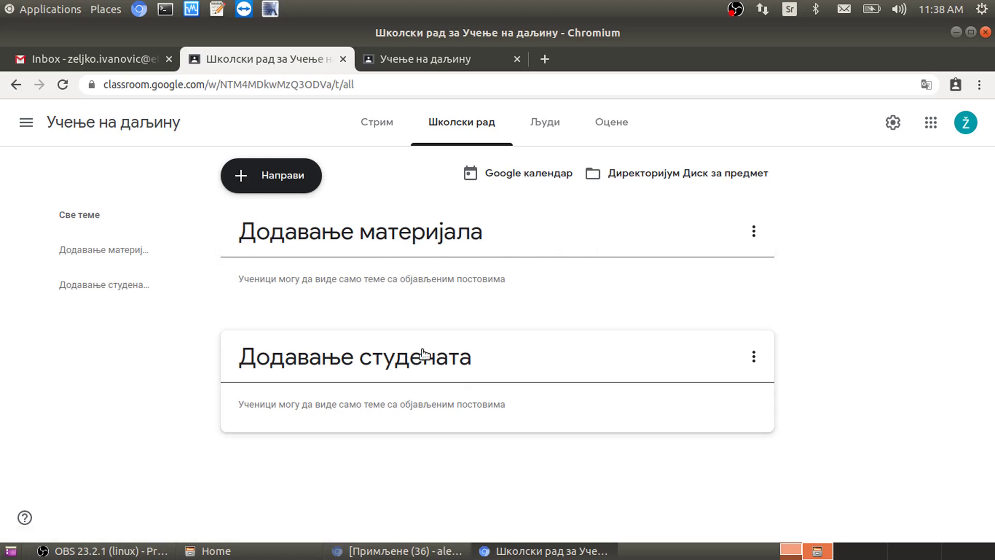
pyautogui.click(755, 359)
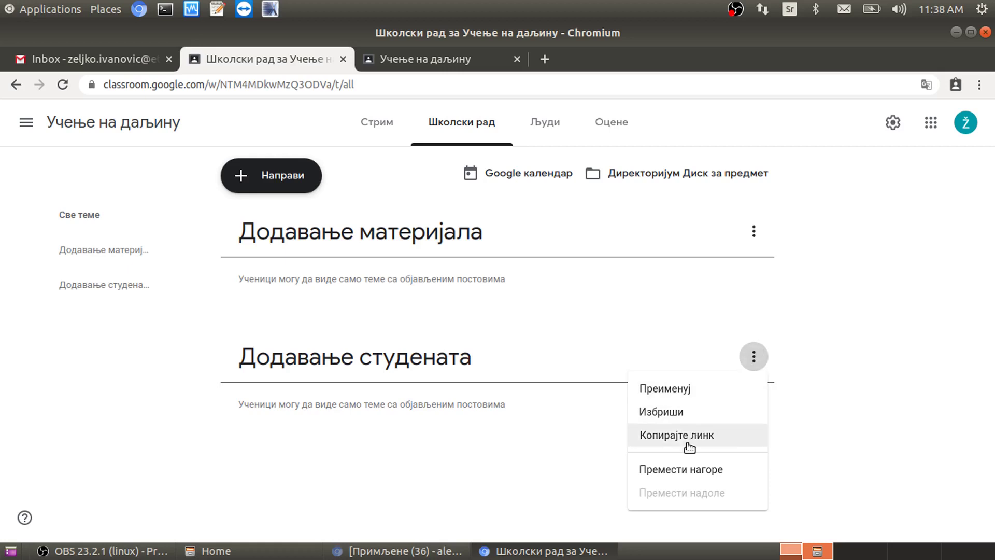
pyautogui.click(680, 472)
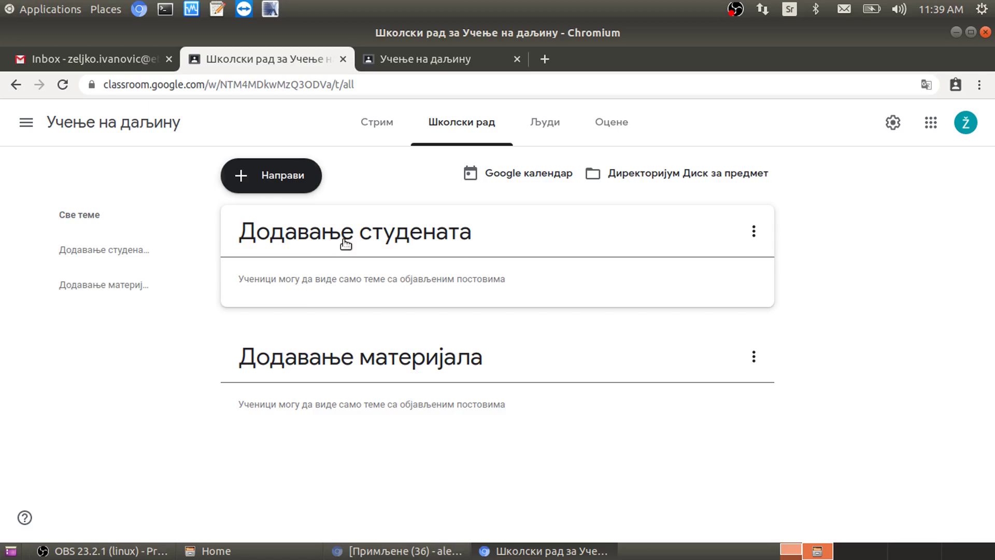
# Step: Start a new material post in the classwork and dismiss the introductory hint
pyautogui.click(281, 179)
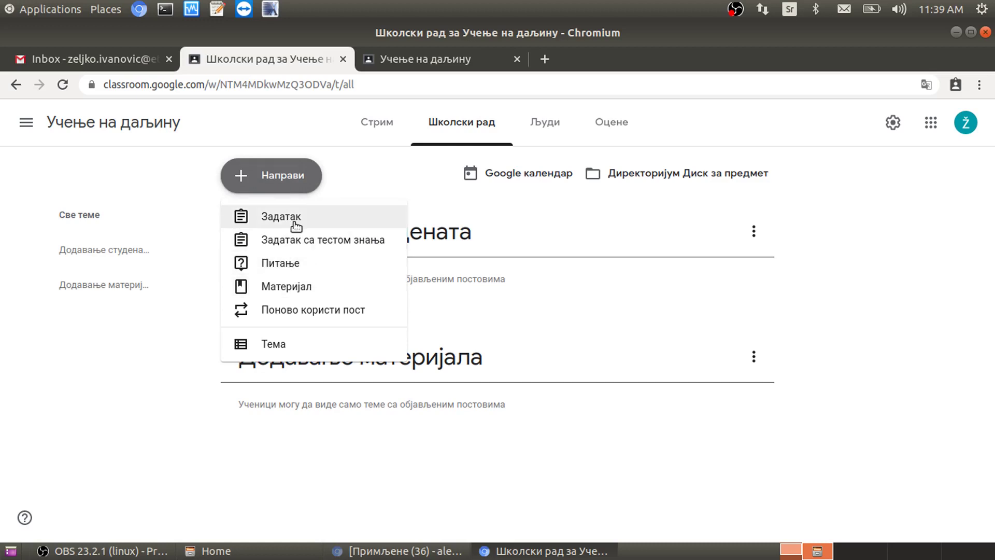
pyautogui.click(307, 292)
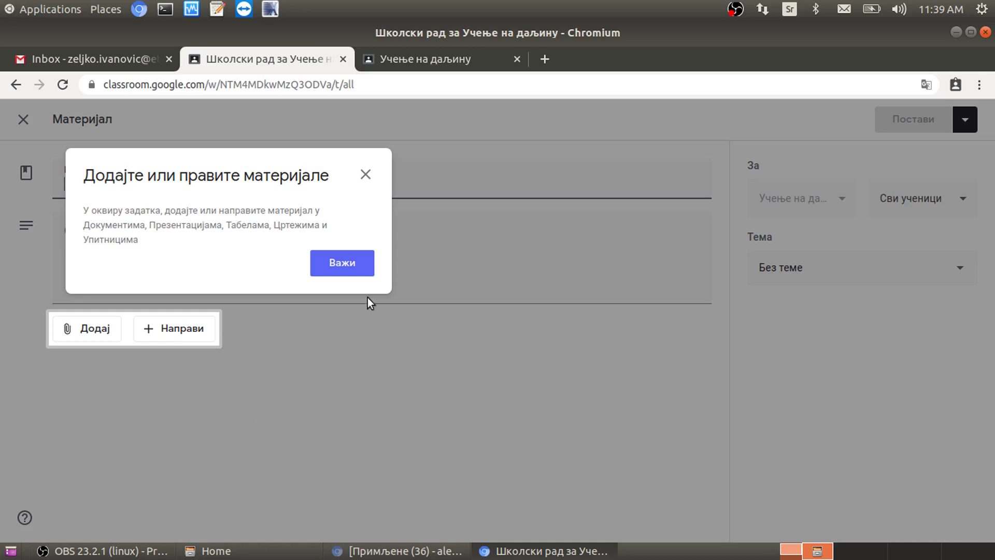
pyautogui.click(362, 269)
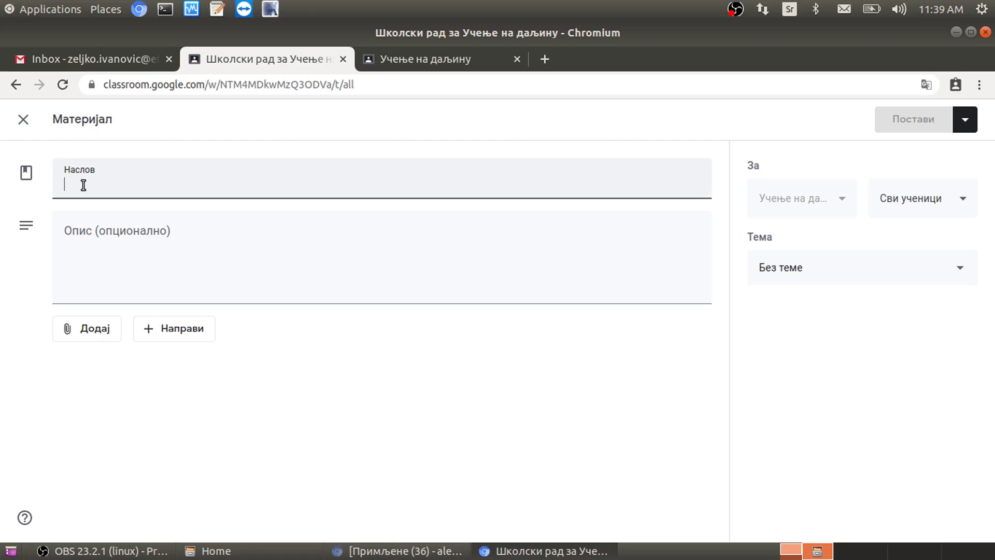
# Step: Examine the material form's description field, attachment sources, file types that can be created and student recipient choices
pyautogui.click(125, 231)
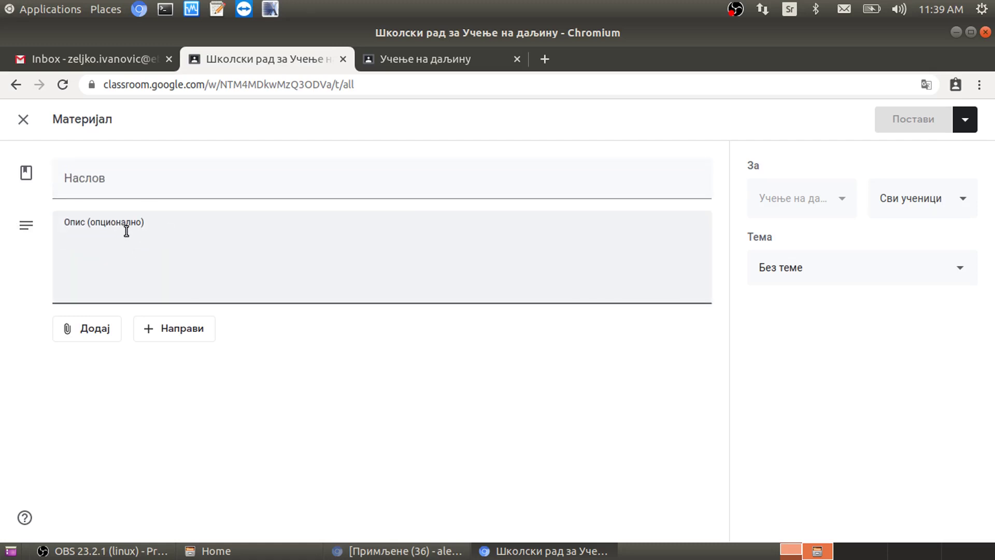
pyautogui.click(89, 334)
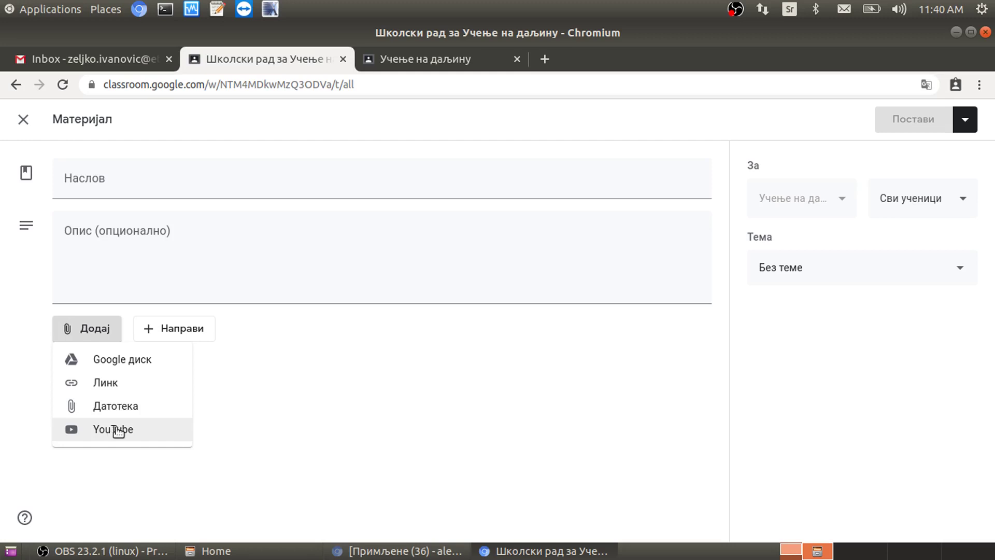
pyautogui.click(282, 366)
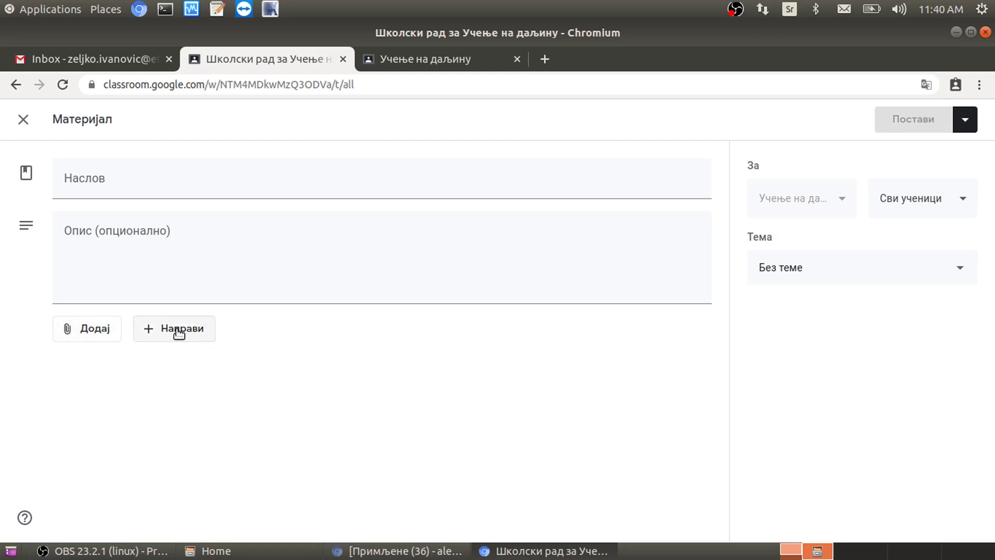
pyautogui.click(179, 334)
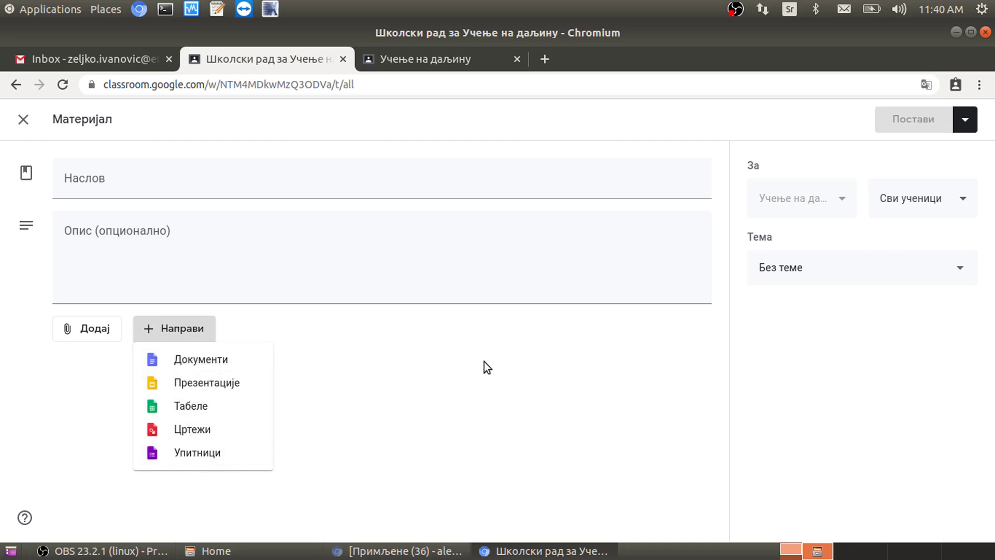
pyautogui.click(464, 356)
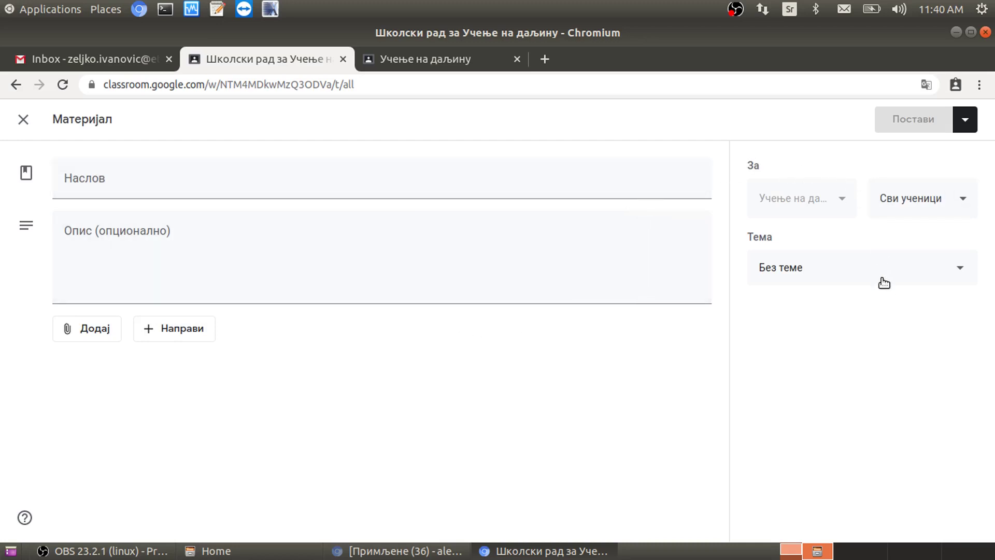
pyautogui.click(955, 203)
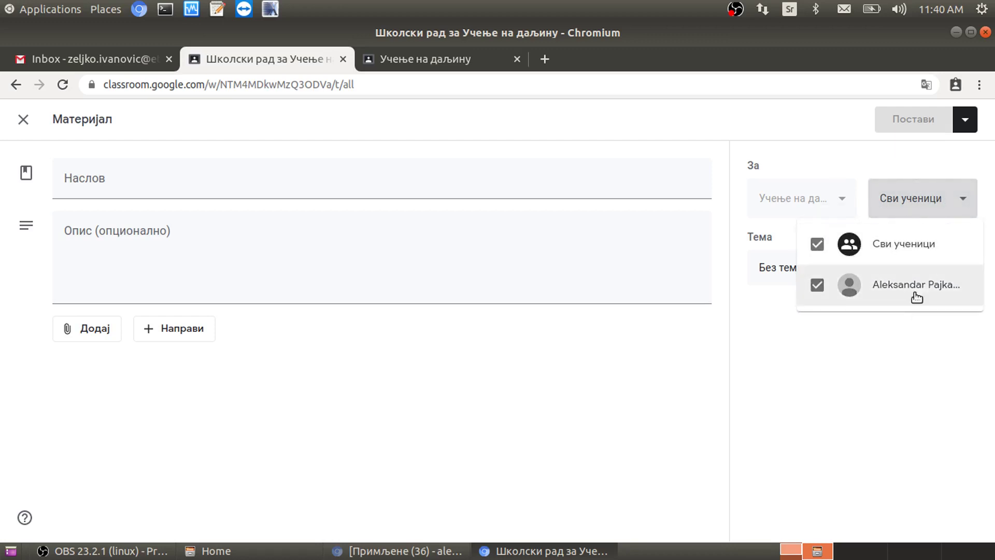
pyautogui.click(918, 198)
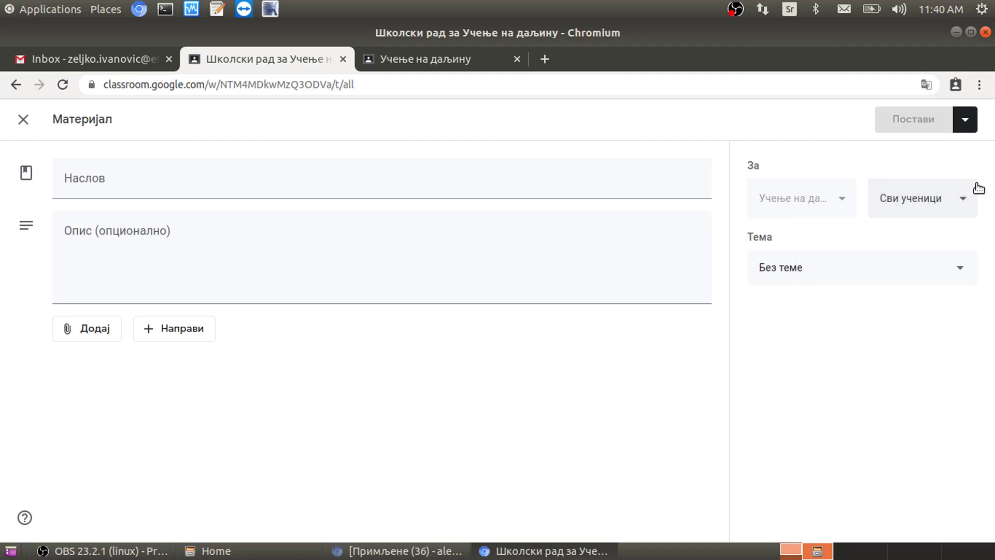
# Step: Assign the material to the topic "Додавање студената" and title it "Први корак при раду"
pyautogui.click(811, 273)
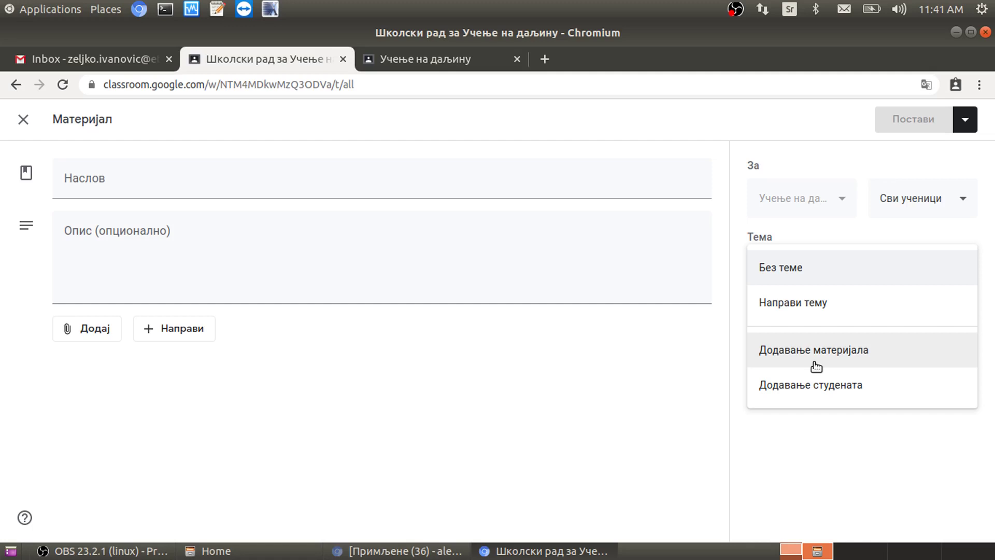
pyautogui.click(815, 390)
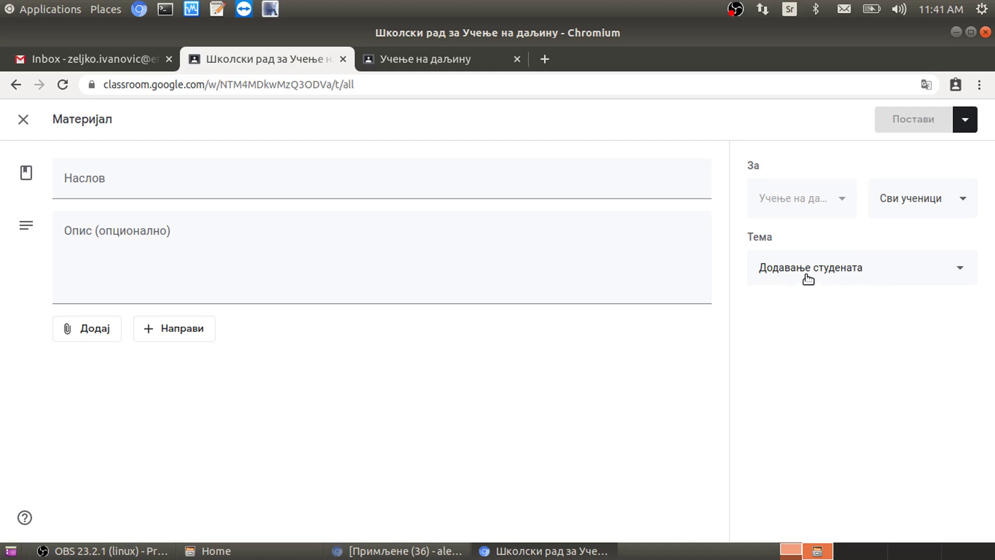
pyautogui.click(319, 185)
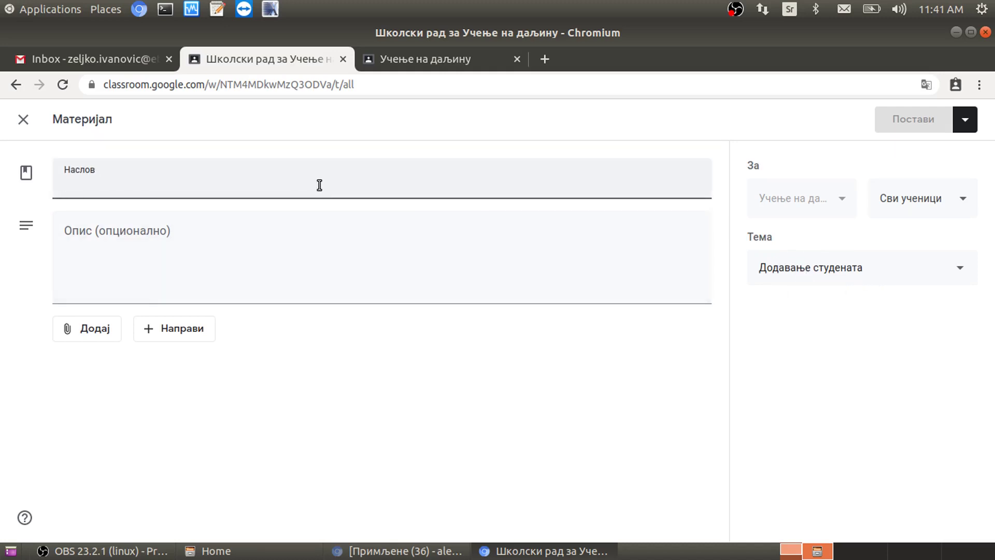
pyautogui.write('Први')
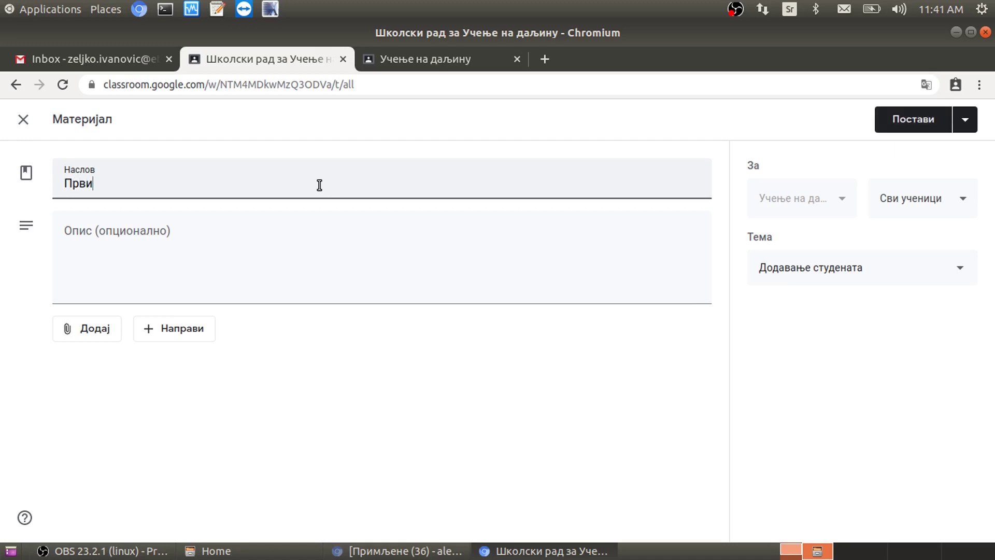
pyautogui.write(' корак при раду')
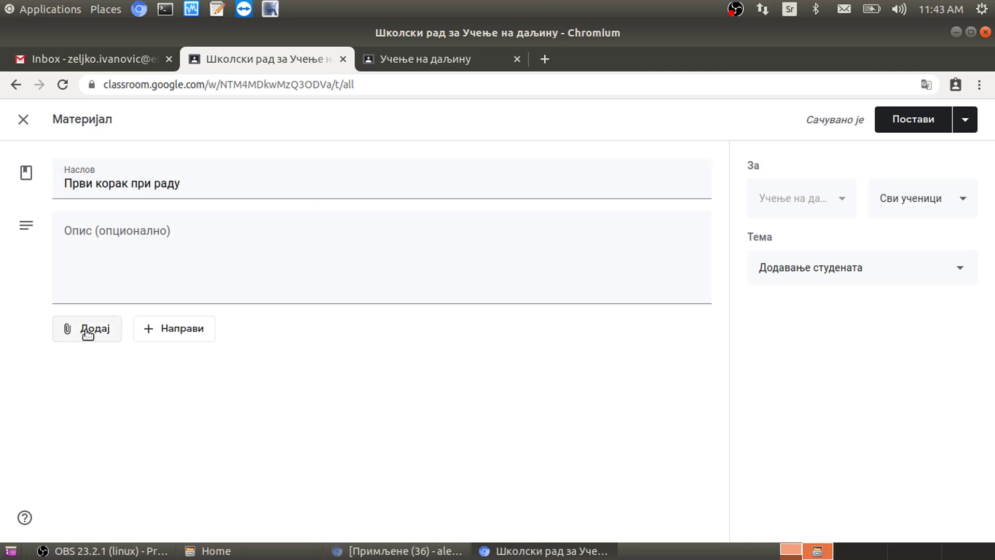
# Step: Upload le-lab01-2020.pdf from the device as the material's attachment and post the material without a description
pyautogui.click(87, 333)
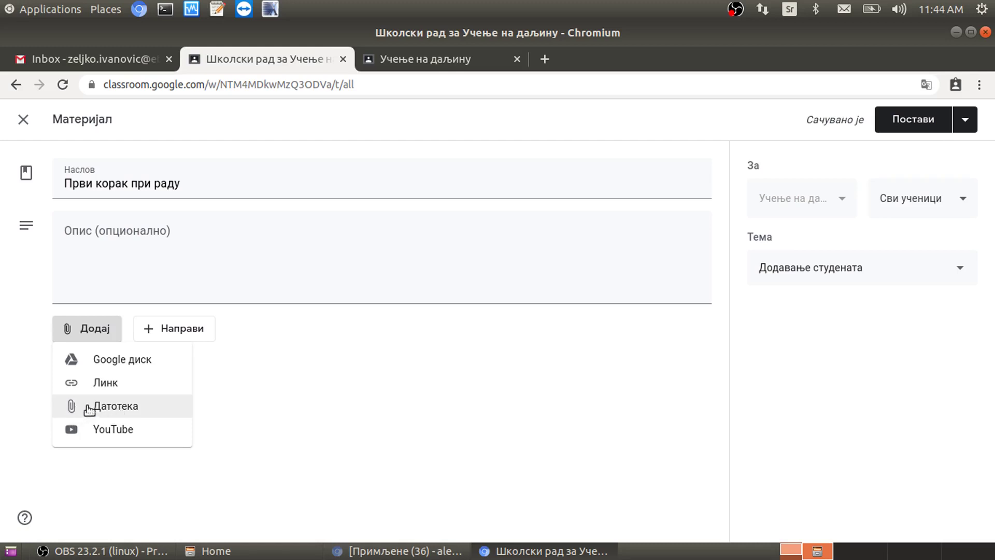
pyautogui.click(129, 408)
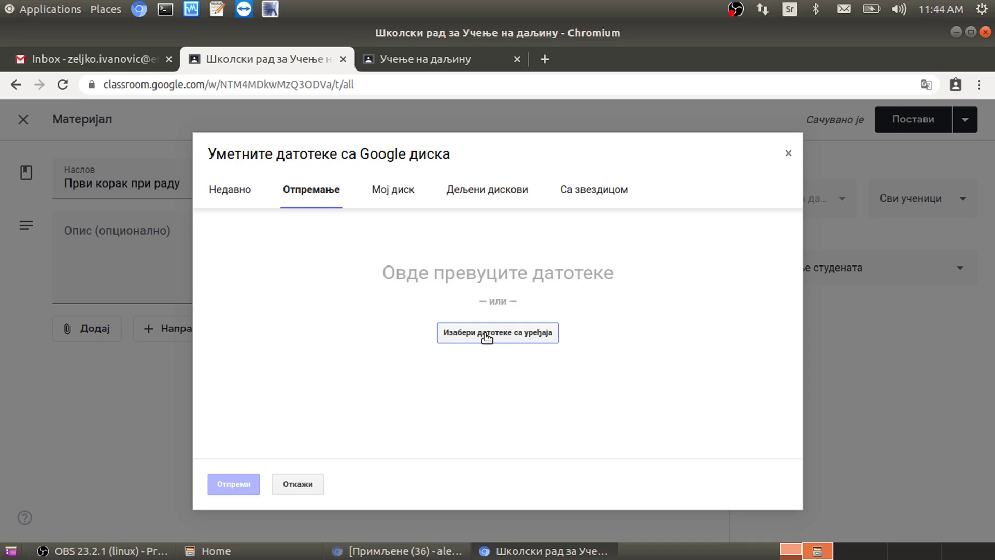
pyautogui.click(487, 337)
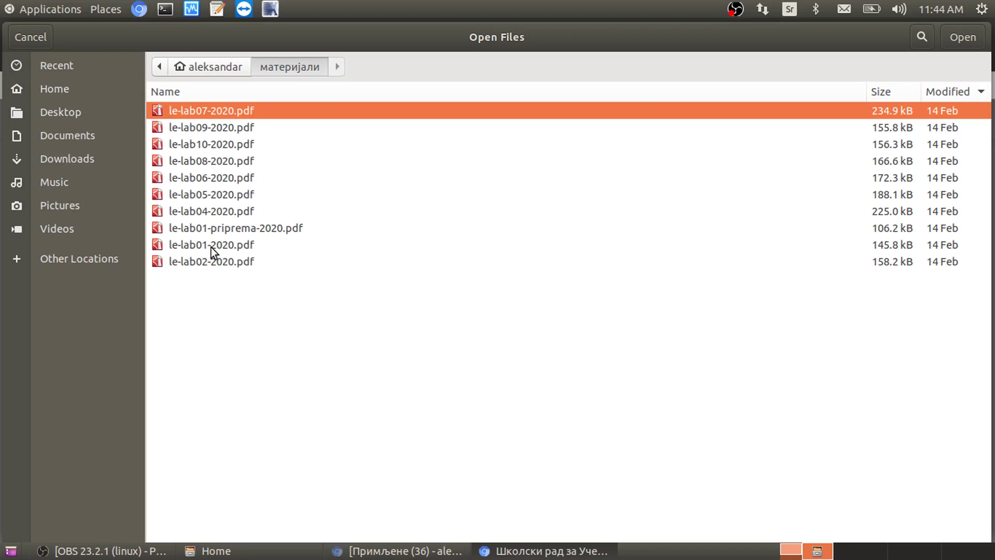
pyautogui.click(213, 248)
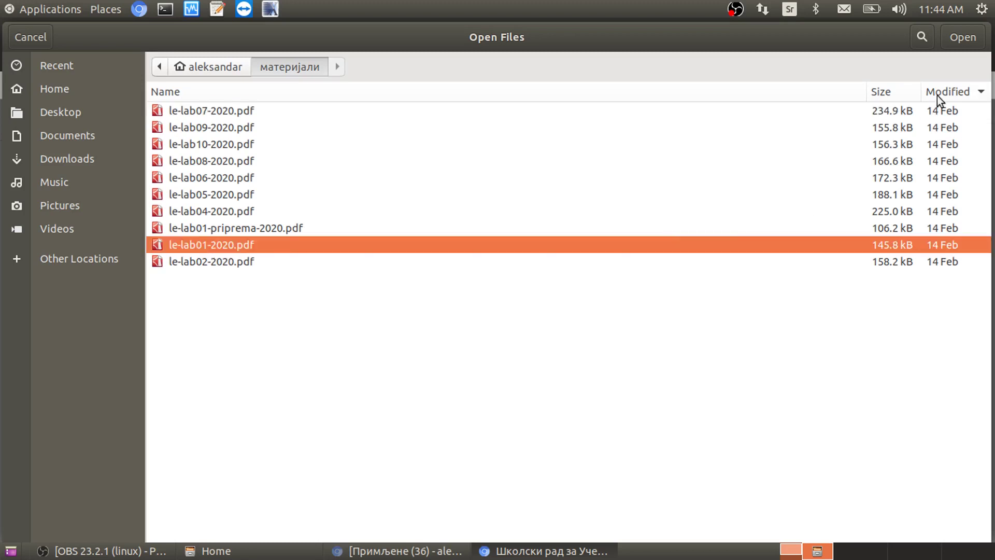
pyautogui.click(960, 36)
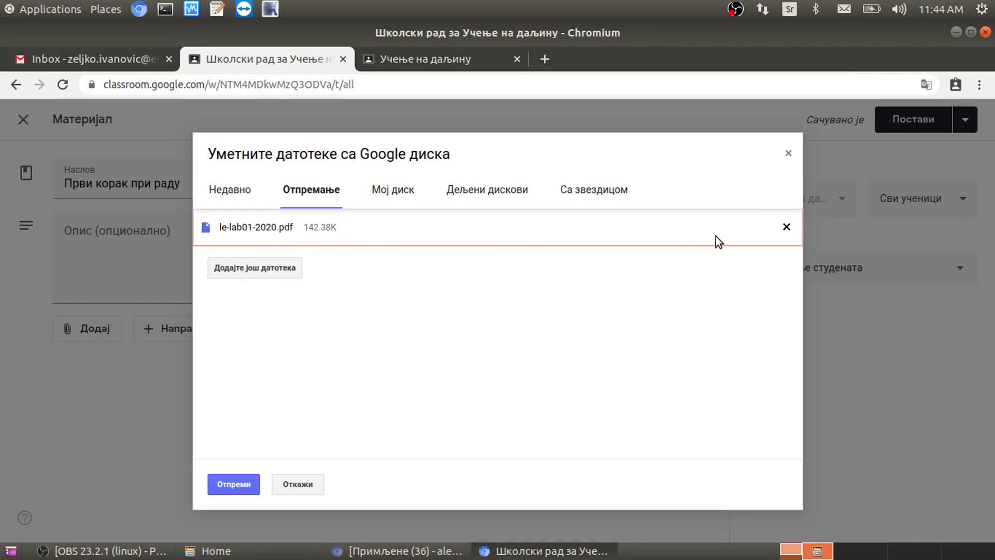
pyautogui.click(254, 267)
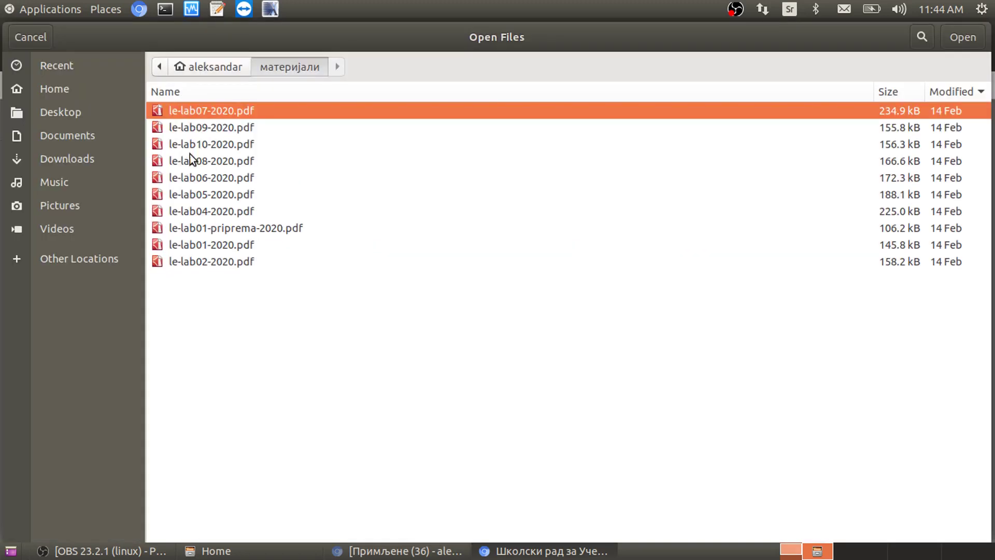
pyautogui.click(37, 41)
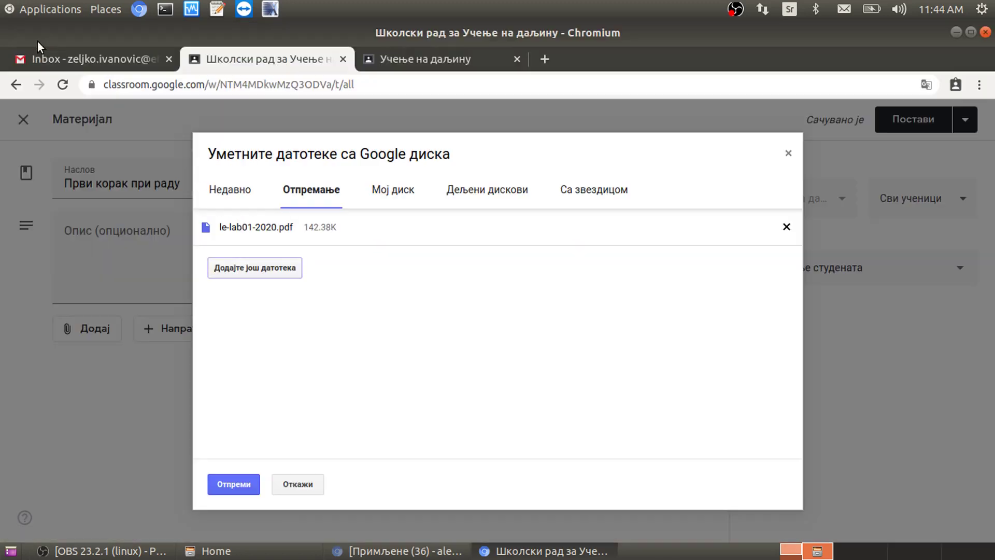
pyautogui.click(225, 483)
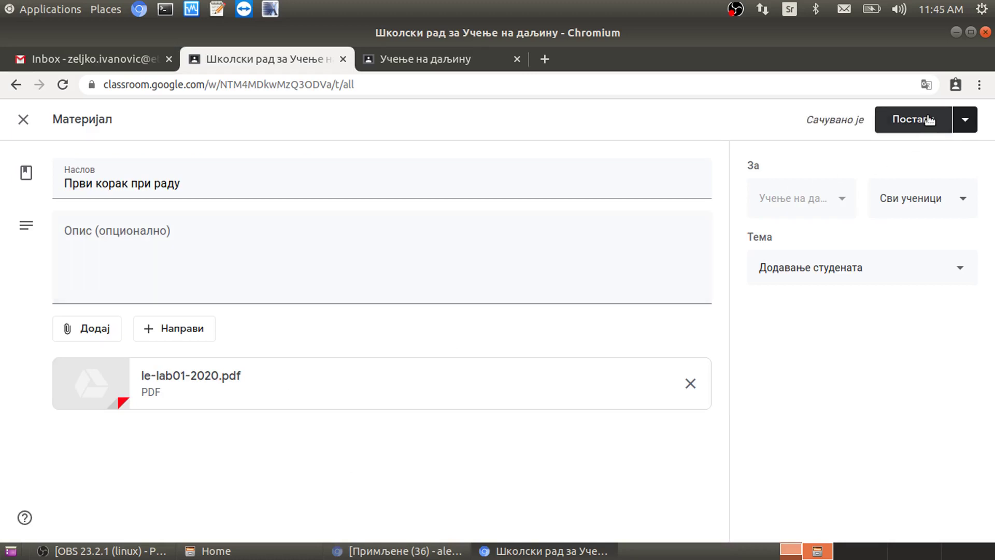
pyautogui.click(277, 277)
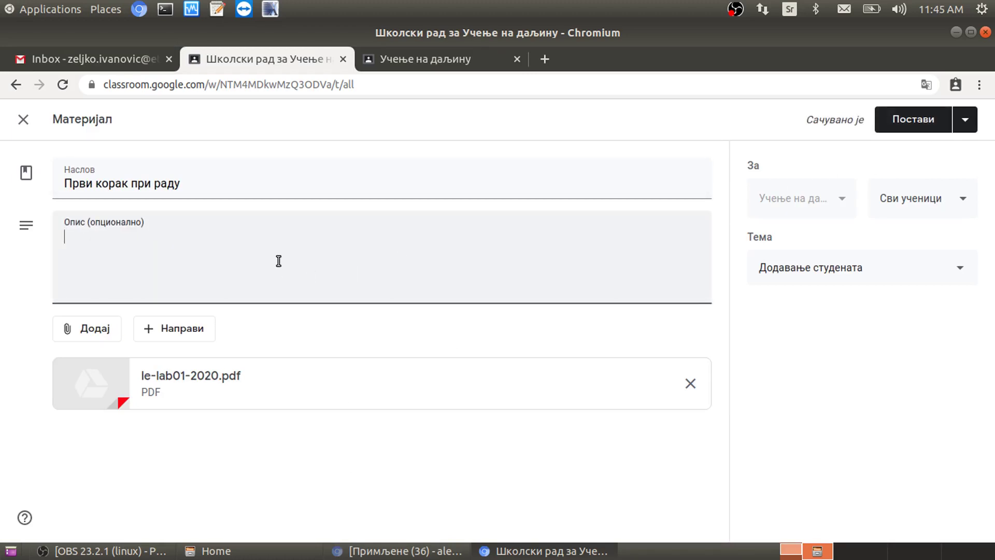
pyautogui.click(907, 129)
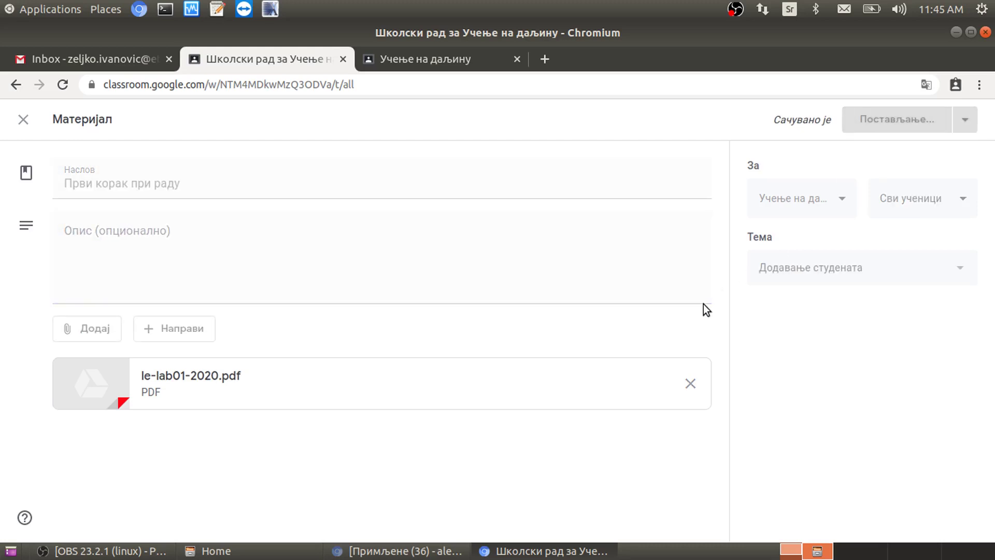
# Step: Switch to the student's Gmail inbox, open the notification about "Настава почиње." and view the announcement's title and author in Classroom
pyautogui.hotkey('alt', 'Tab')
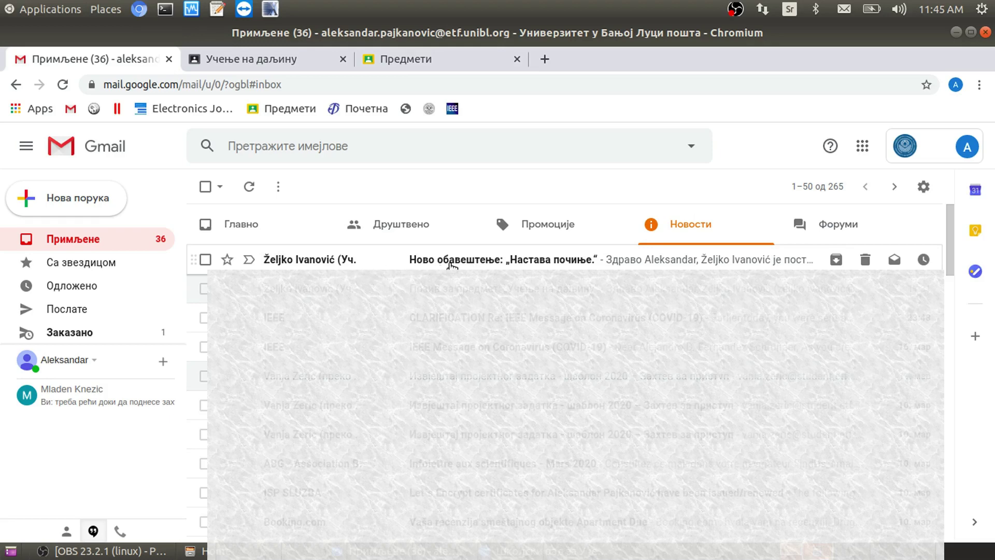
pyautogui.click(392, 267)
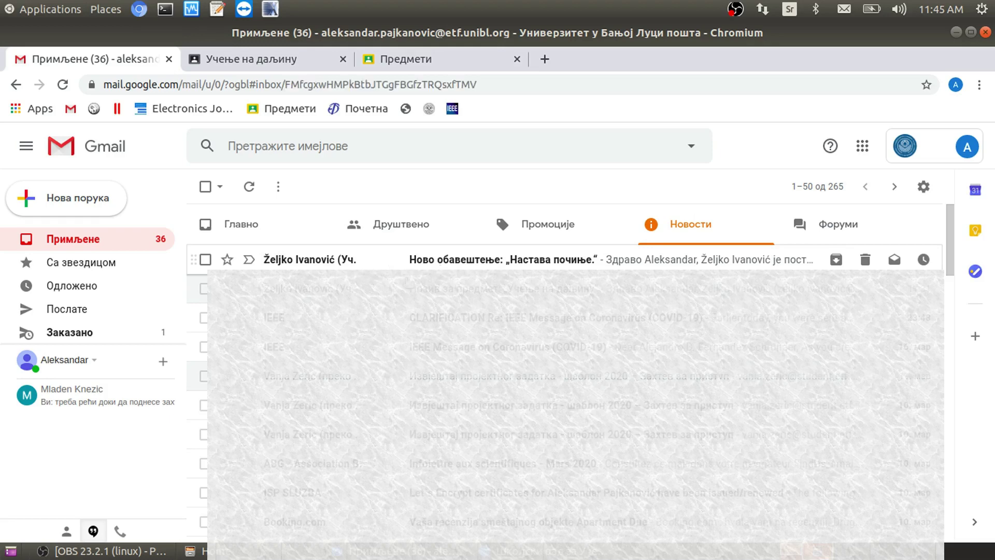
pyautogui.scroll(-3, 459, 408)
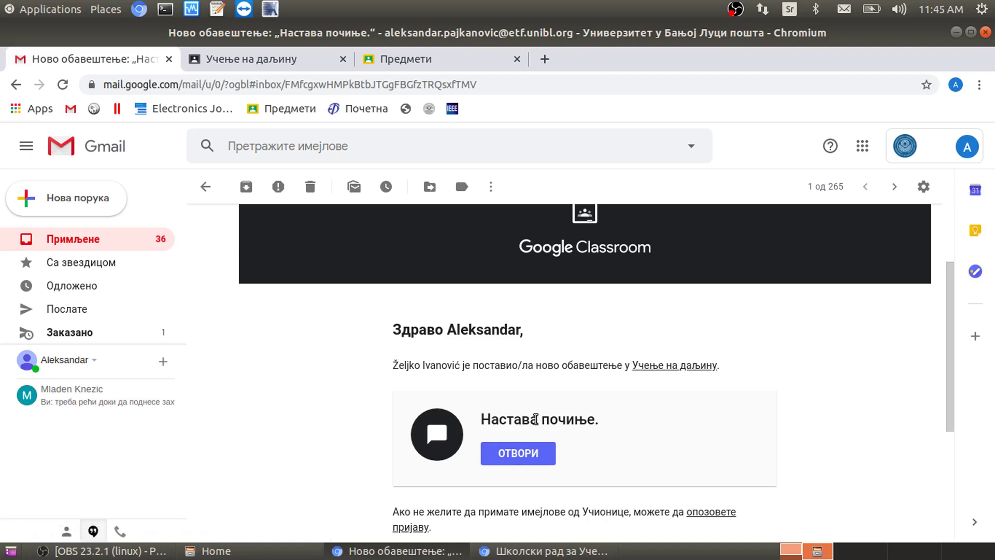
pyautogui.click(517, 454)
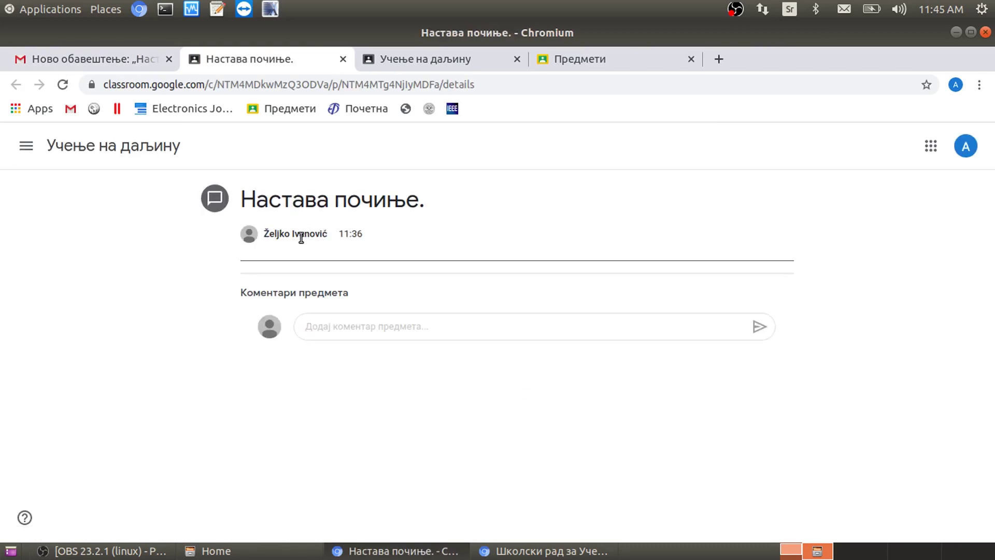
pyautogui.moveTo(267, 233); pyautogui.dragTo(318, 245)
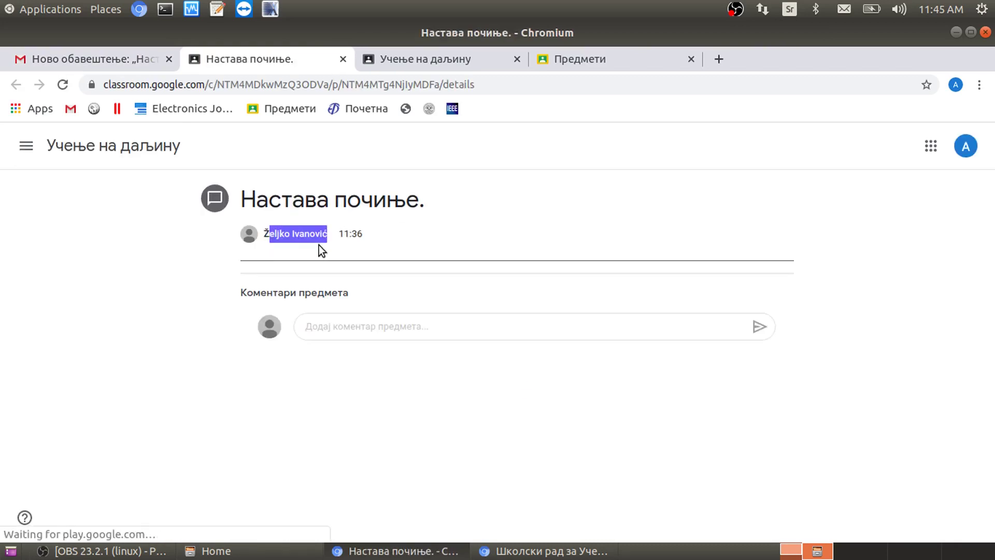
pyautogui.click(344, 239)
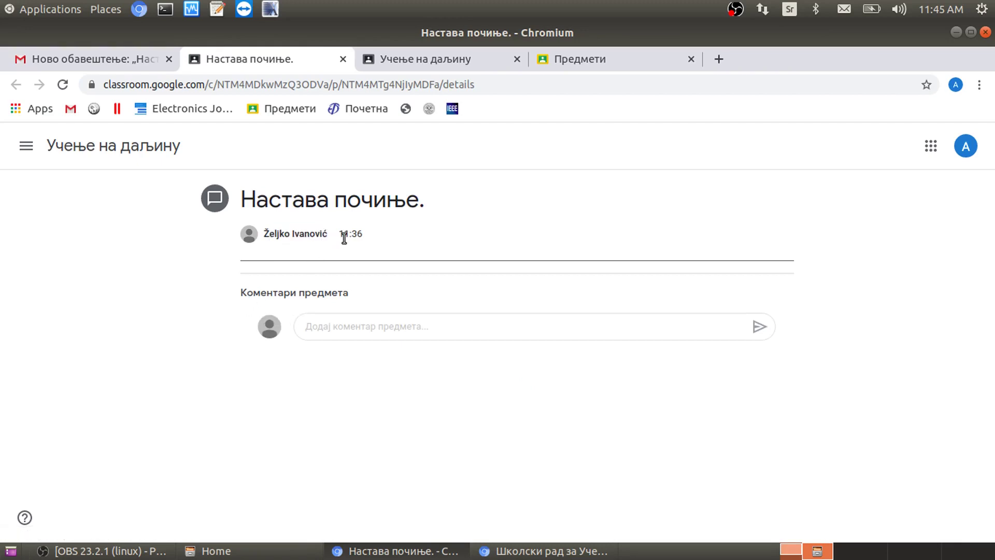
pyautogui.moveTo(256, 201); pyautogui.dragTo(424, 196)
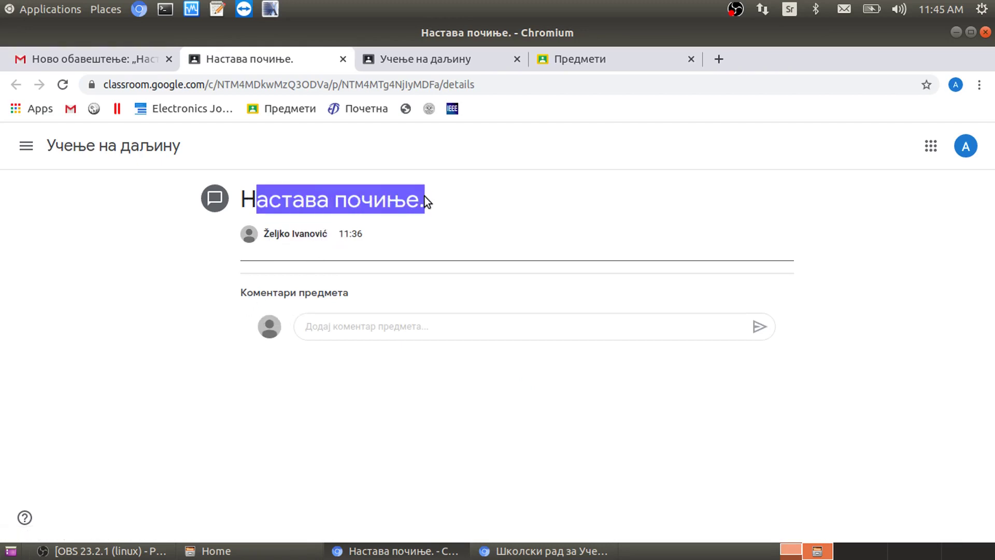
pyautogui.click(449, 214)
# Step: Post the class comment "Молим Вас, када почиње настава?" on the announcement as the student and close its page
pyautogui.click(399, 328)
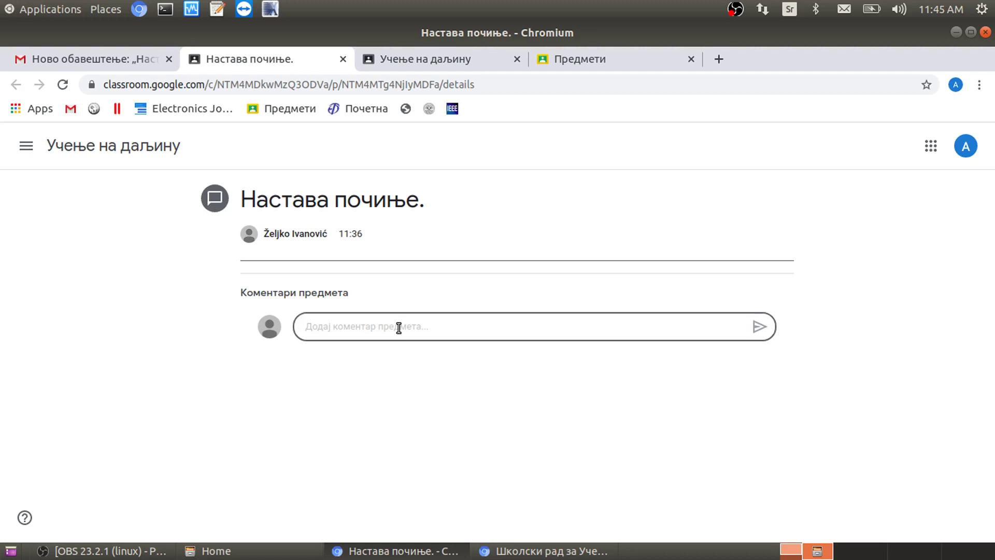
pyautogui.write('Молим')
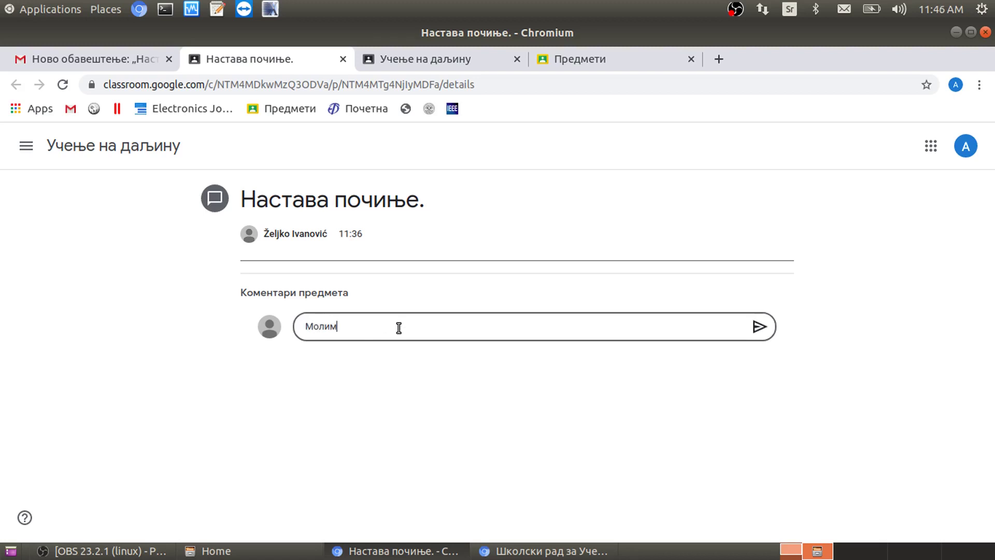
pyautogui.write(' Вас, када почиње настава?')
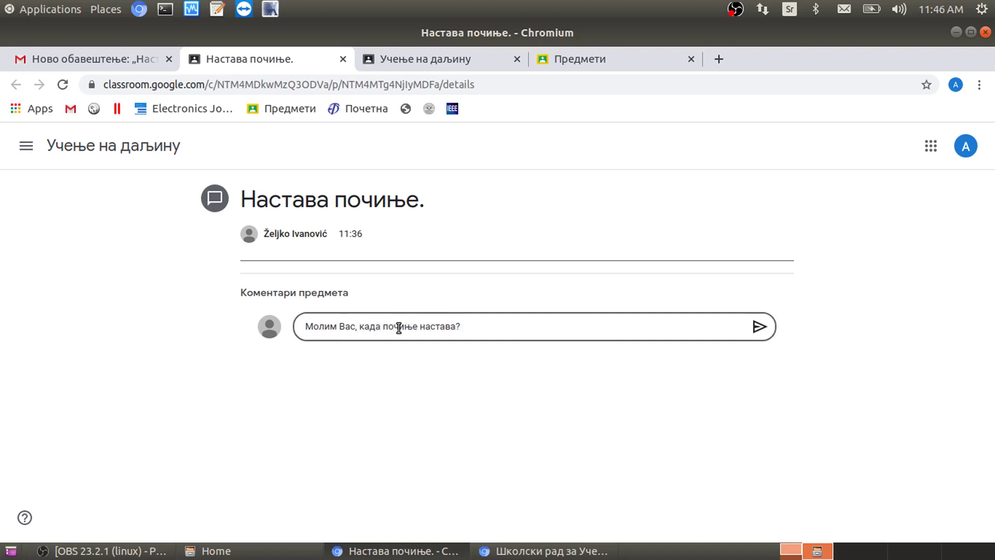
pyautogui.hotkey('ctrl', 'w')
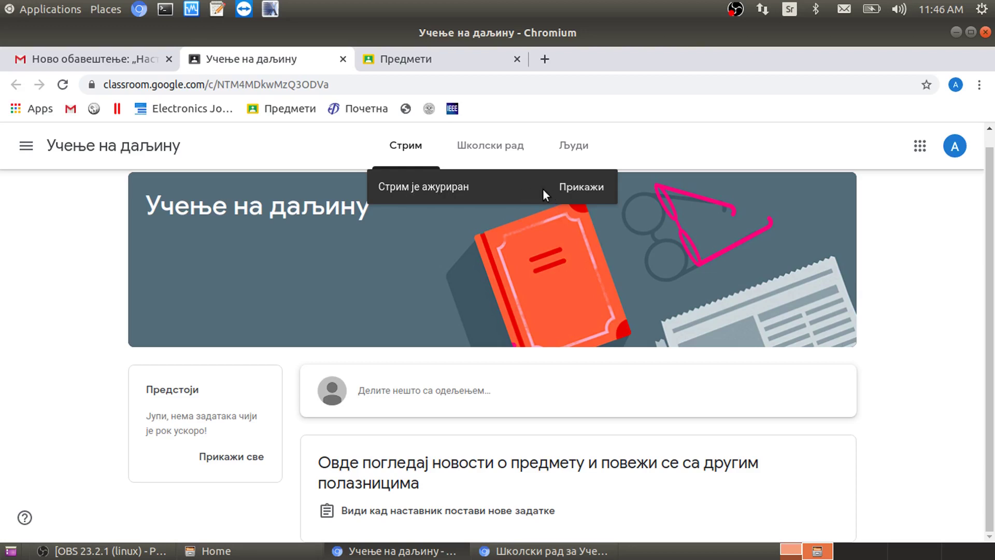
# Step: Load the updated course stream, review its posts, view the material "Први корак при раду" and return to the stream
pyautogui.click(576, 193)
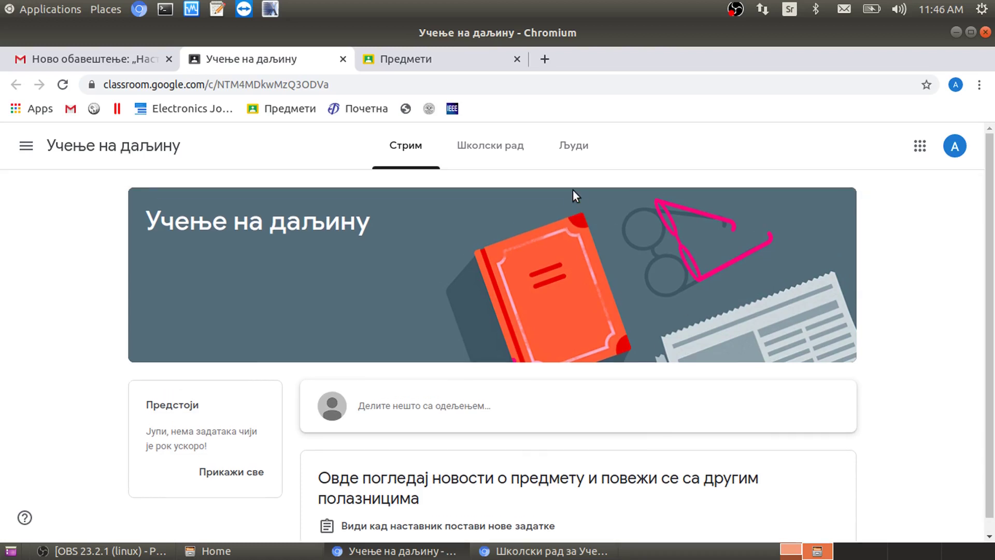
pyautogui.scroll(-3, 572, 192)
pyautogui.scroll(-3, 573, 191)
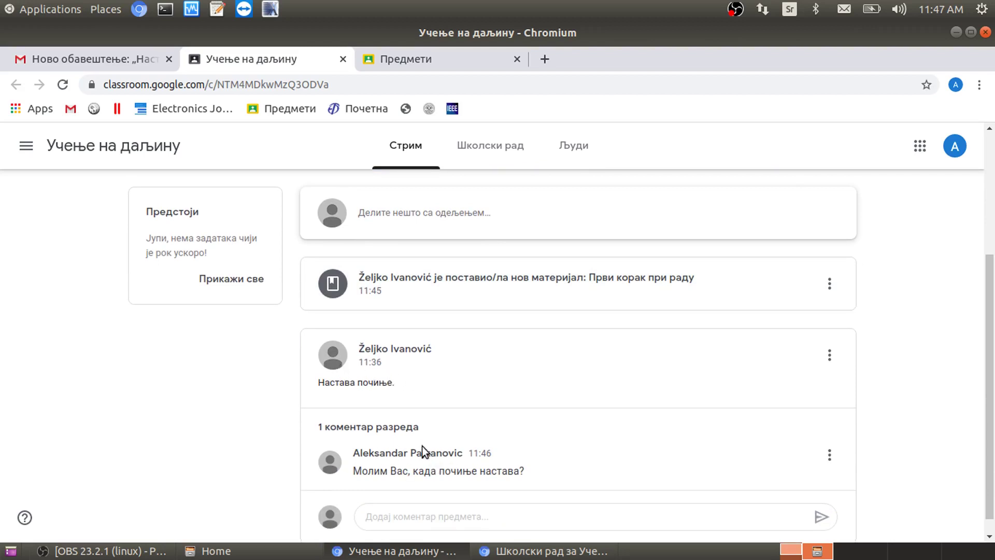
pyautogui.scroll(3, 467, 436)
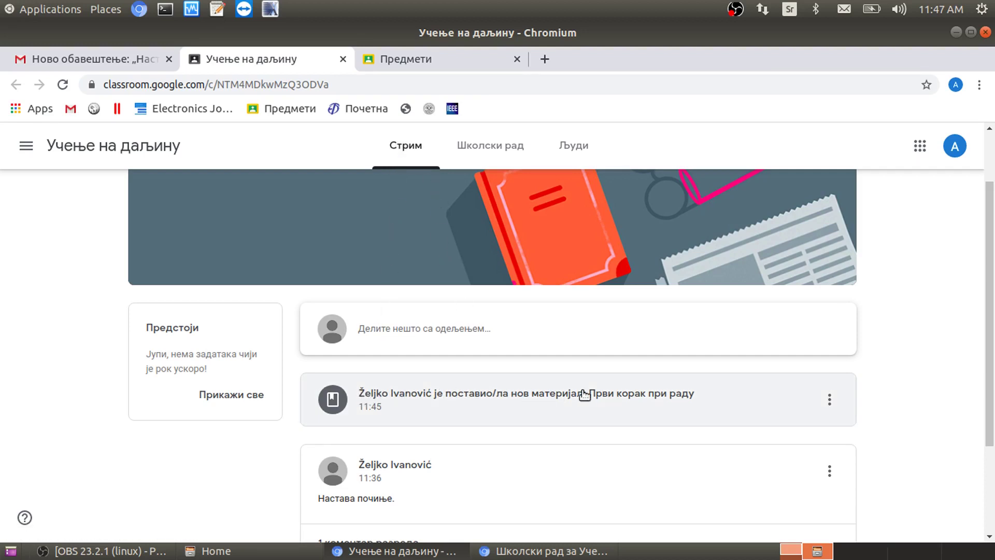
pyautogui.click(624, 393)
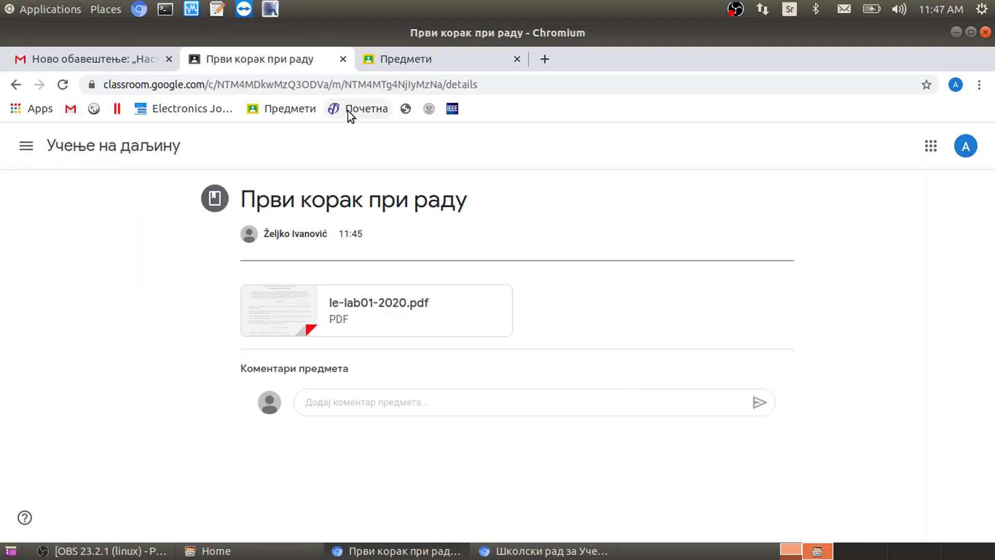
pyautogui.click(16, 84)
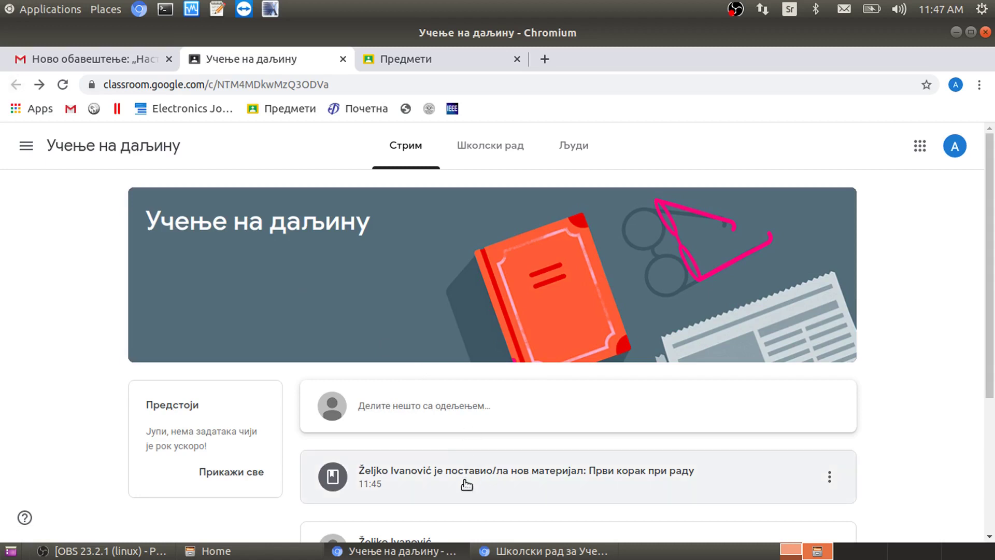
pyautogui.scroll(-1, 600, 459)
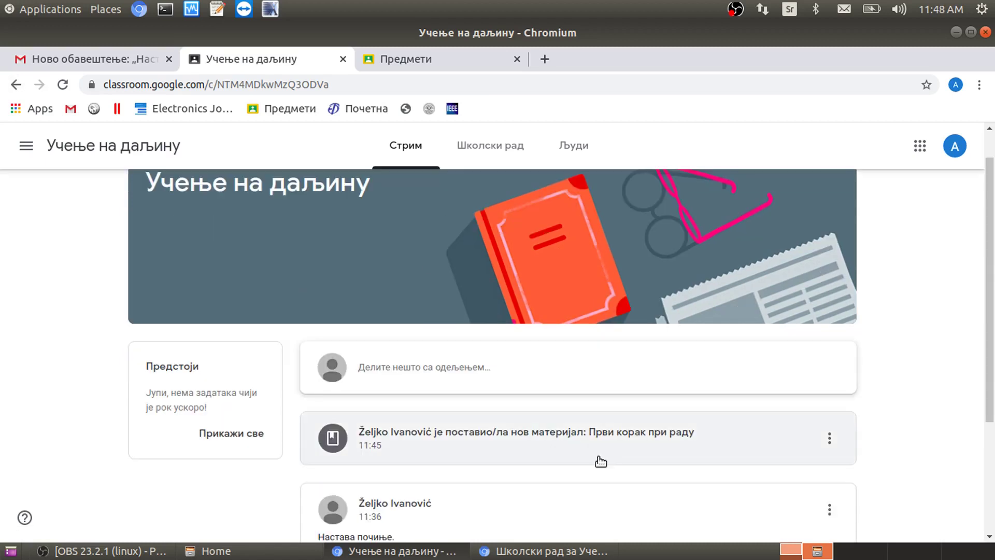
# Step: In the student's classwork view, expand the material "Први корак при раду" and open le-lab01-2020.pdf
pyautogui.click(476, 149)
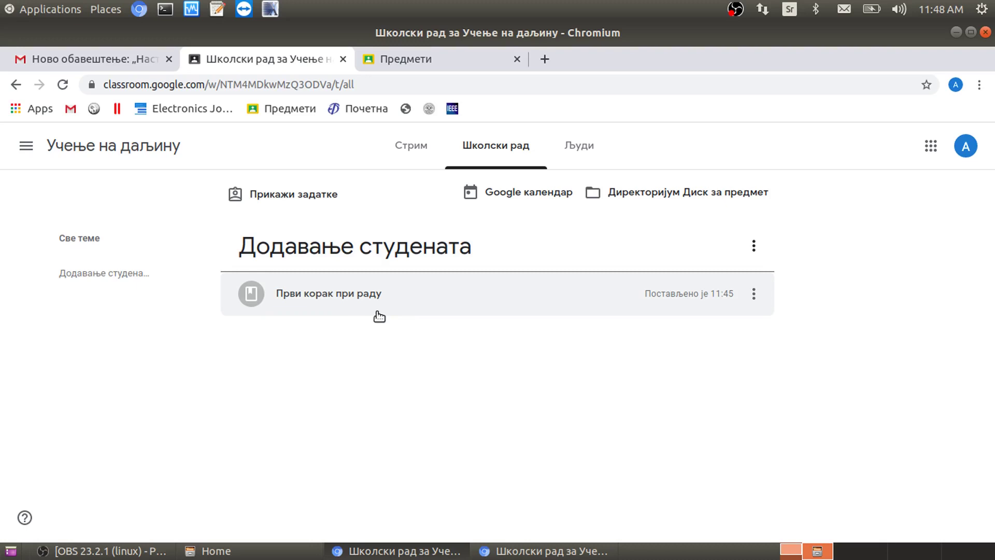
pyautogui.click(353, 295)
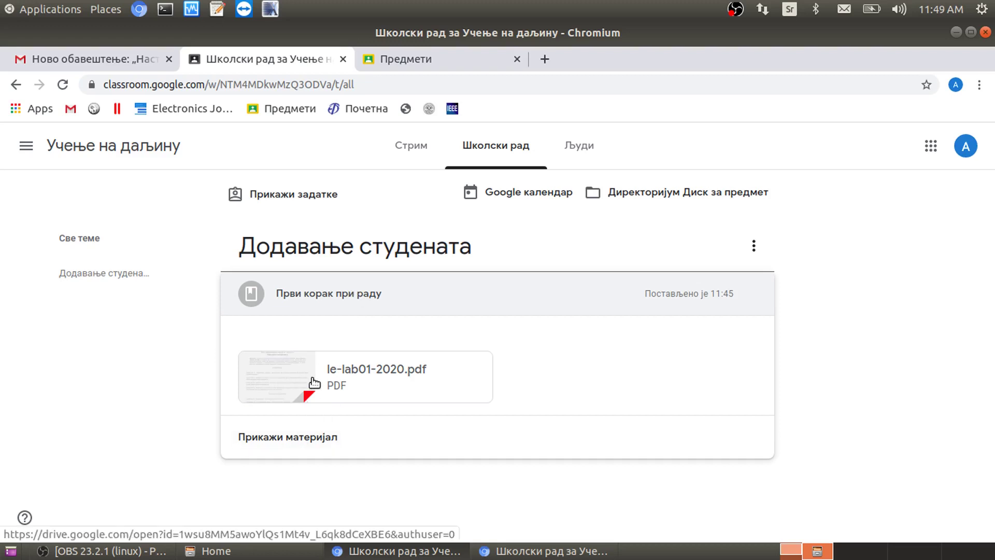
pyautogui.click(338, 379)
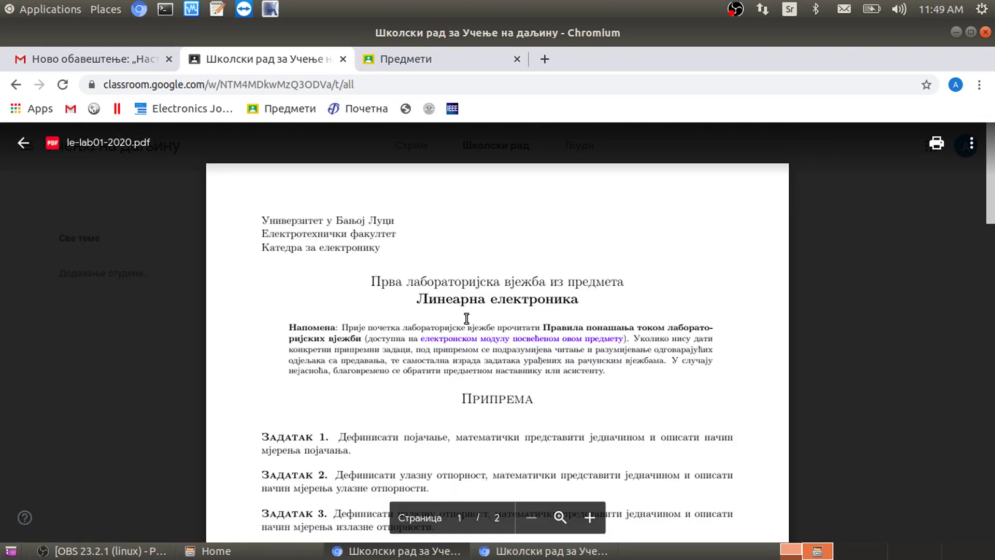
# Step: Read through le-lab01-2020.pdf, open it in a new window, and return to the student's classwork page with the preview closed
pyautogui.scroll(-4, 460, 318)
pyautogui.scroll(-6, 460, 318)
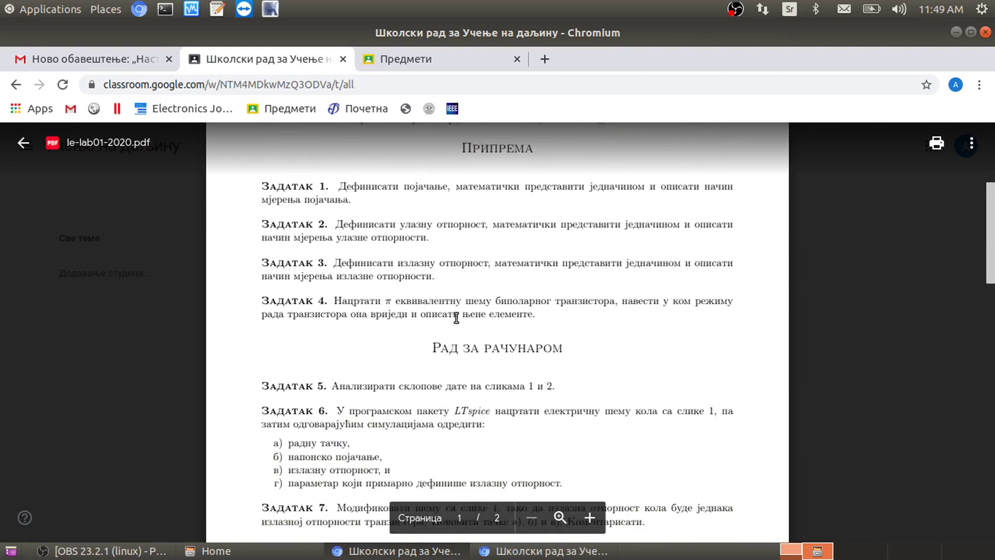
pyautogui.scroll(5, 458, 313)
pyautogui.scroll(4, 457, 318)
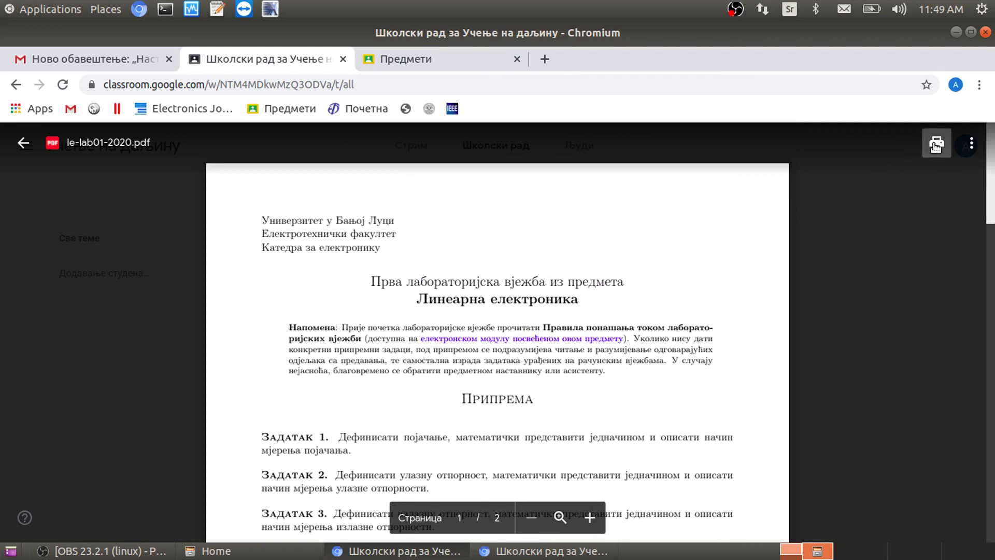
pyautogui.click(976, 143)
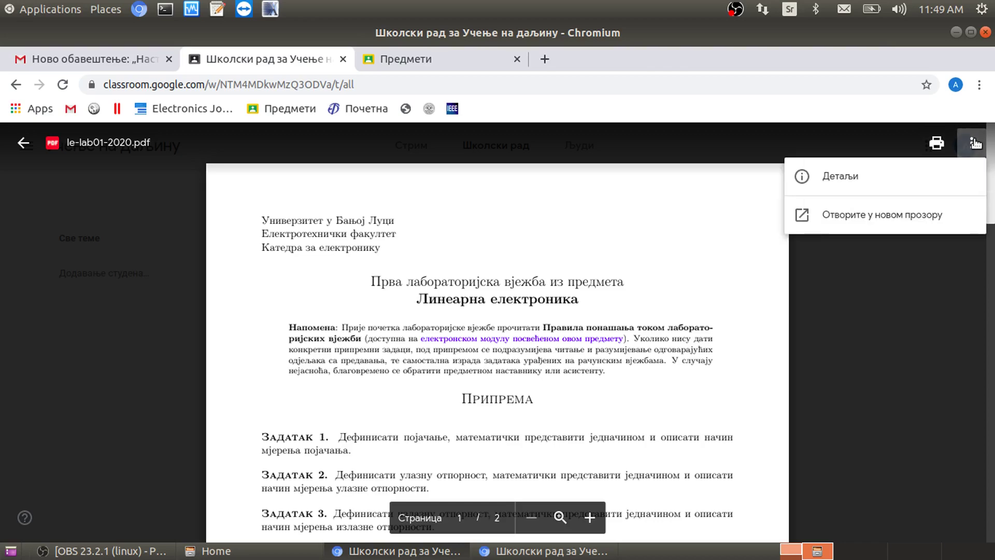
pyautogui.click(918, 213)
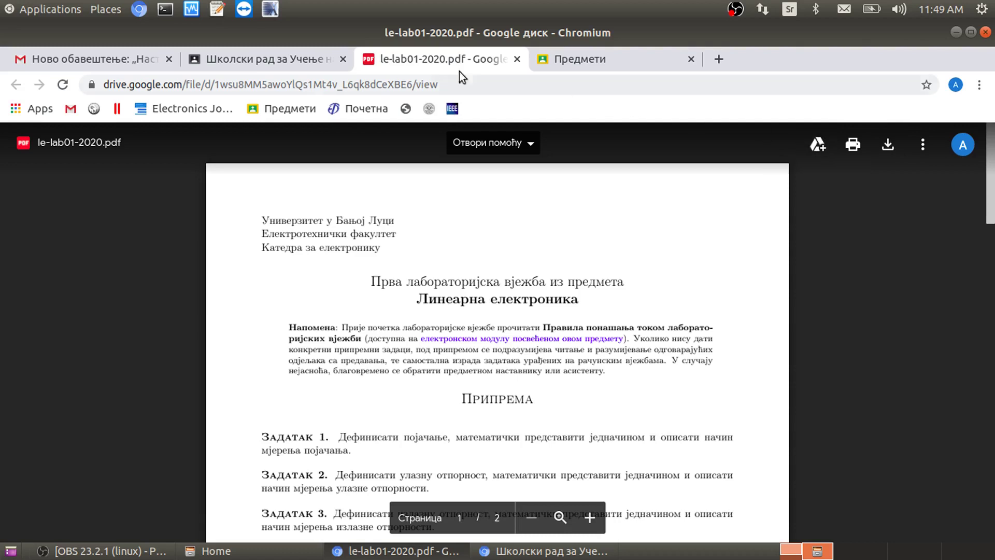
pyautogui.click(257, 58)
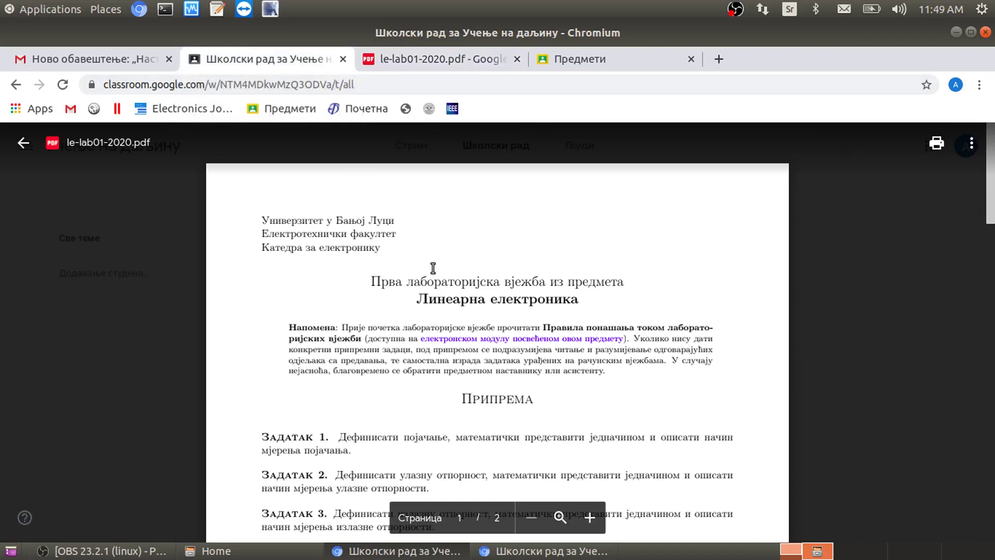
pyautogui.click(851, 254)
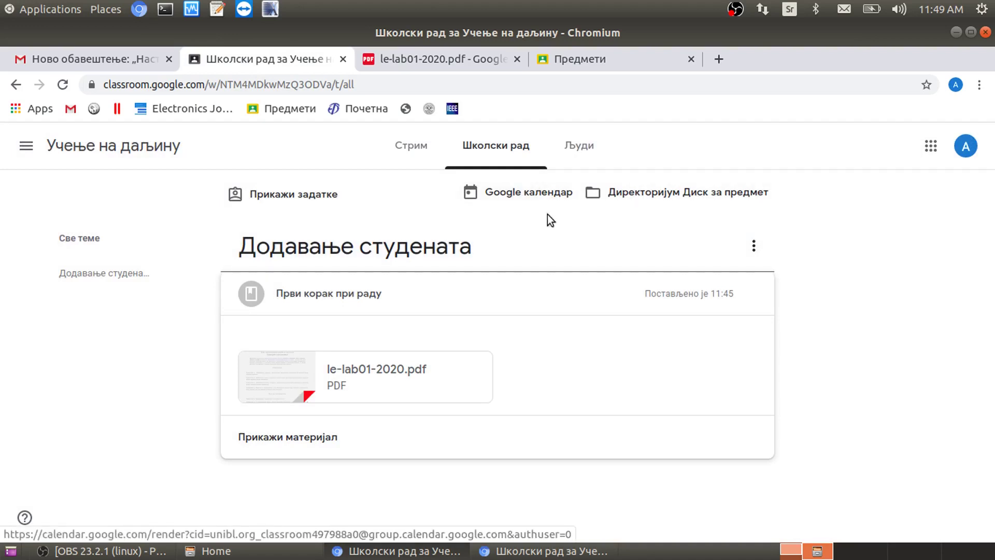
# Step: Switch to the teacher's Classroom window and view the student's comment under the announcement "Настава почиње." in the course stream
pyautogui.click(513, 554)
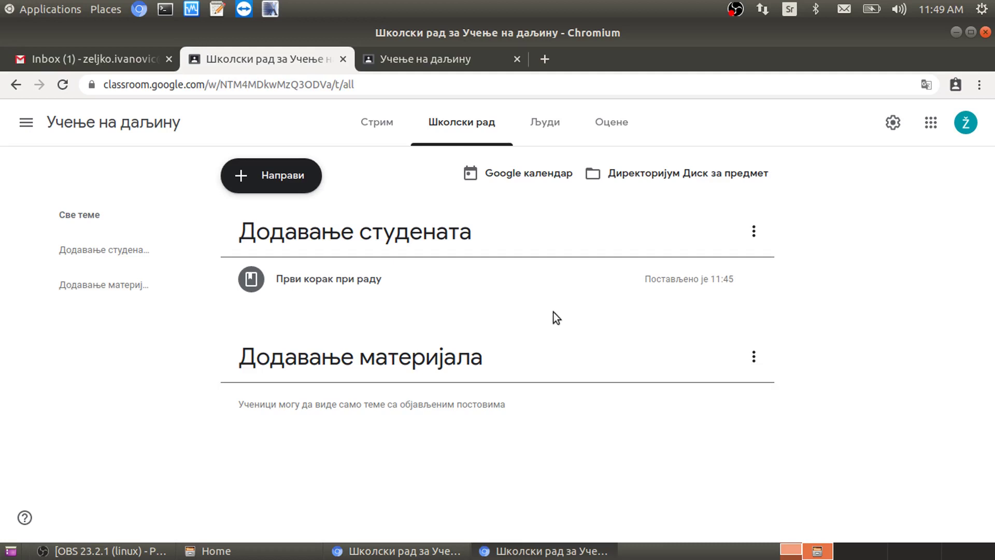
pyautogui.click(384, 129)
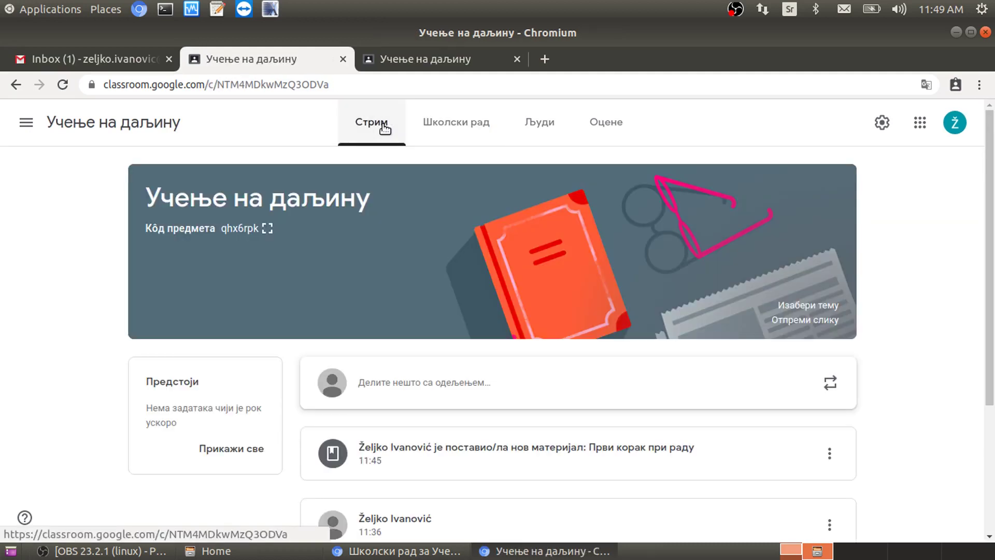
pyautogui.scroll(-5, 384, 128)
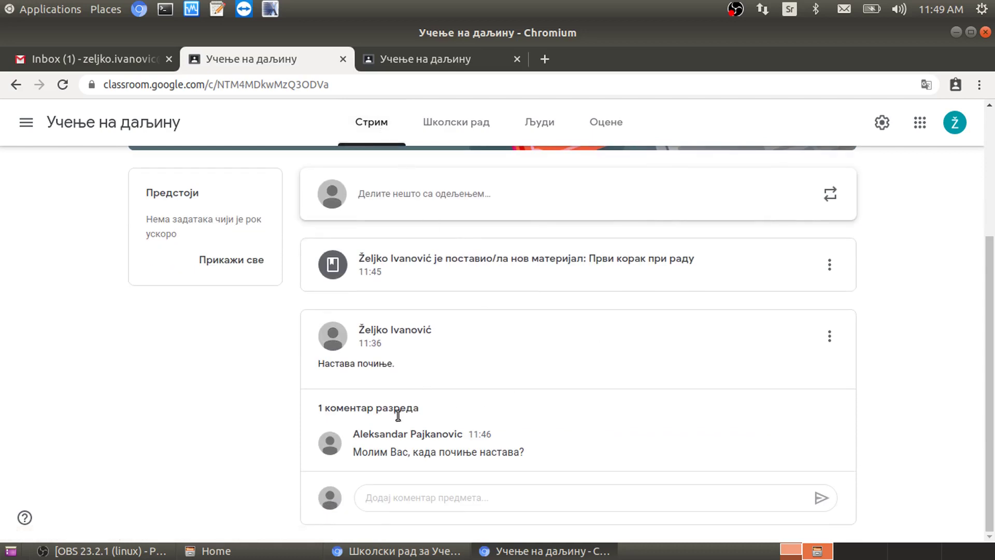
pyautogui.moveTo(349, 445)
pyautogui.moveTo(357, 451); pyautogui.dragTo(475, 464)
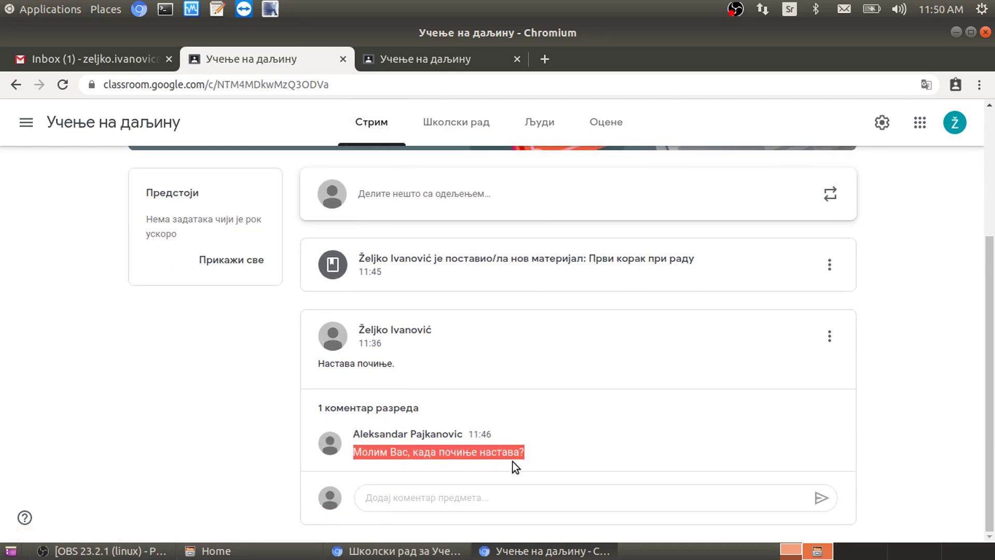
# Step: Post the class comment "Настава почиње од понедјељка 23.03.2020. године, посредством услуге Учионица." on the announcement as the teacher
pyautogui.click(463, 502)
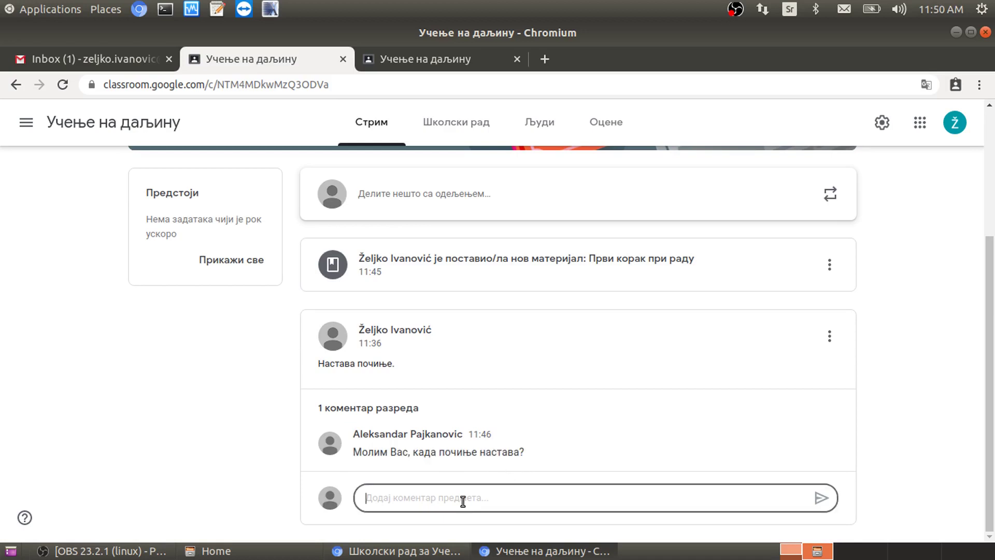
pyautogui.write('Настава ')
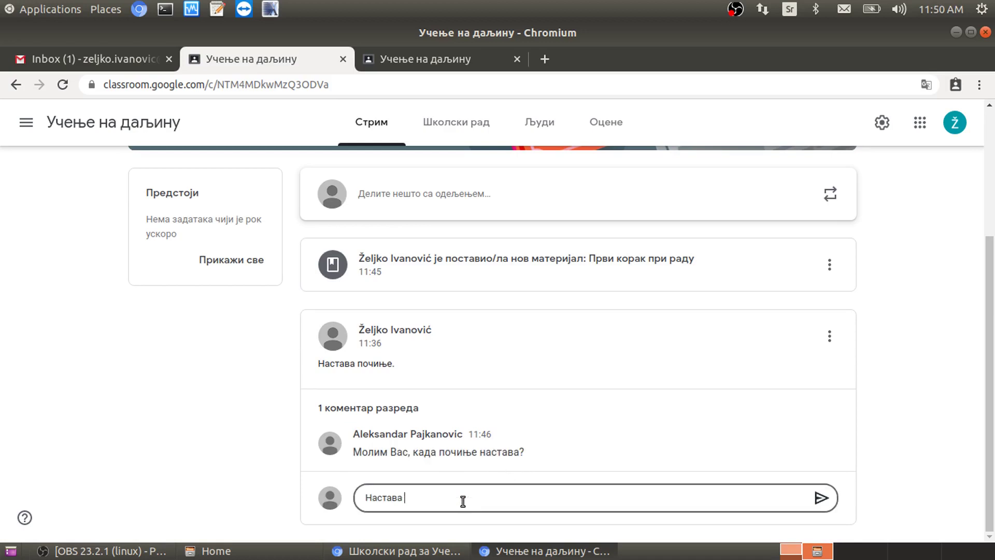
pyautogui.write('почиње од понедјељка ')
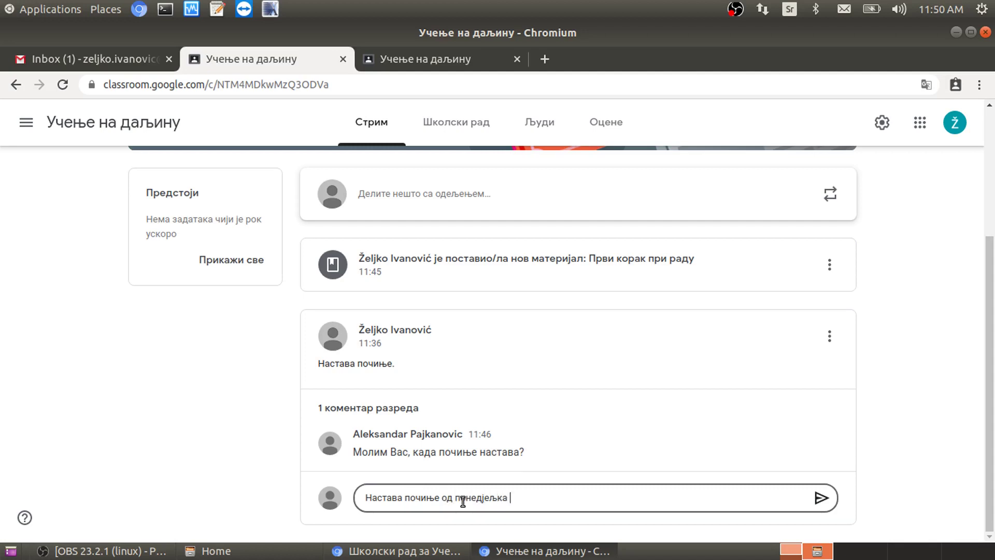
pyautogui.write('23.03.2020. године, по')
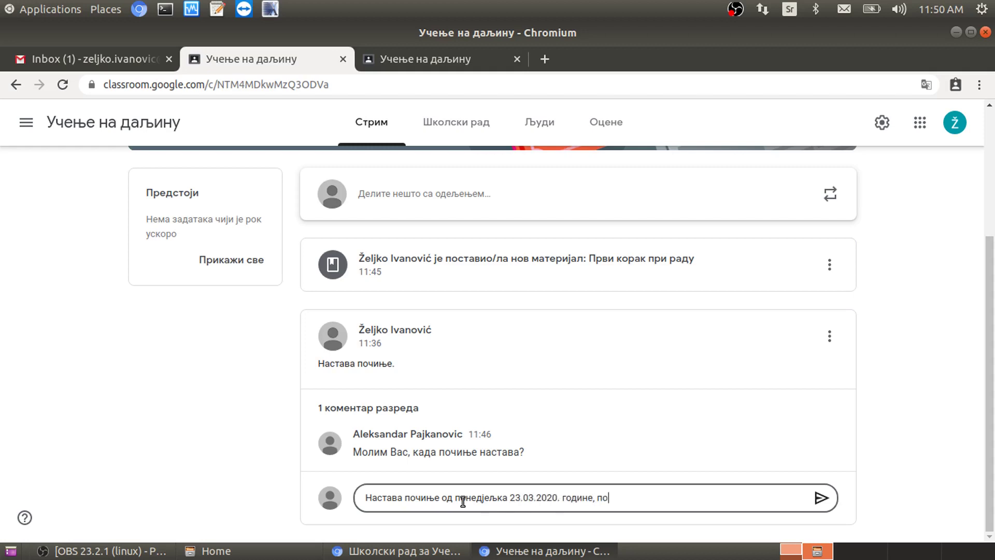
pyautogui.write('средством ')
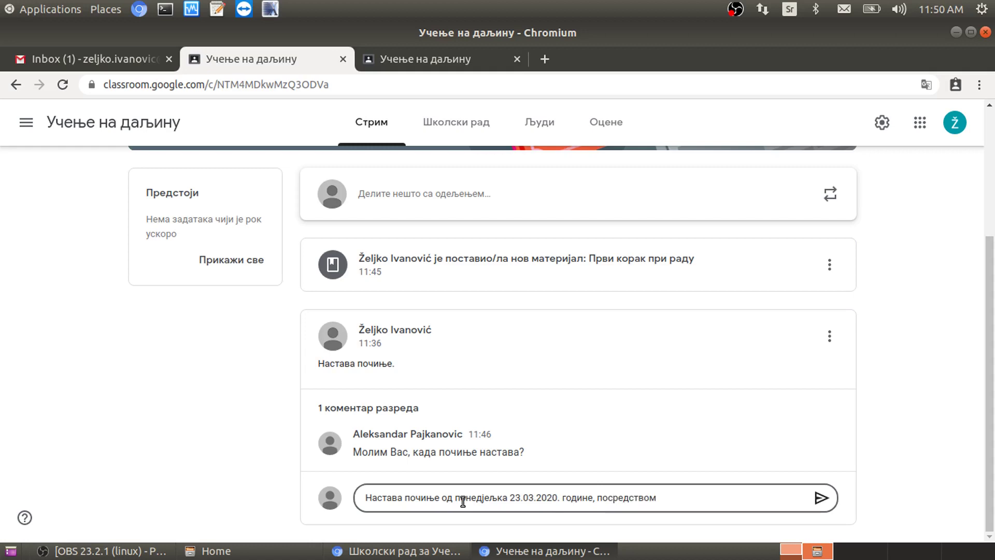
pyautogui.write('услуге Учионица.')
pyautogui.click(820, 498)
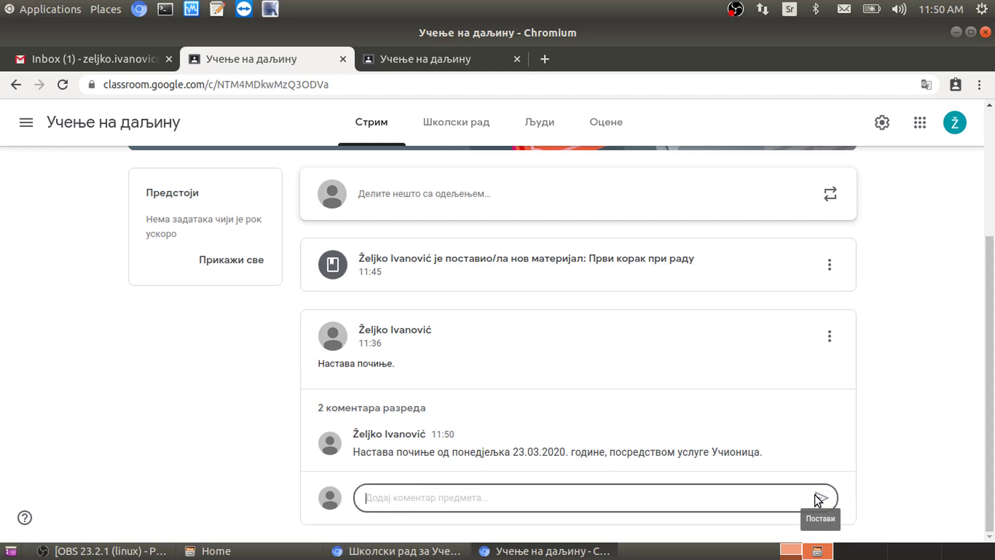
# Step: Create a new classwork material titled "Други корак у раду" and assign it to the topic "Додавање материјала"
pyautogui.scroll(4, 459, 275)
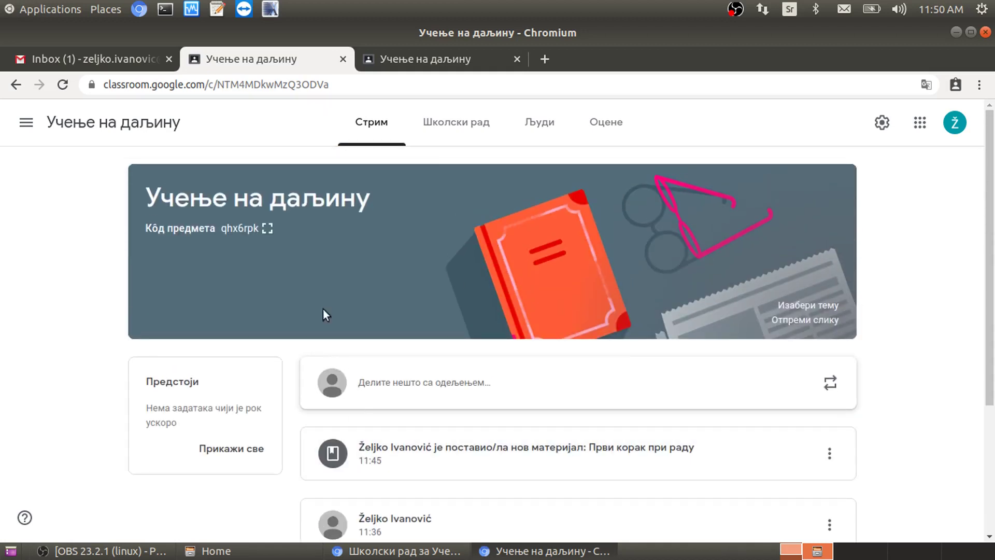
pyautogui.click(445, 124)
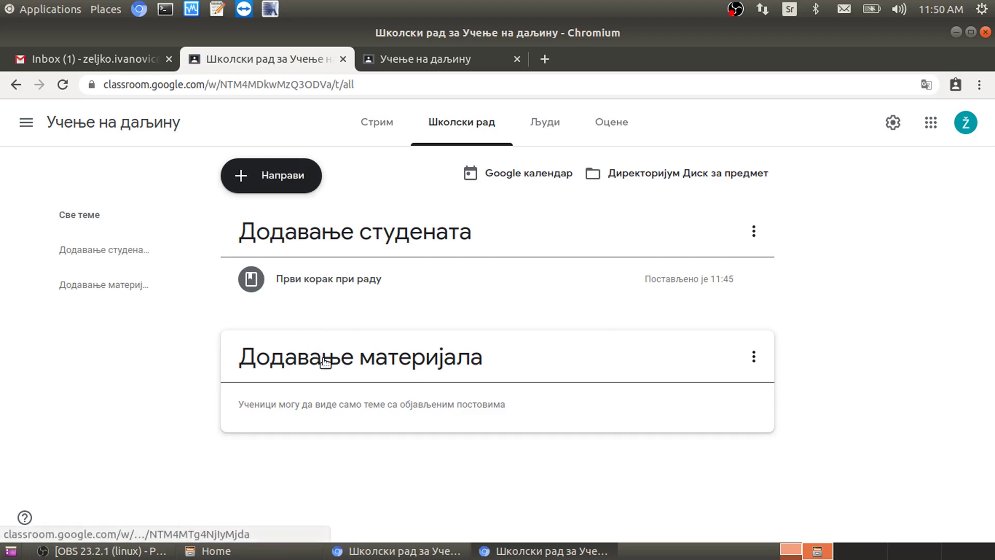
pyautogui.click(270, 182)
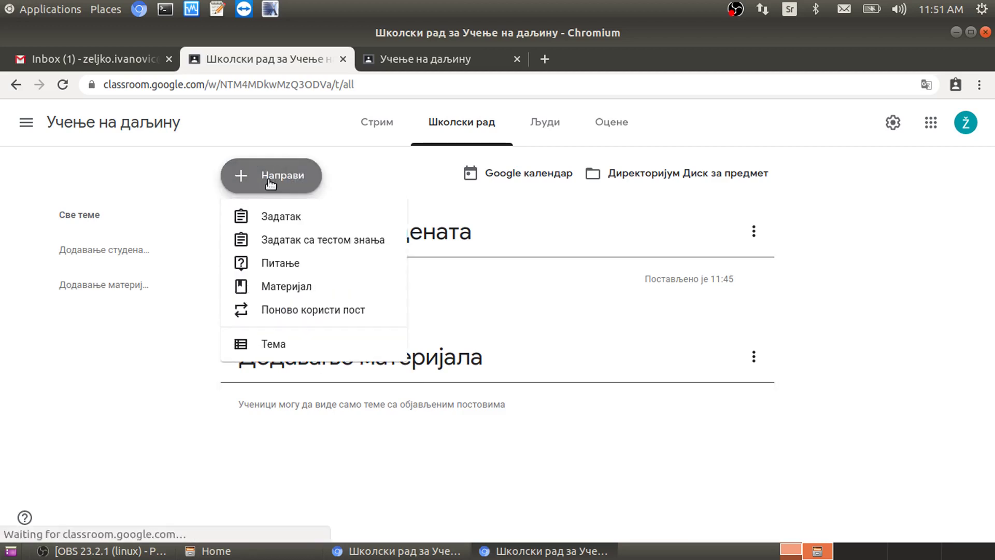
pyautogui.click(283, 288)
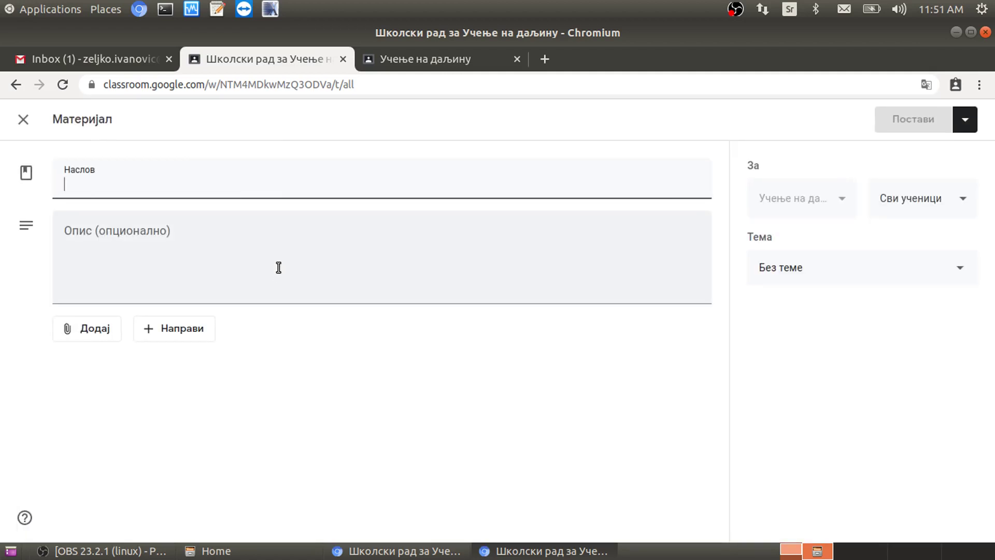
pyautogui.write('Други ')
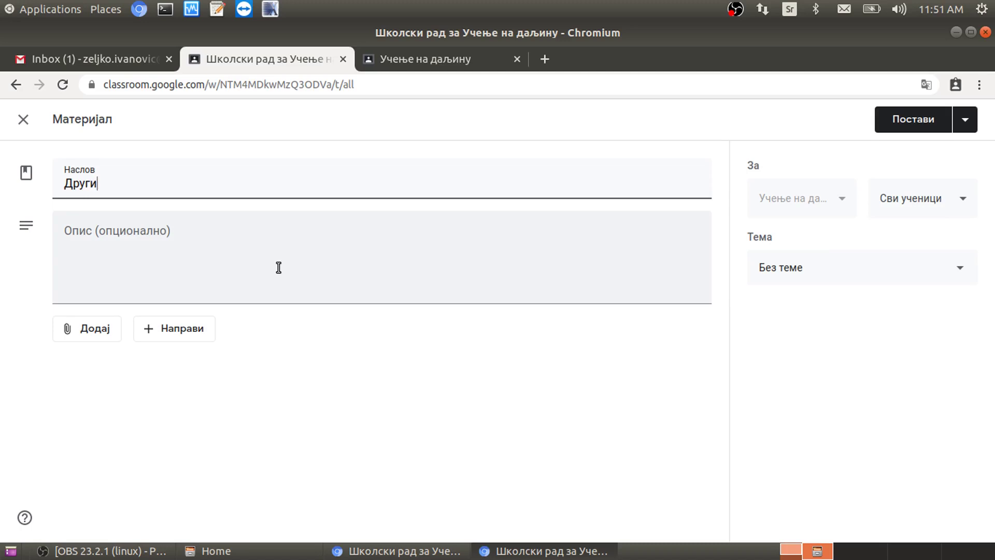
pyautogui.write('корак у раду')
pyautogui.click(830, 278)
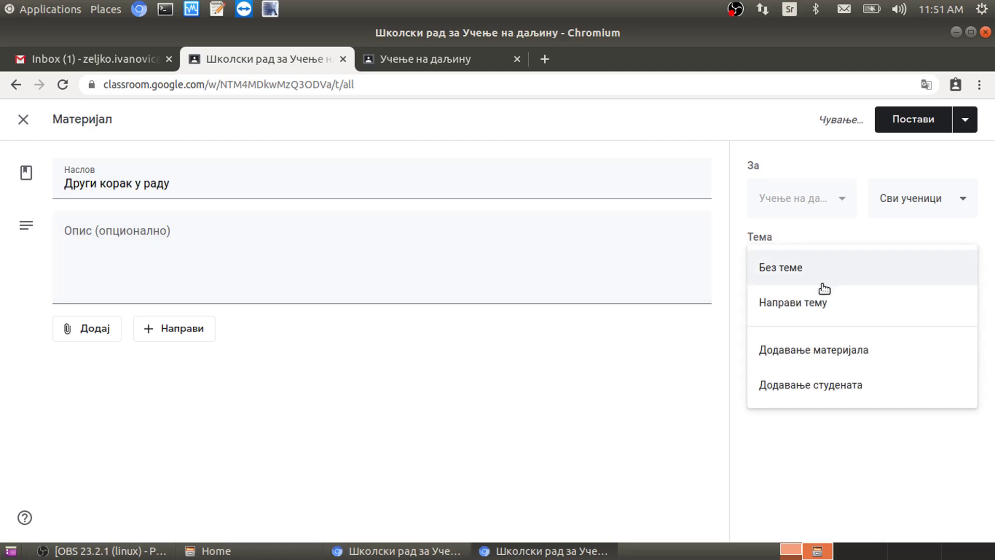
pyautogui.click(823, 358)
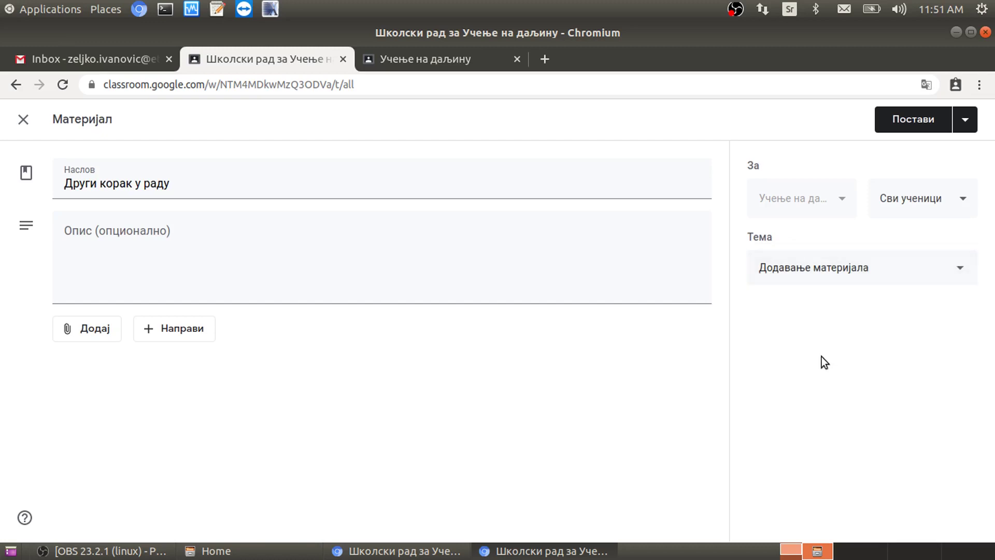
# Step: Upload le-lab10-2020.pdf from the device's материјали folder and attach it to the material
pyautogui.click(99, 334)
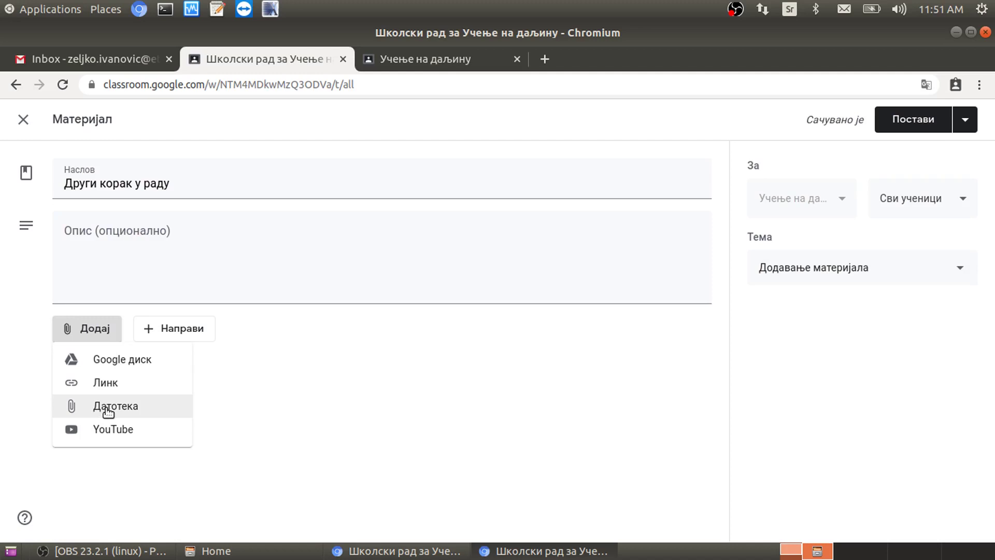
pyautogui.click(108, 410)
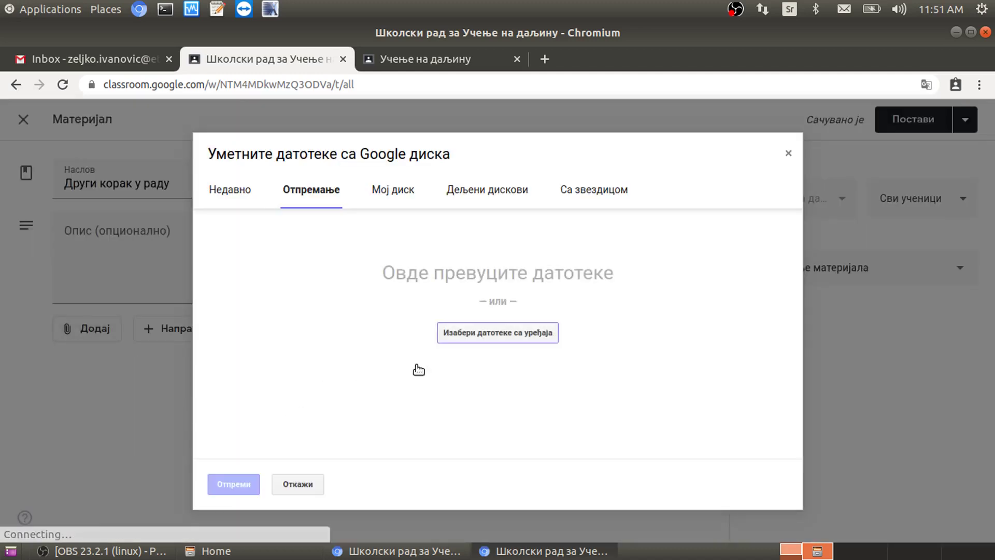
pyautogui.click(505, 337)
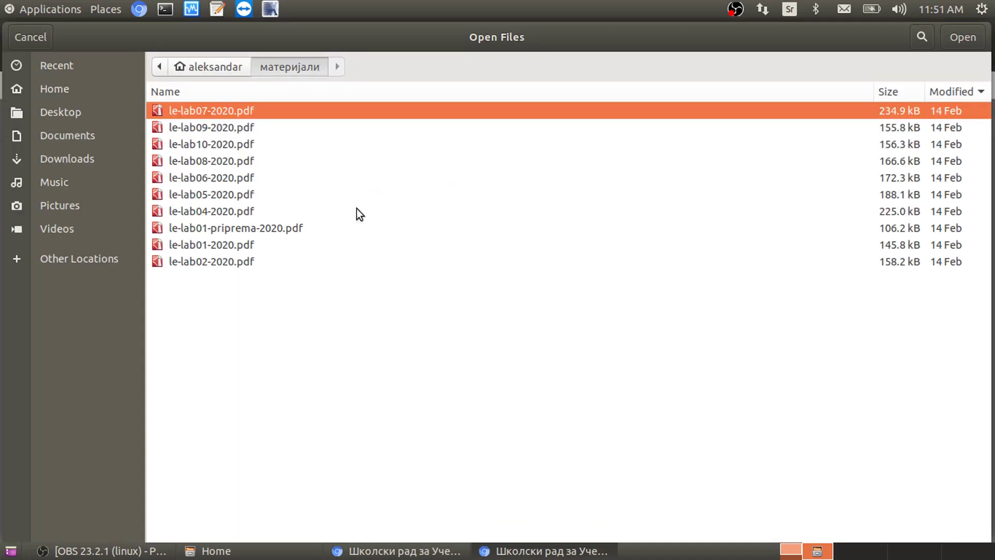
pyautogui.click(213, 145)
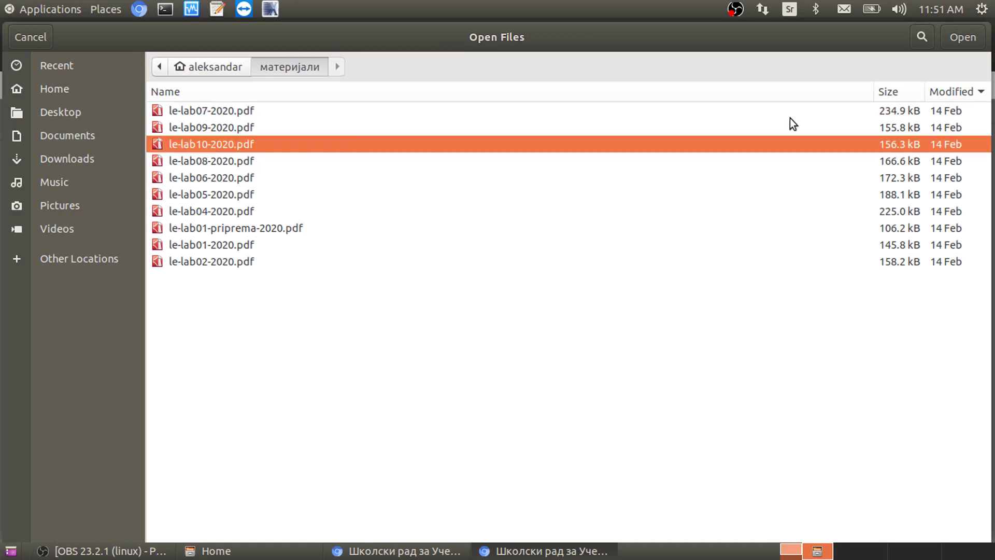
pyautogui.click(960, 41)
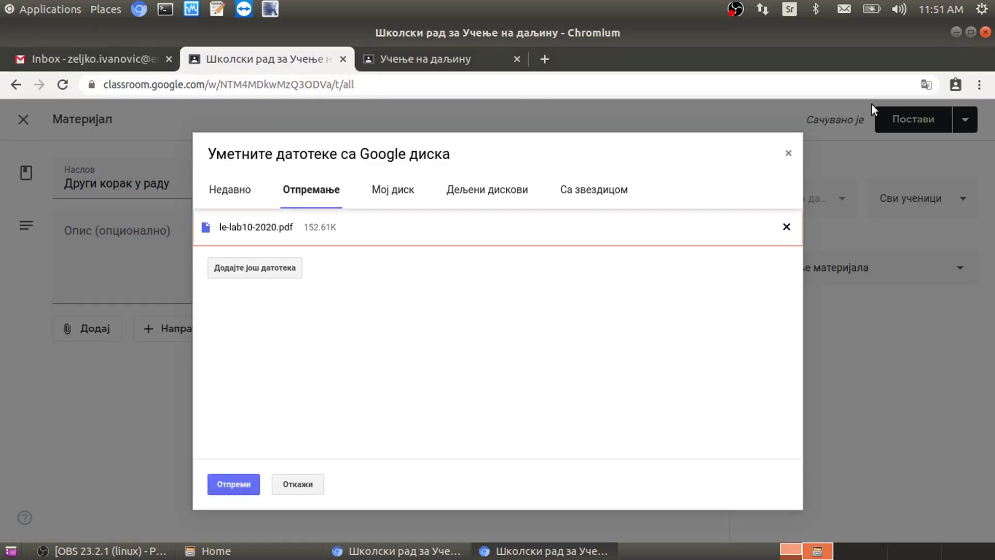
pyautogui.click(232, 483)
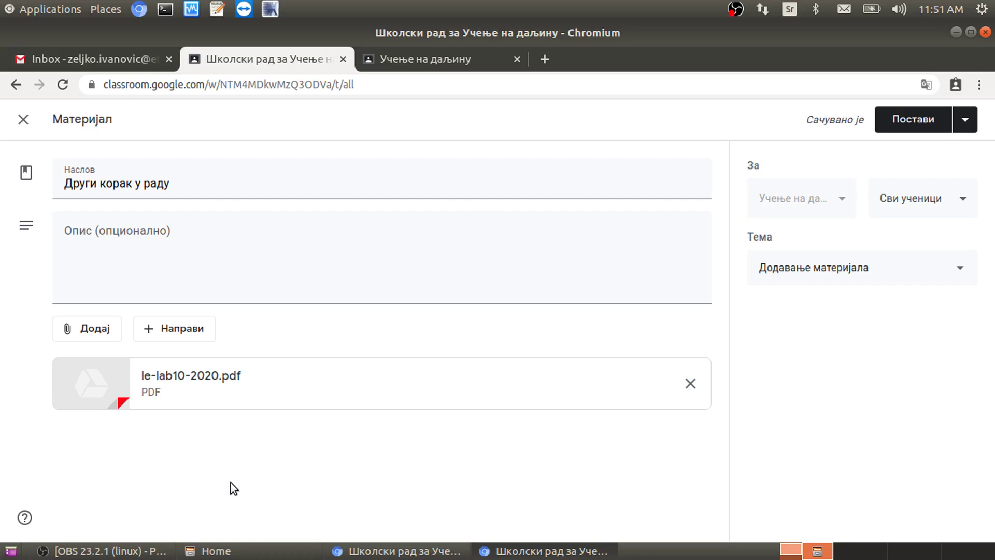
# Step: Reselect the topic "Додавање материјала" and post the material "Други корак у раду" for all students
pyautogui.click(837, 272)
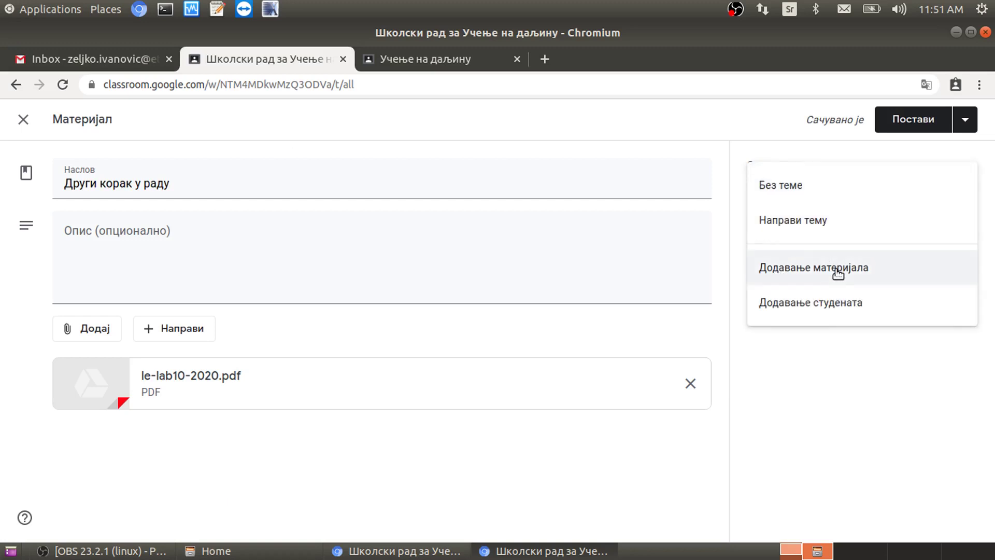
pyautogui.click(838, 273)
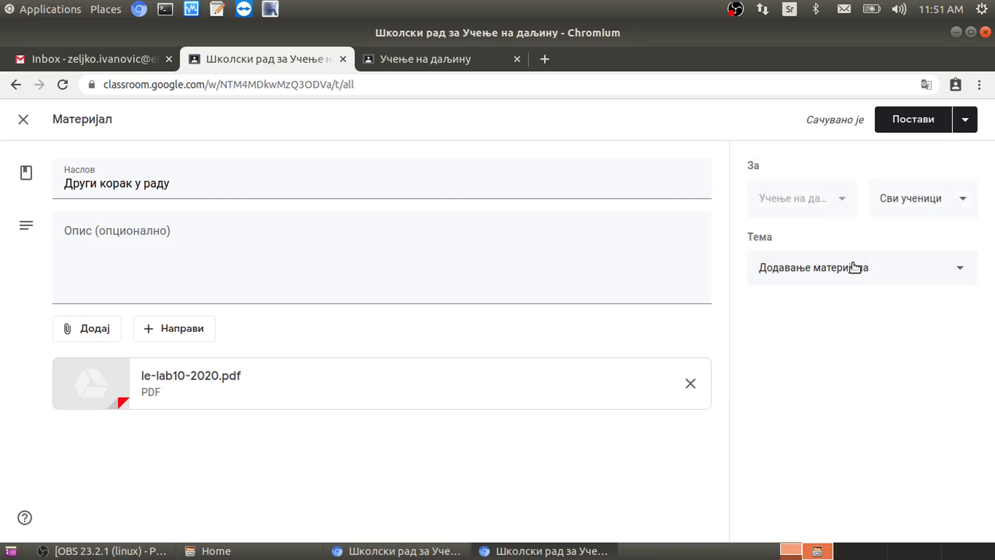
pyautogui.click(914, 119)
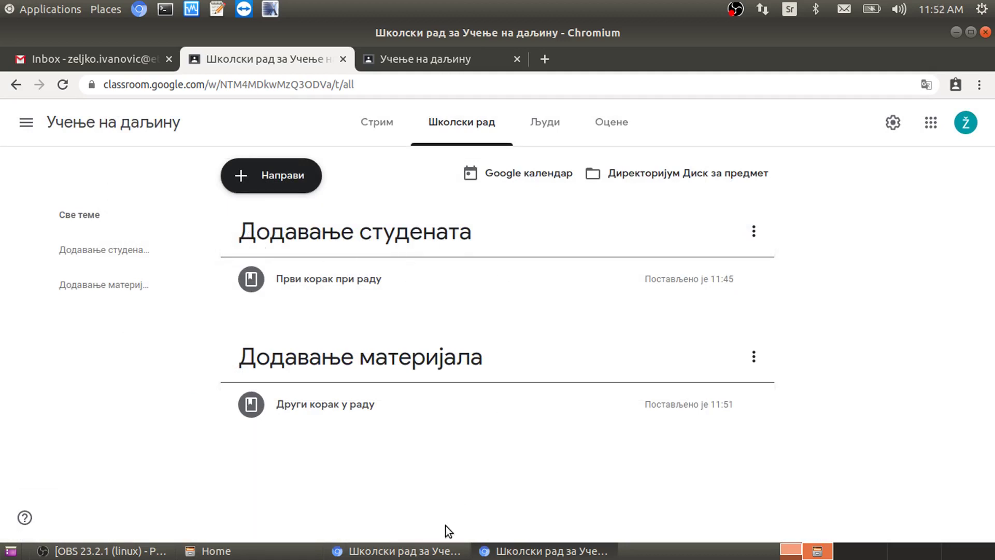
# Step: Switch to the student's window and check the classwork page for the topic "Додавање материјала" and its material
pyautogui.click(420, 554)
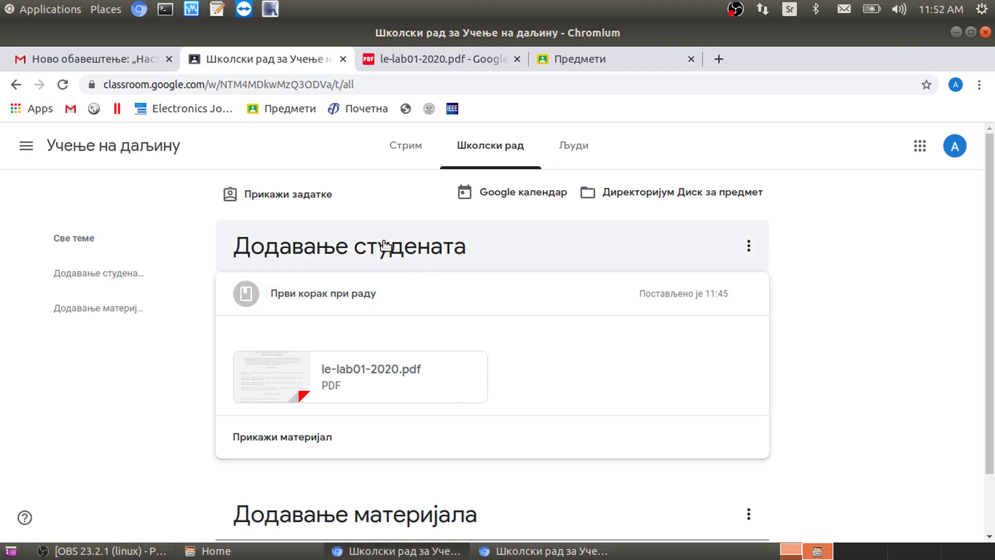
pyautogui.scroll(-2, 381, 246)
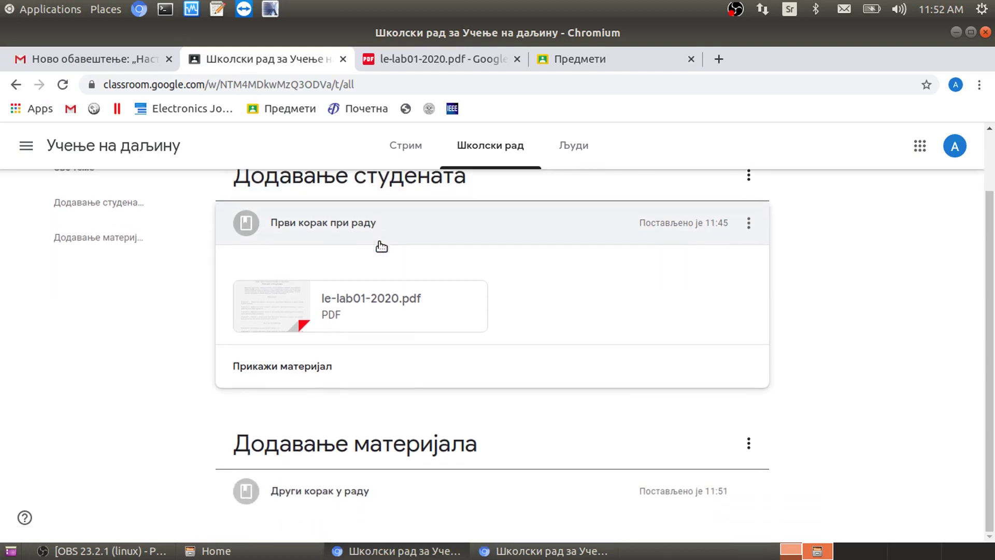
pyautogui.scroll(2, 382, 247)
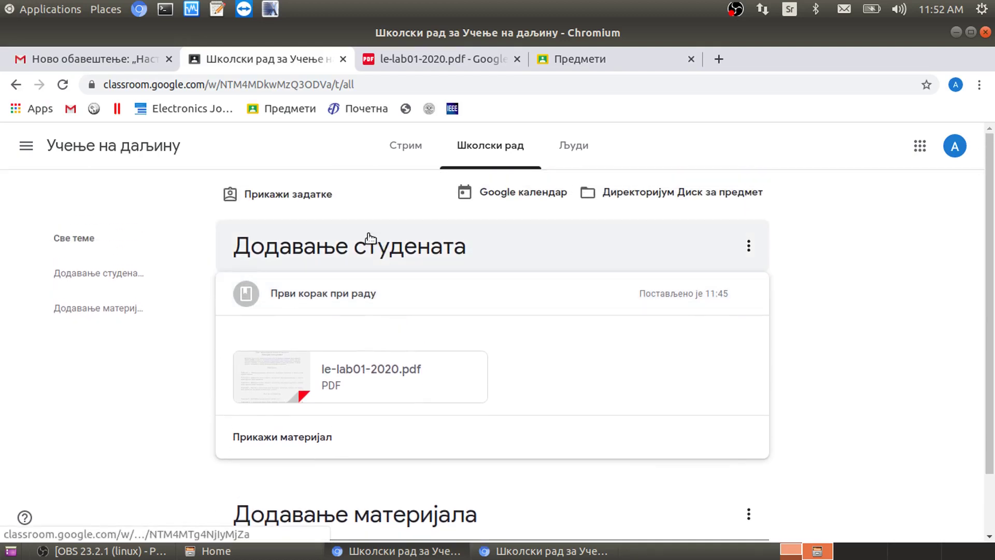
# Step: Look over both topics and their materials on the student's classwork page
pyautogui.scroll(-1, 347, 219)
pyautogui.scroll(1, 347, 223)
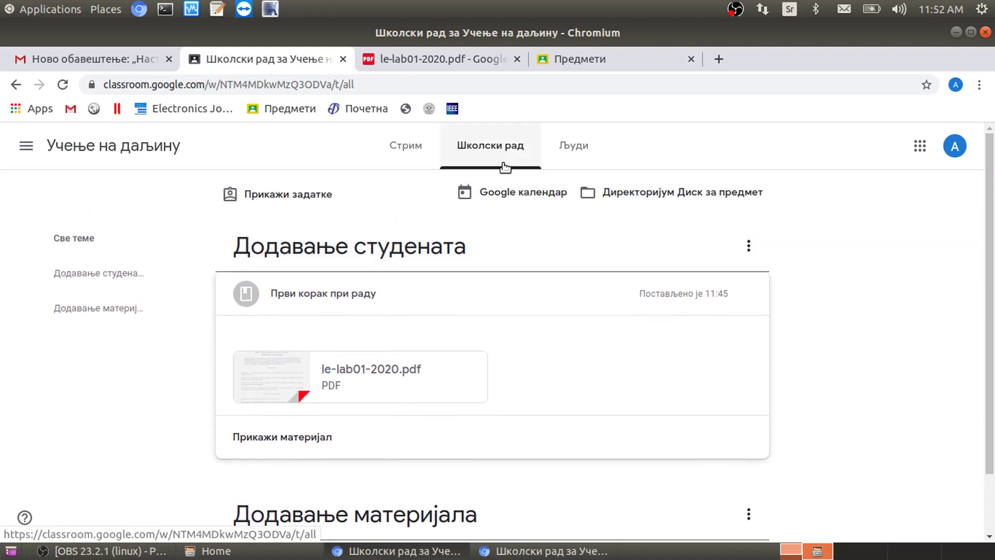
pyautogui.scroll(-1, 287, 262)
pyautogui.scroll(-1, 287, 262)
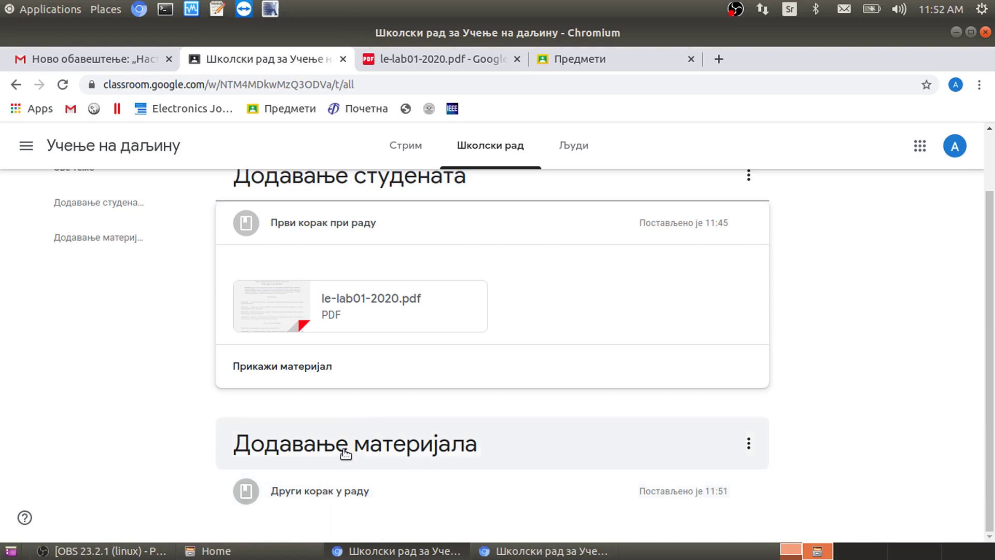
# Step: Open the course stream as the student and post the class comment "Хвала." under the announcement "Настава почиње."
pyautogui.click(423, 154)
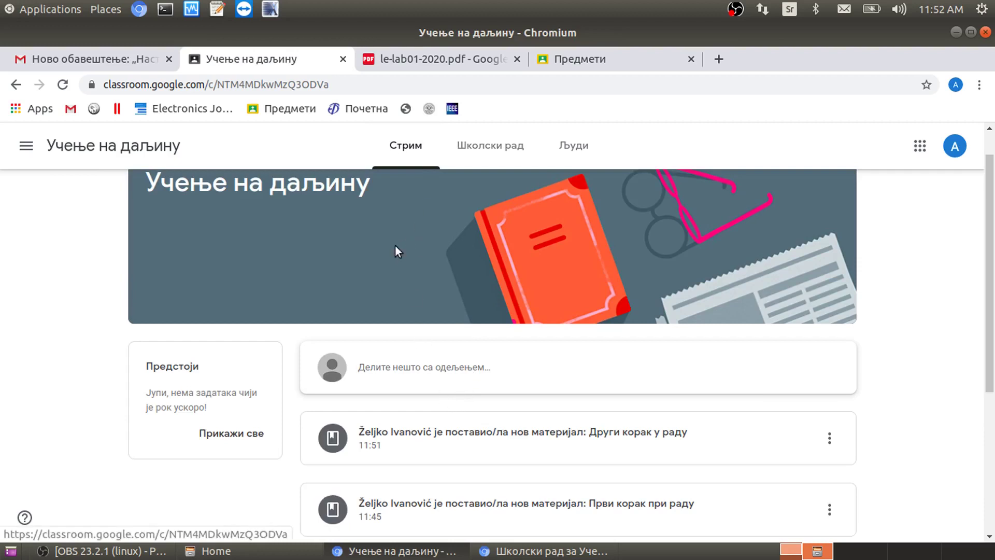
pyautogui.scroll(-2, 396, 259)
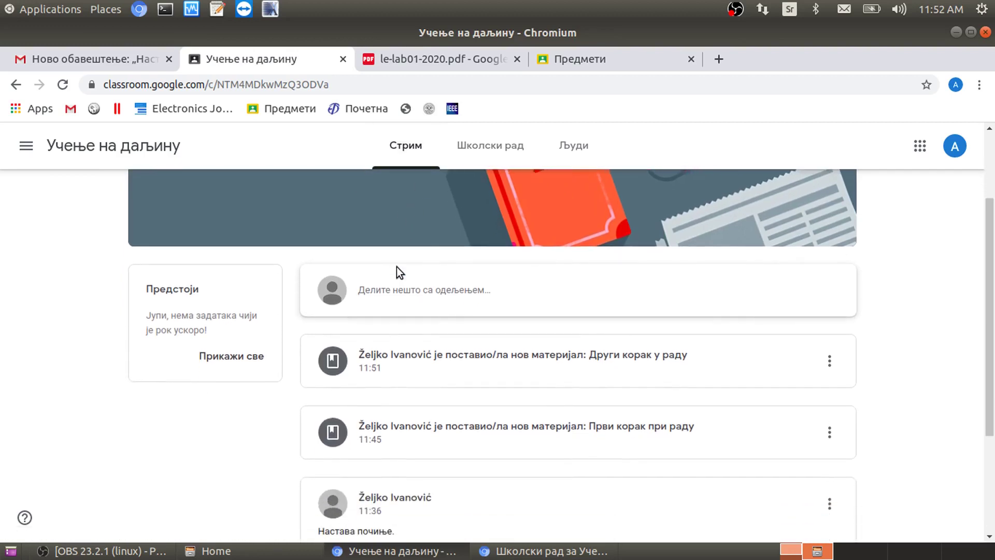
pyautogui.scroll(-3, 397, 270)
pyautogui.click(363, 408)
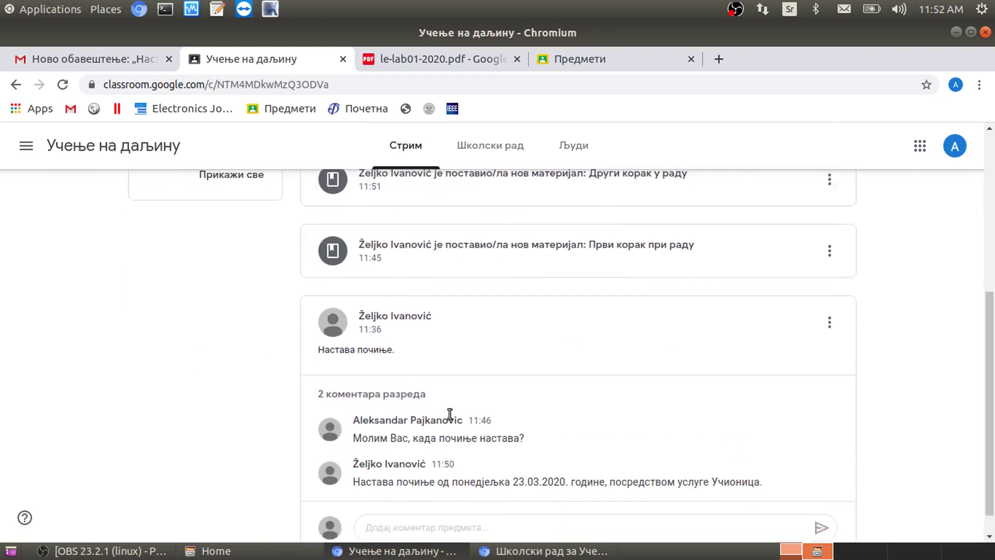
pyautogui.scroll(-1, 450, 414)
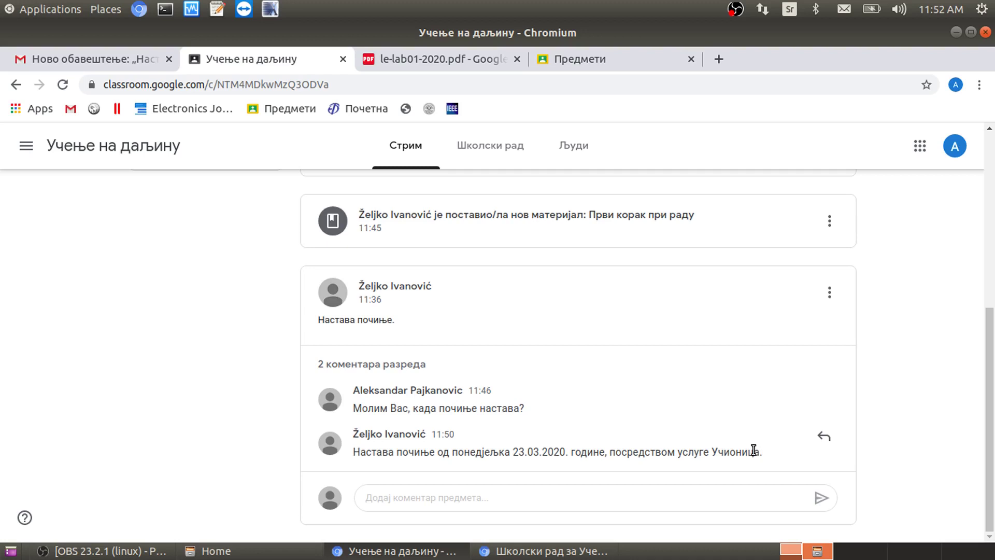
pyautogui.click(486, 498)
pyautogui.write('Хвала.')
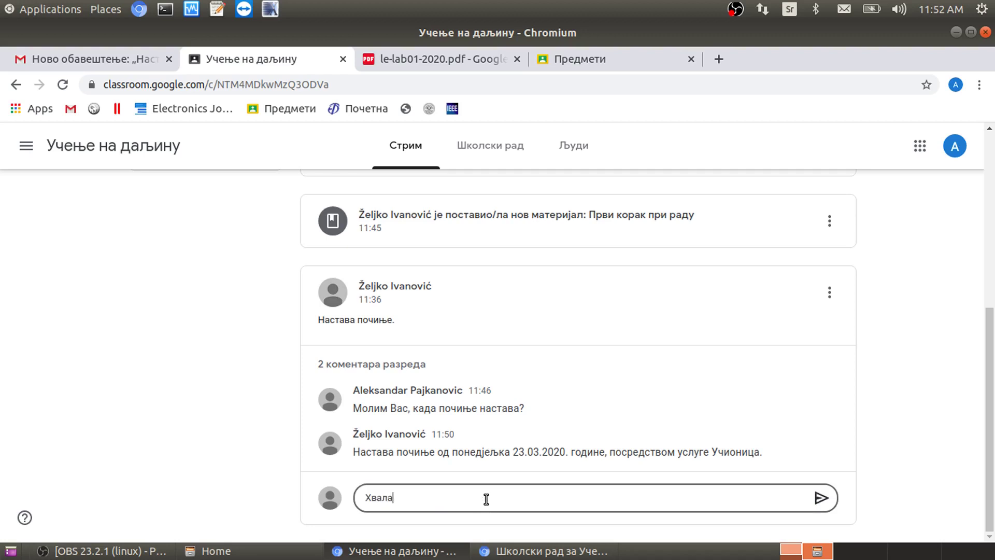
pyautogui.click(820, 496)
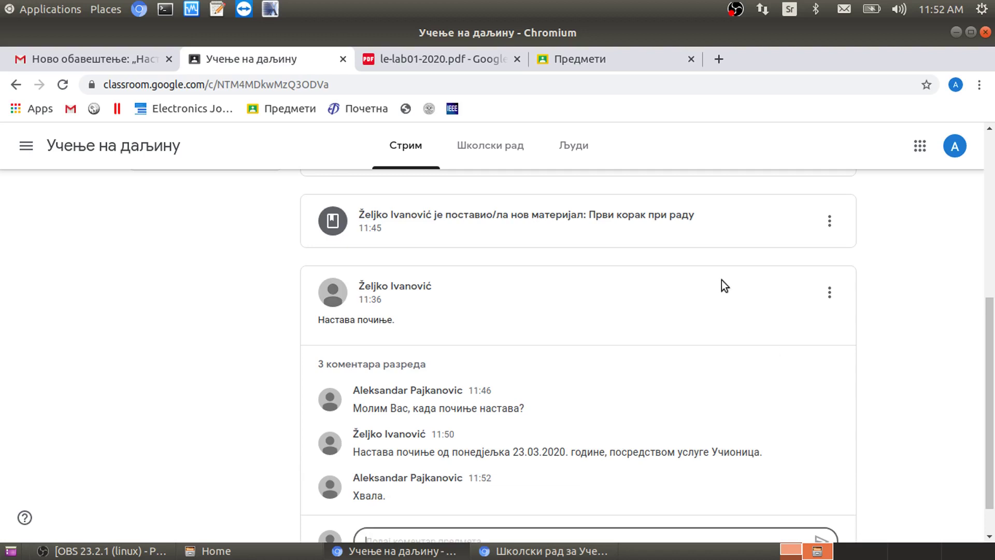
# Step: Return to the student's classwork page, view the topics "Додавање студената" and "Додавање материјала" separately, and go back to all topics
pyautogui.scroll(4, 480, 283)
pyautogui.scroll(3, 477, 283)
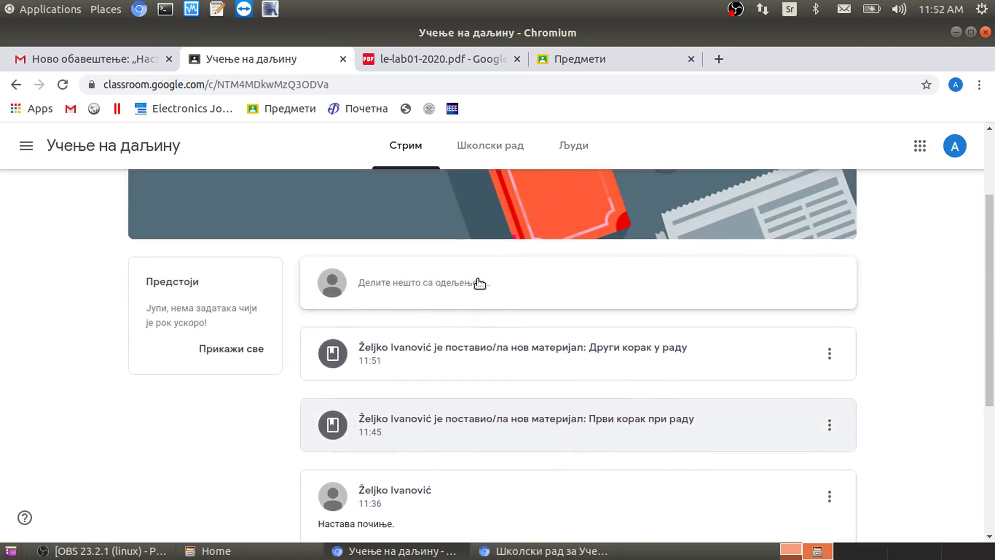
pyautogui.click(489, 148)
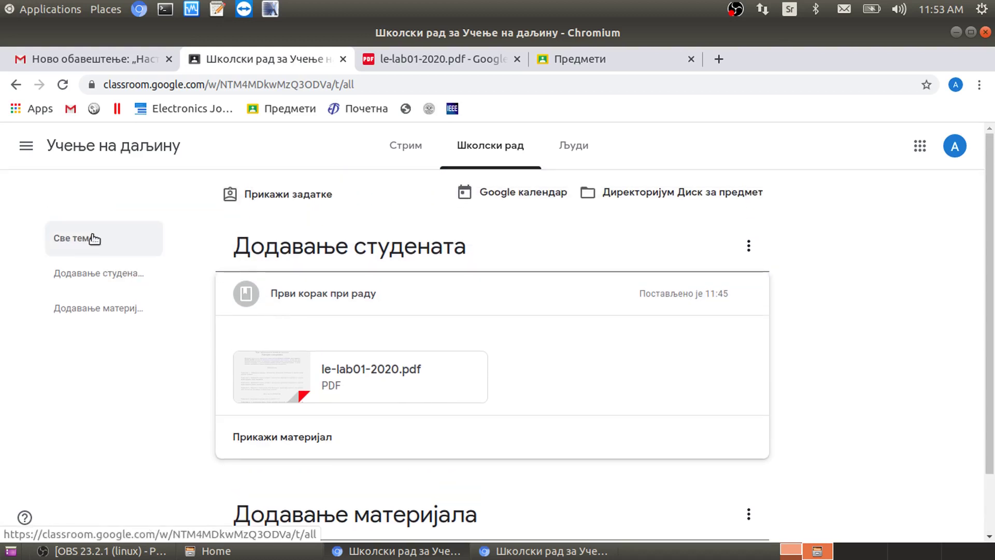
pyautogui.click(78, 271)
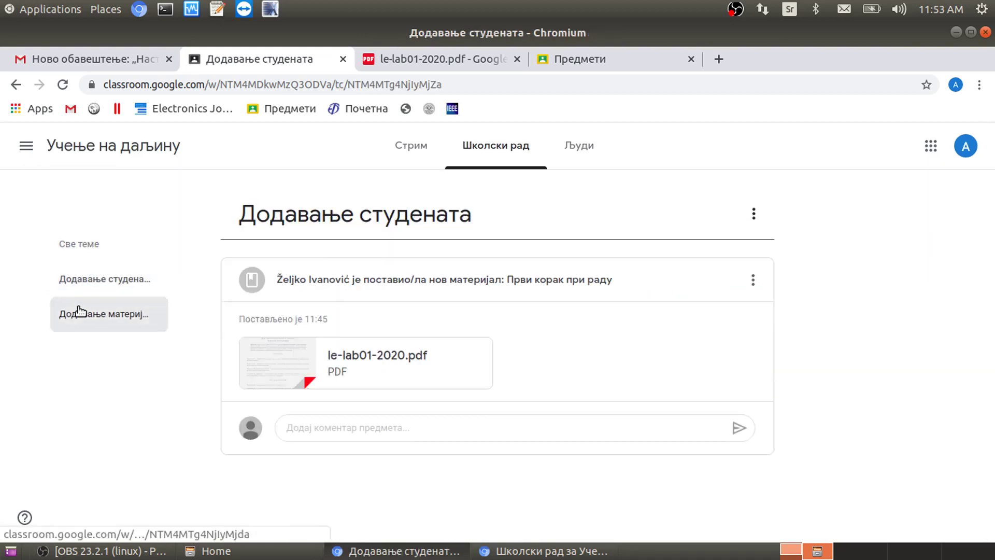
pyautogui.click(79, 312)
pyautogui.click(89, 284)
pyautogui.click(83, 244)
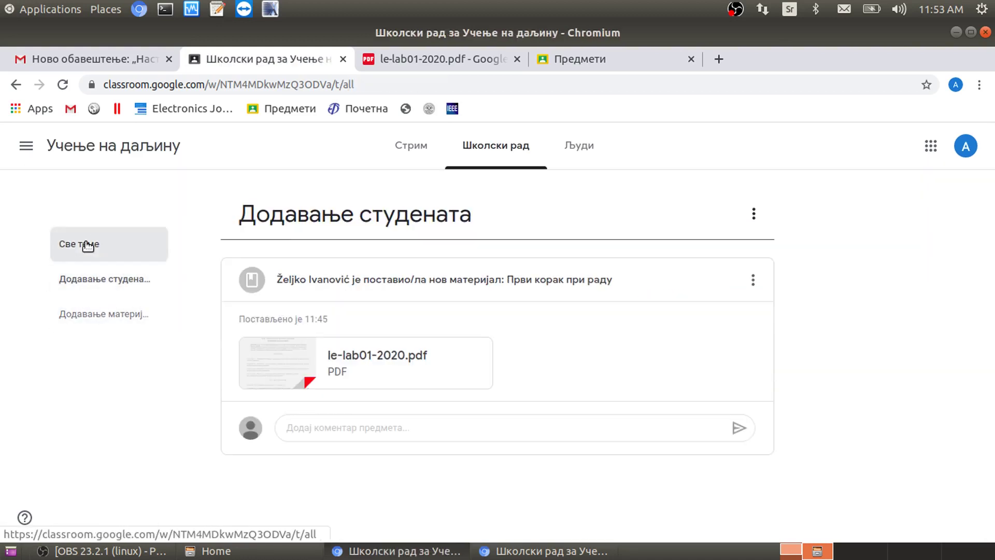
pyautogui.scroll(-2, 520, 303)
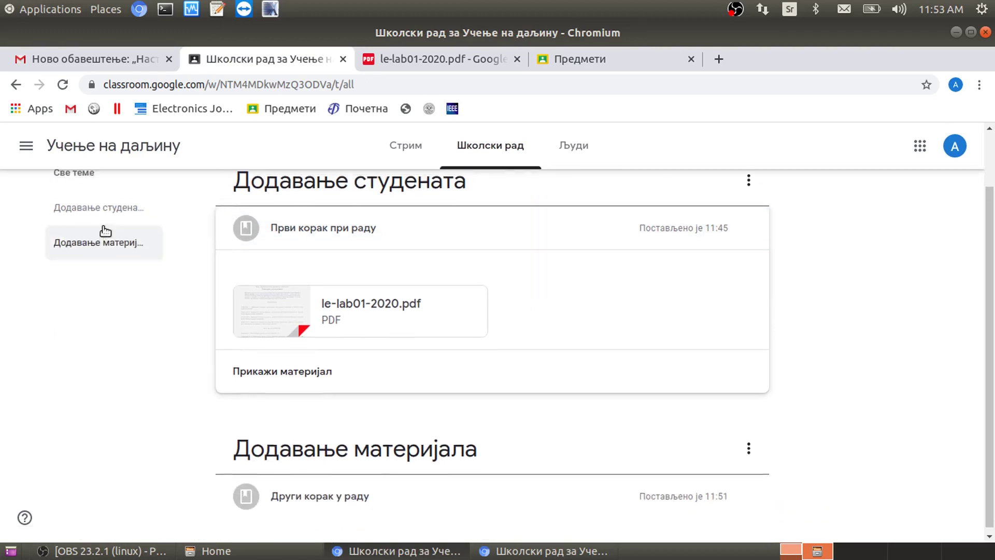
pyautogui.scroll(3, 96, 238)
pyautogui.click(77, 238)
# Step: Expand the materials "Други корак у раду" and "Први корак при раду", and check the options of the topic "Додавање студената"
pyautogui.scroll(-3, 539, 333)
pyautogui.click(363, 491)
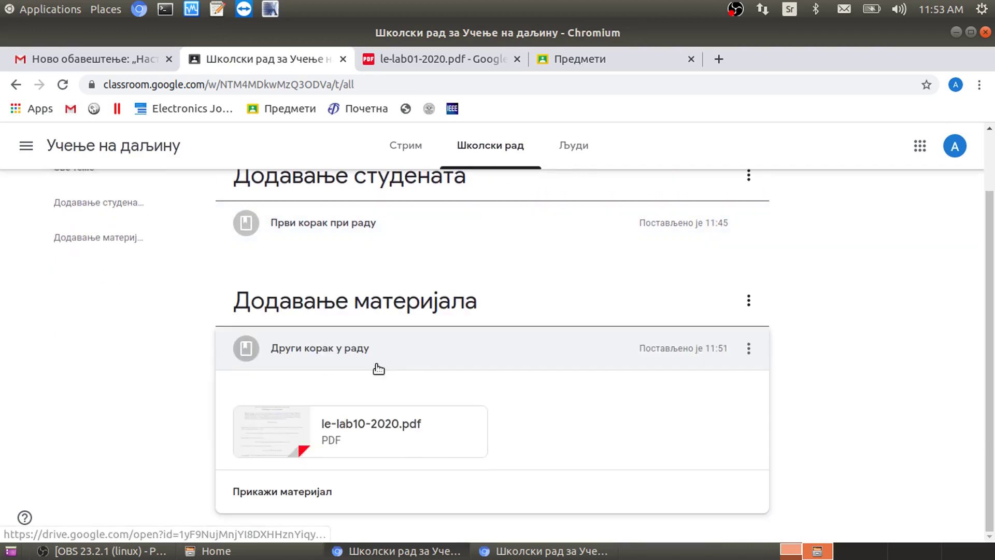
pyautogui.click(353, 223)
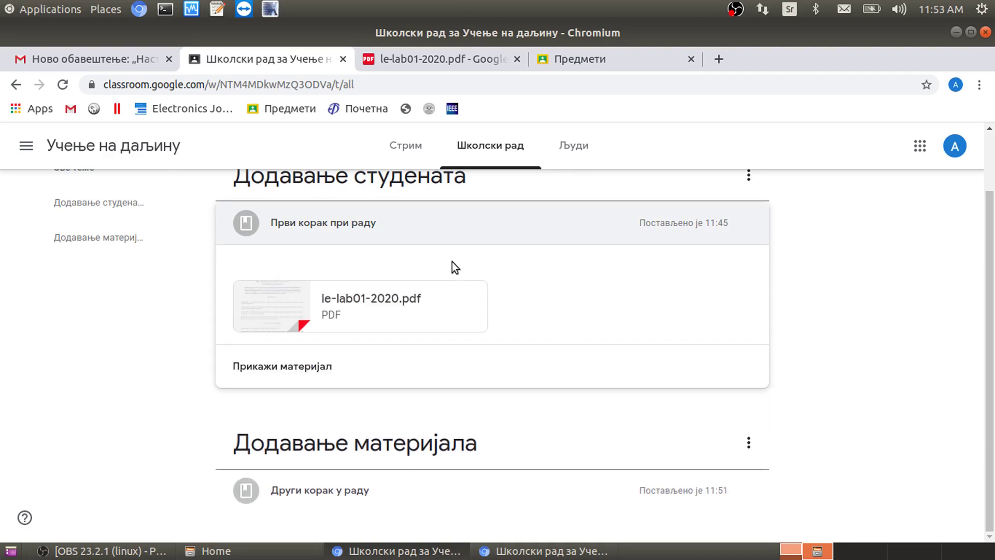
pyautogui.scroll(2, 484, 281)
pyautogui.click(748, 244)
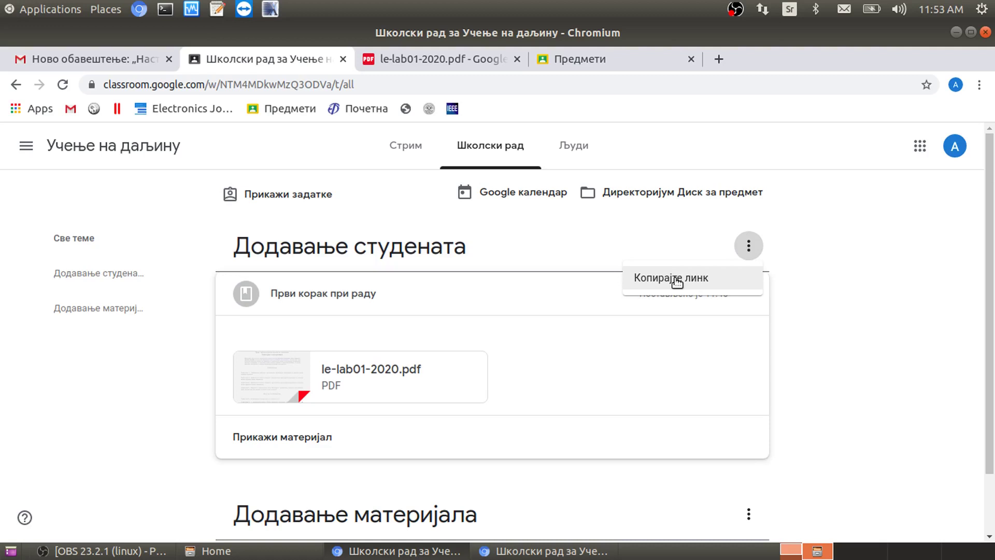
pyautogui.click(823, 389)
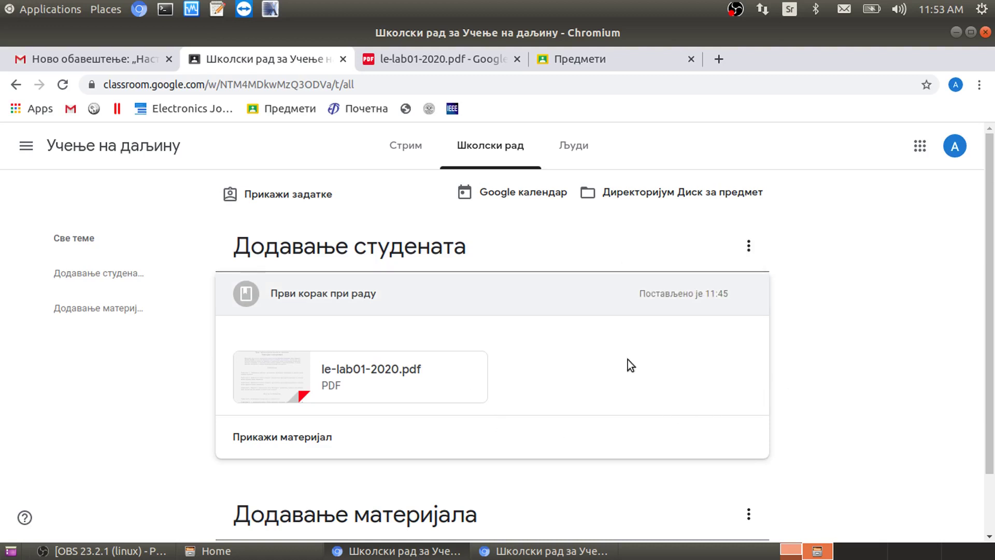
# Step: View the full page of the material "Први корак при раду" with its comment field, and return to the course stream
pyautogui.scroll(-1, 288, 358)
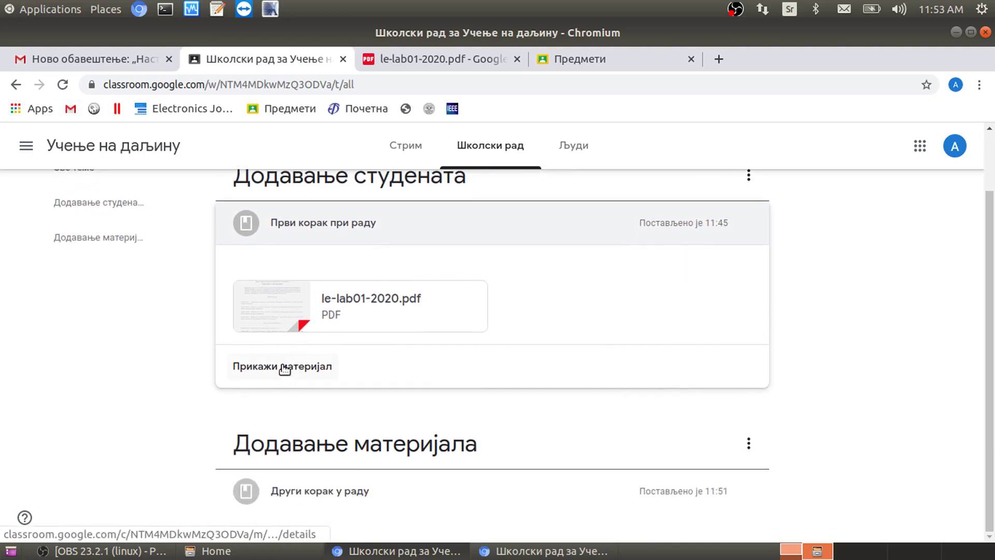
pyautogui.click(285, 366)
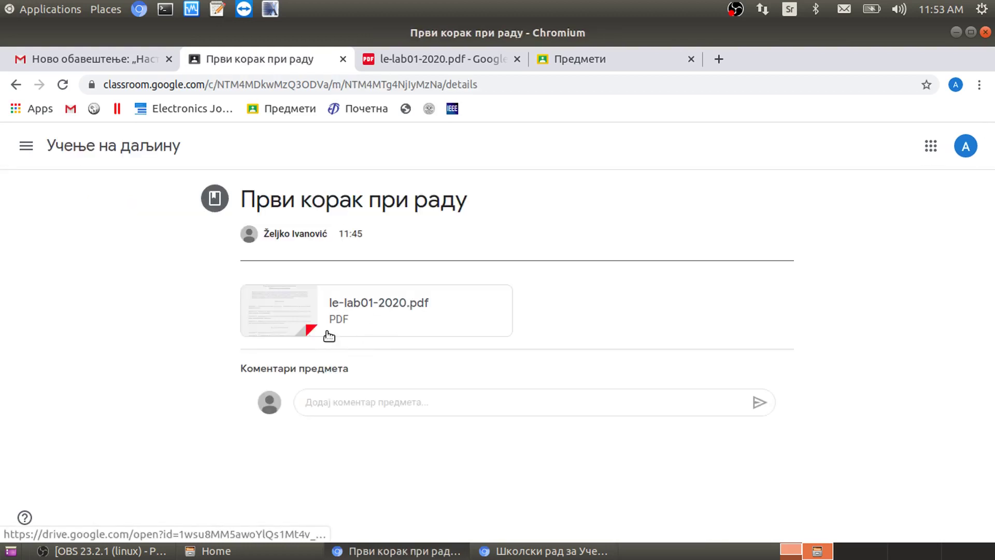
pyautogui.click(351, 402)
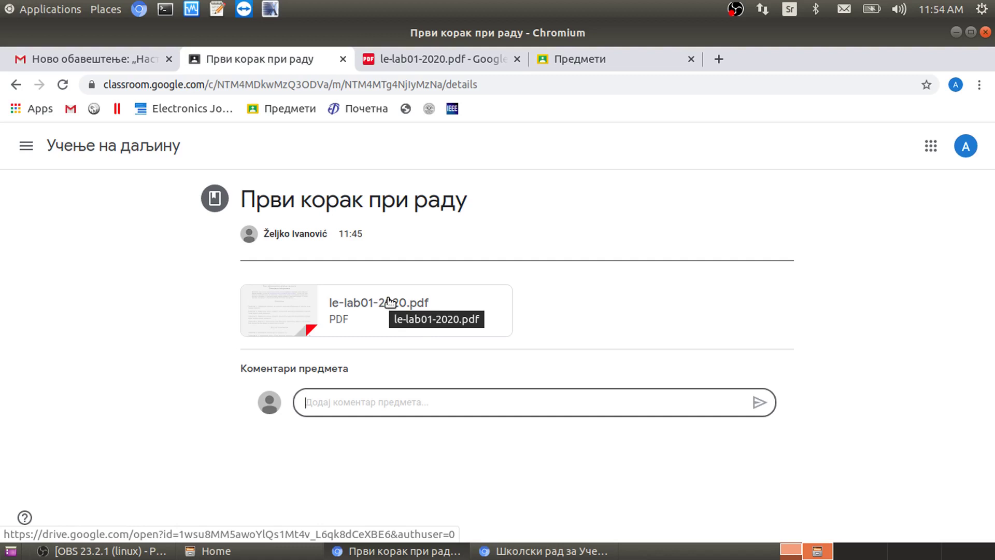
pyautogui.hotkey('alt', 'Left')
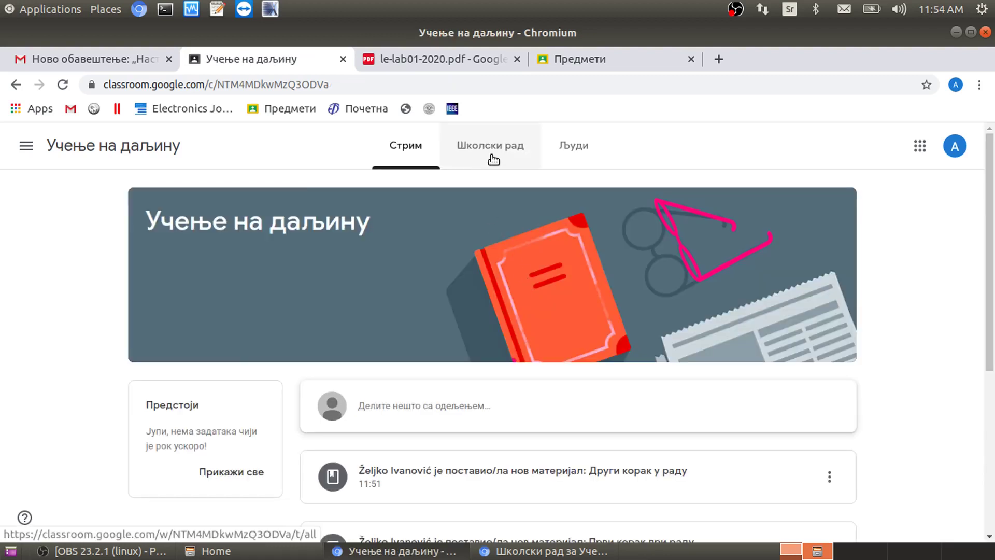
# Step: Switch to the teacher's window and start a new classwork assignment titled "Први задатак"
pyautogui.click(544, 551)
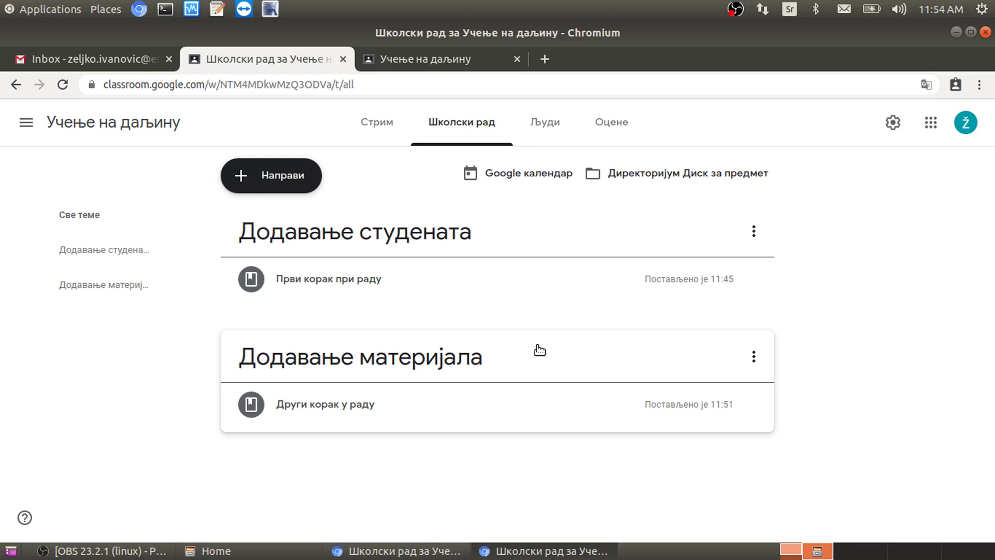
pyautogui.click(286, 186)
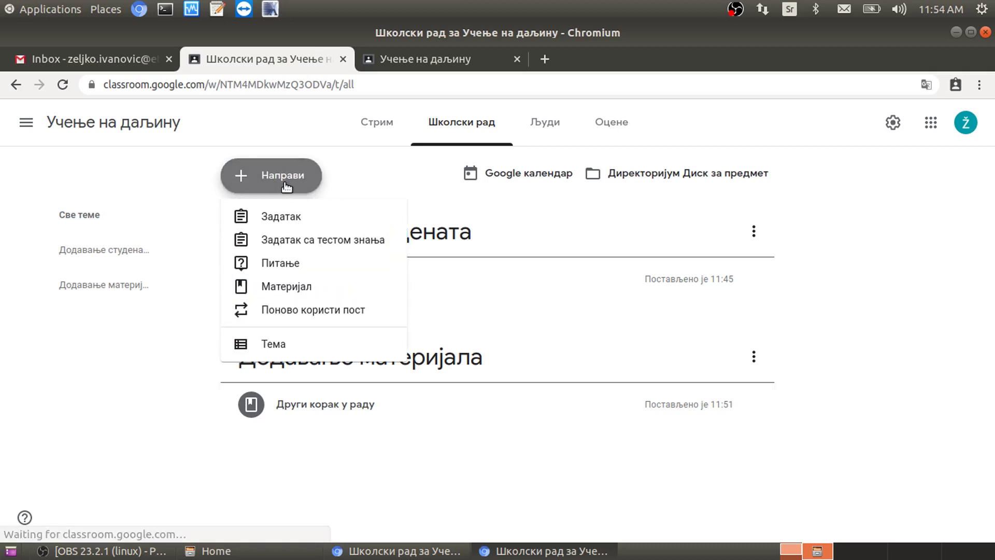
pyautogui.click(285, 220)
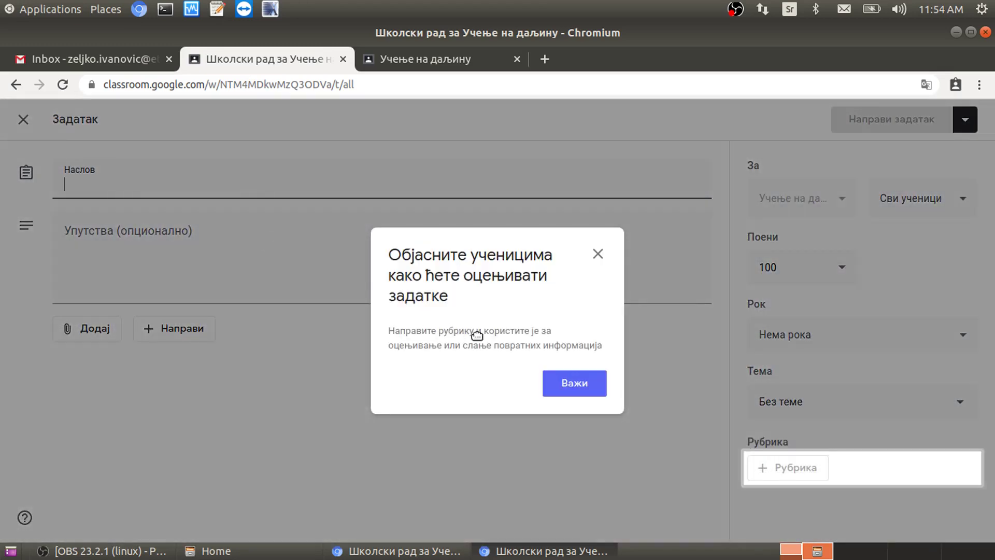
pyautogui.click(592, 384)
pyautogui.write('Први задт')
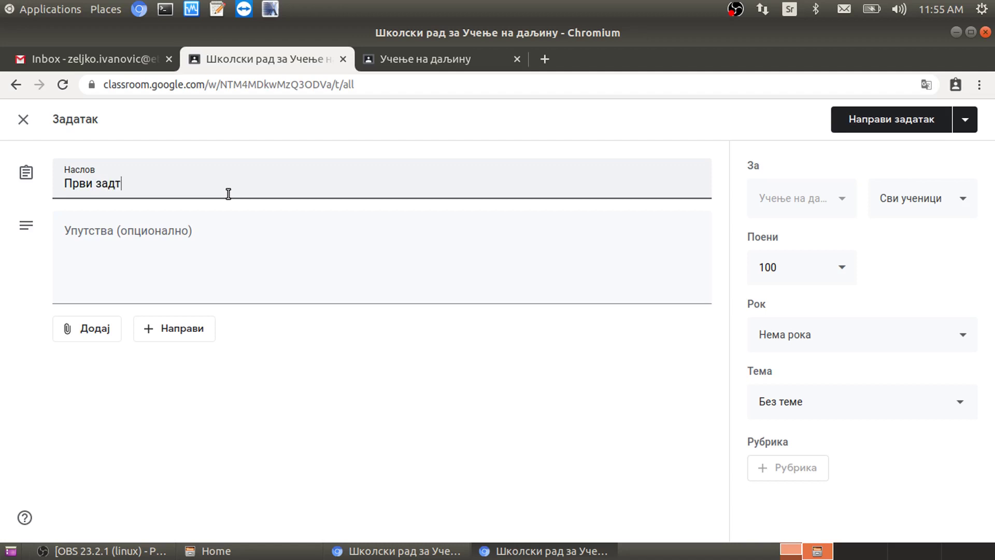
pyautogui.write('ак')
pyautogui.press('BackSpace')
pyautogui.press('BackSpace')
pyautogui.press('BackSpace')
pyautogui.write('атак')
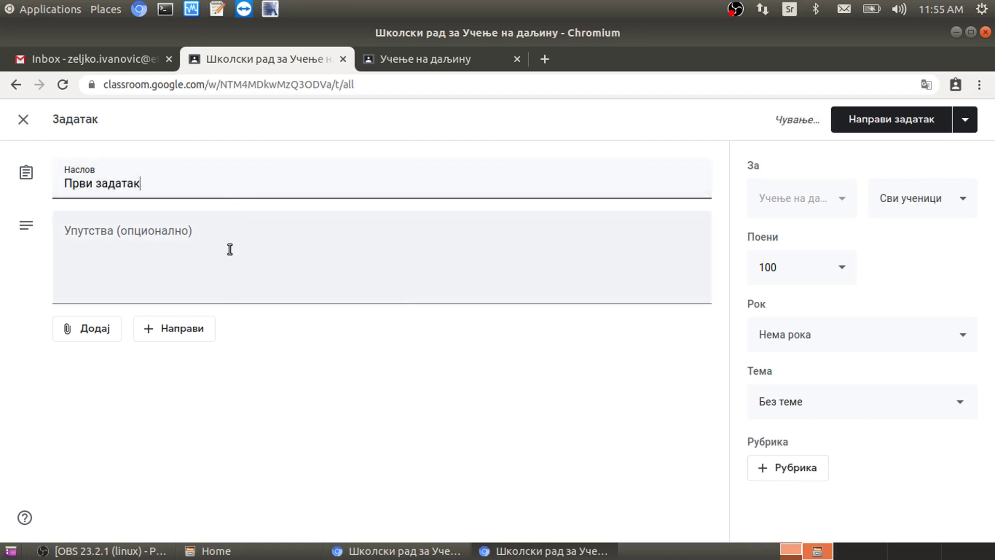
# Step: Check which types of new files can be created for the assignment "Први задатак"
pyautogui.click(229, 249)
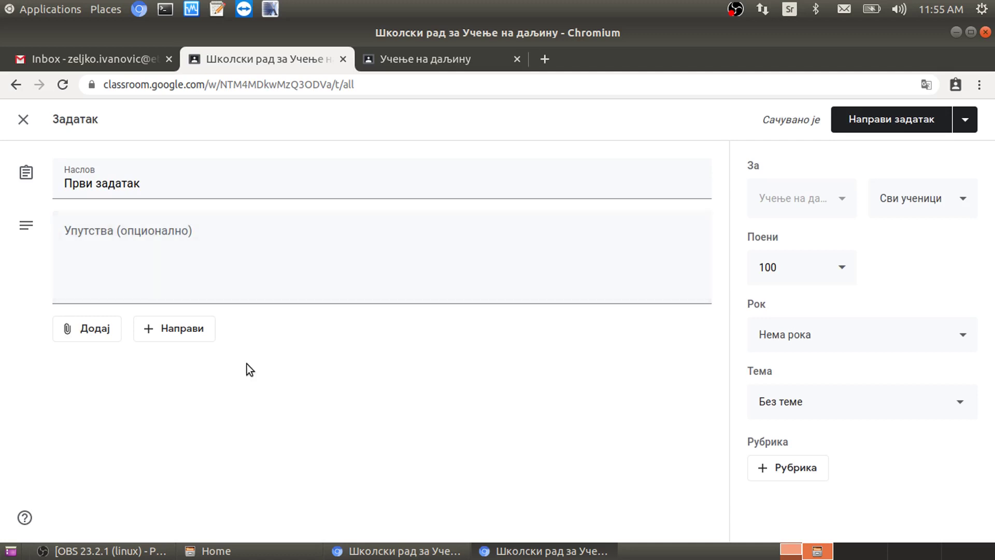
pyautogui.click(190, 334)
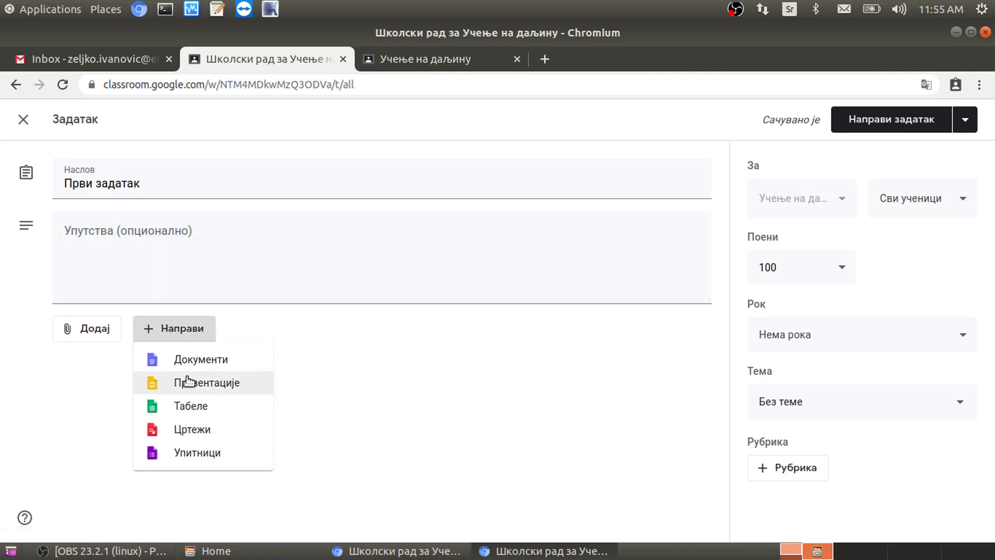
pyautogui.click(425, 354)
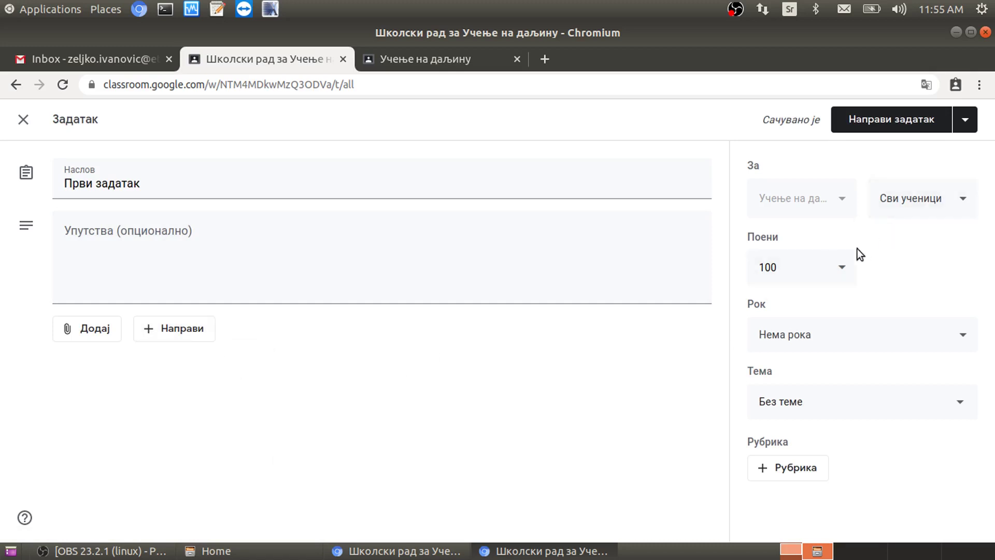
# Step: Check the assignment's points options and set its due date to 27.03.2020. at 23:59
pyautogui.click(783, 274)
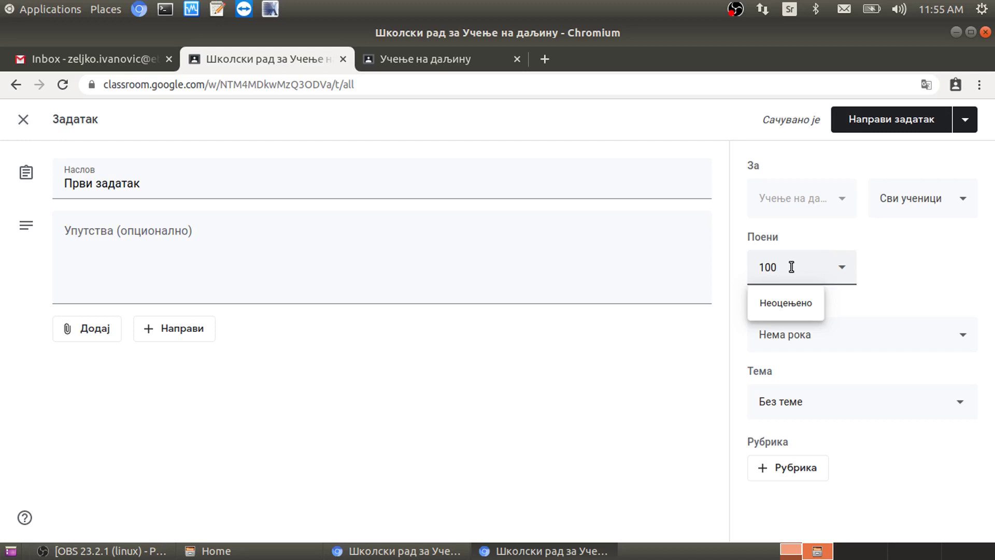
pyautogui.click(845, 337)
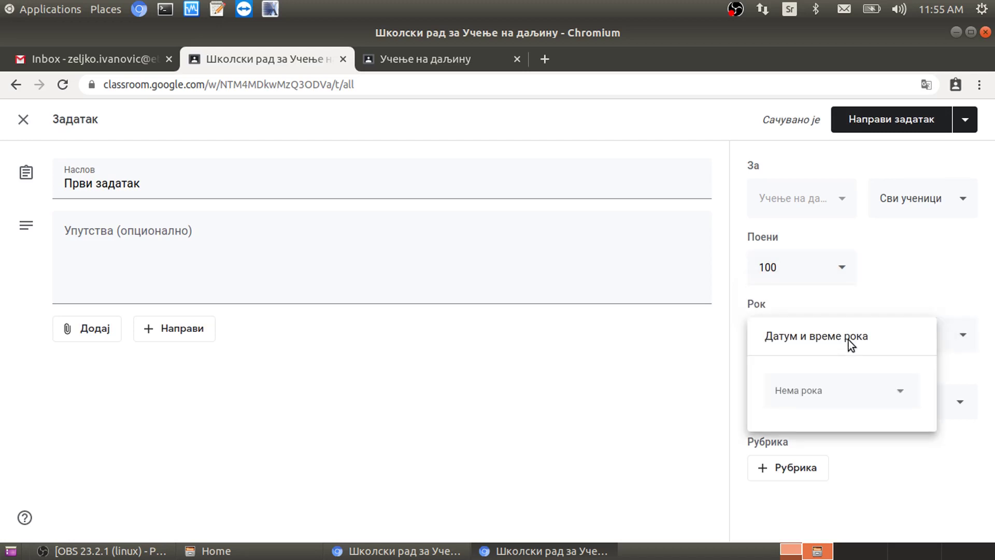
pyautogui.click(896, 392)
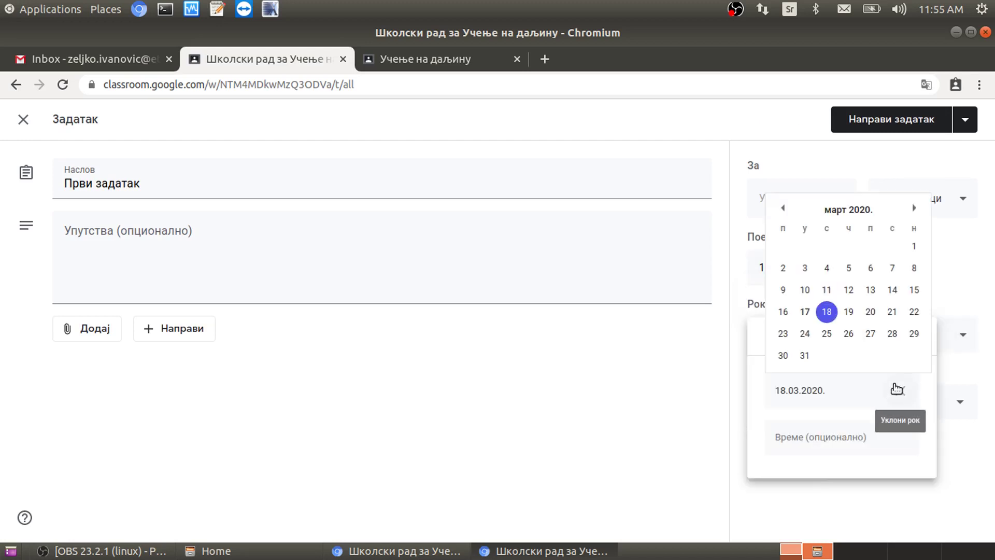
pyautogui.click(873, 334)
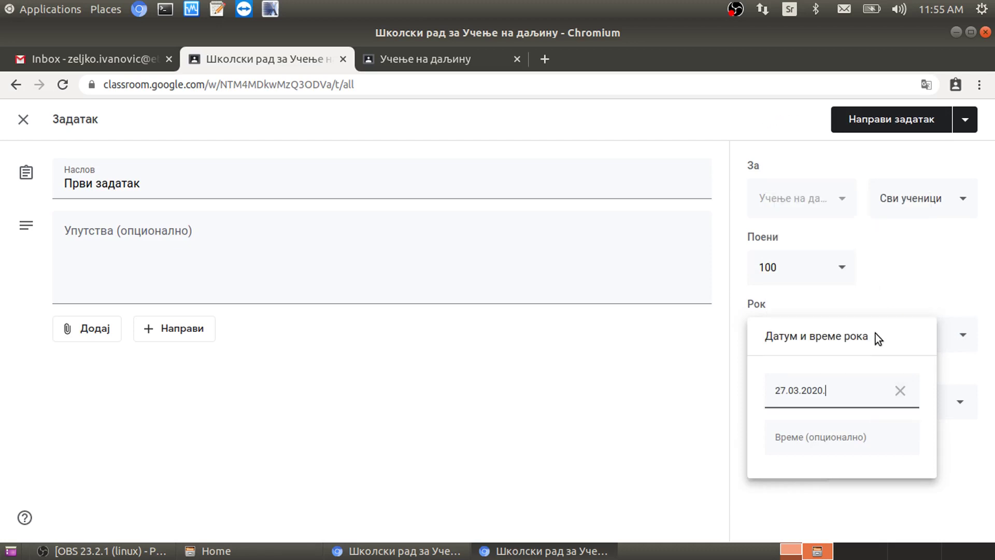
pyautogui.click(856, 440)
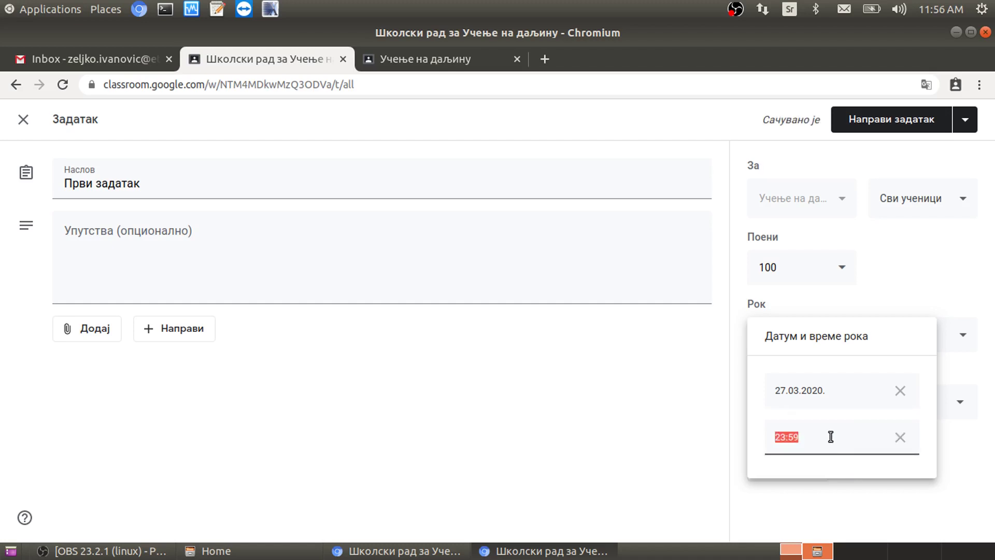
pyautogui.click(904, 276)
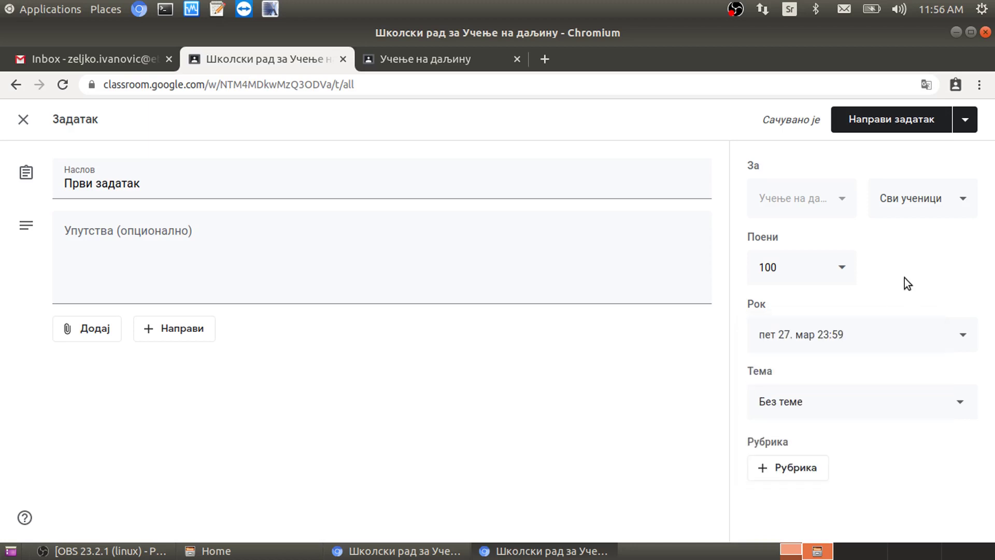
# Step: Assign "Први задатак" to the topic "Додавање студената" and publish the assignment
pyautogui.click(795, 408)
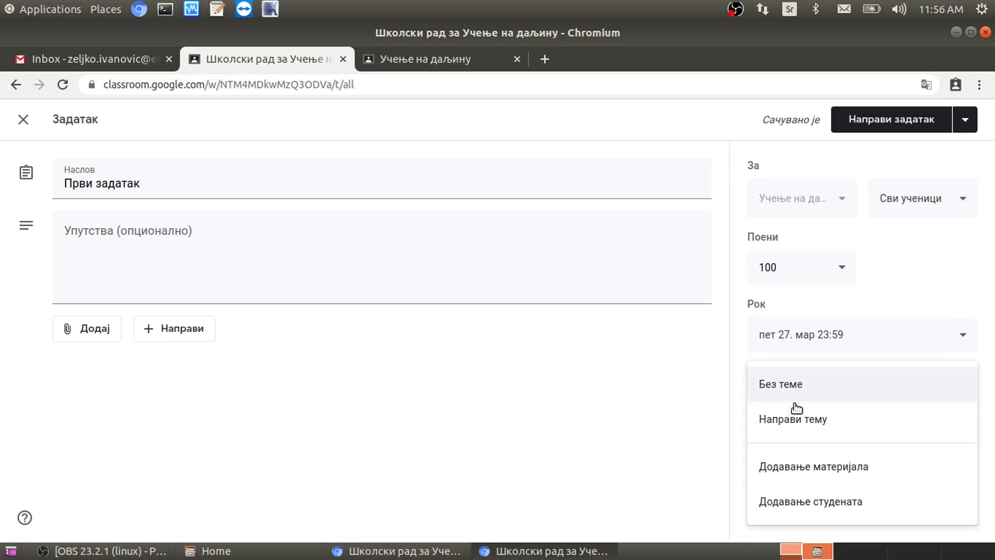
pyautogui.click(817, 501)
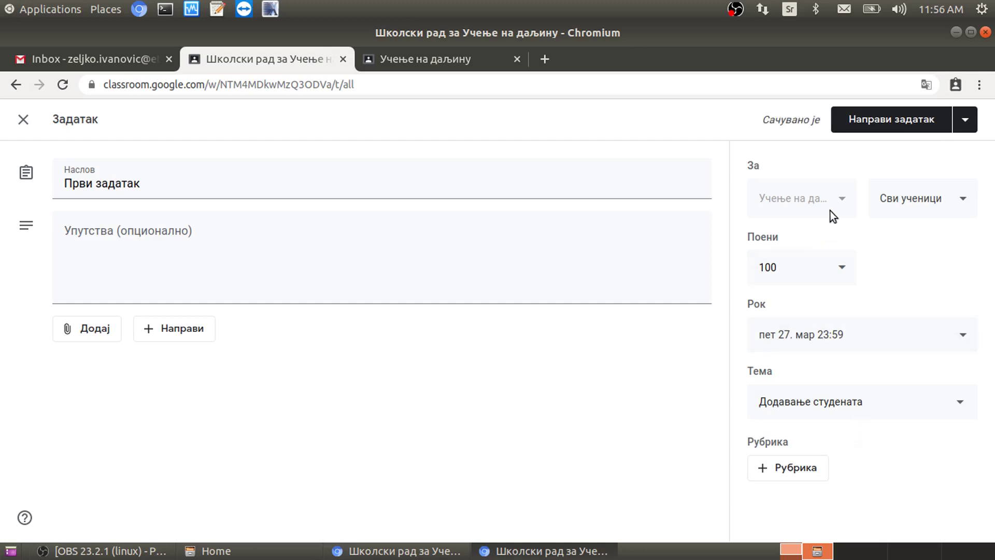
pyautogui.click(871, 123)
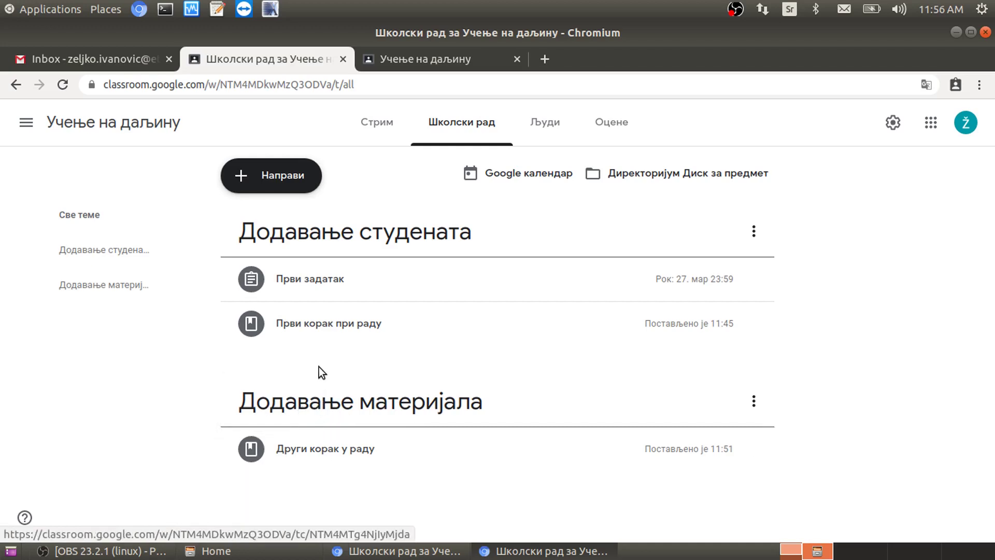
# Step: Start another classwork assignment titled "Други задатак"
pyautogui.click(285, 186)
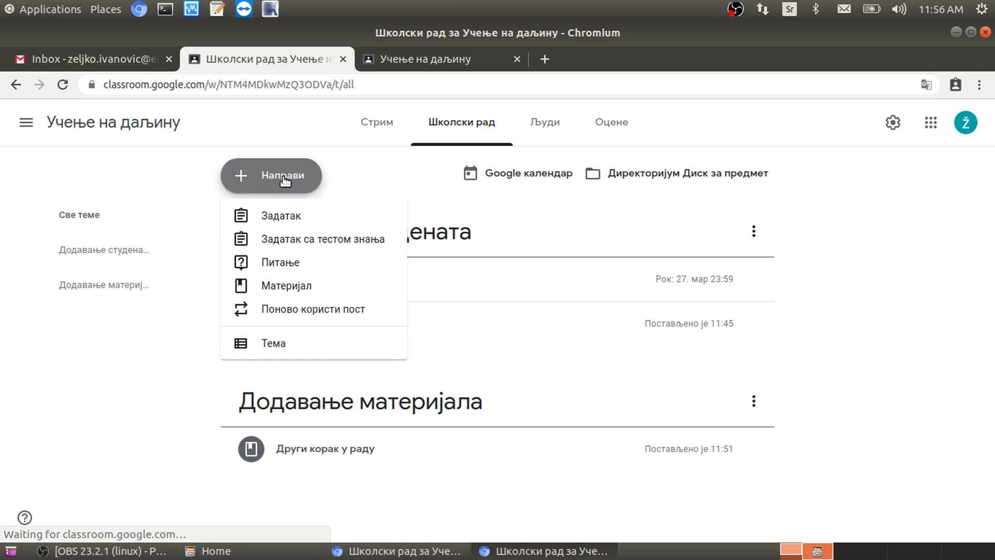
pyautogui.click(274, 224)
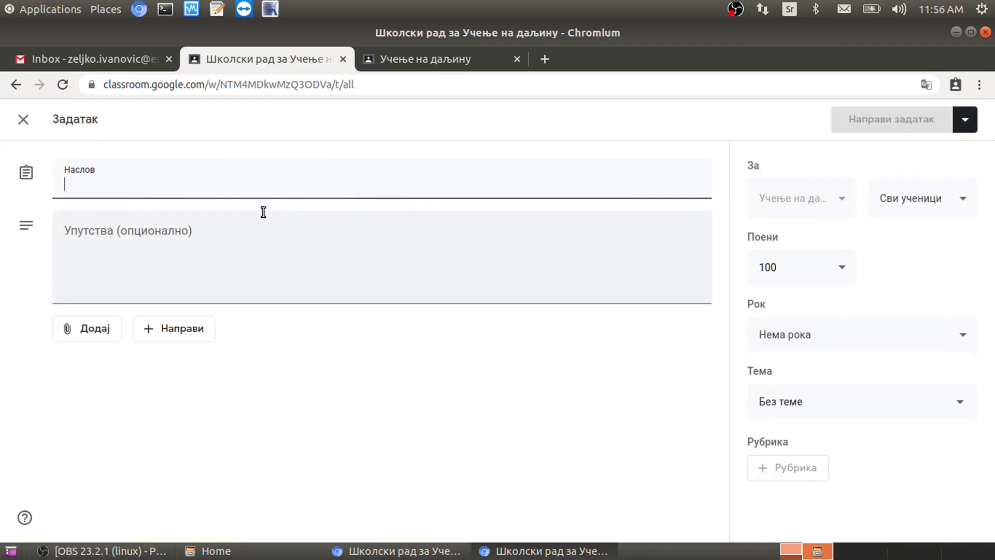
pyautogui.write('Други задата')
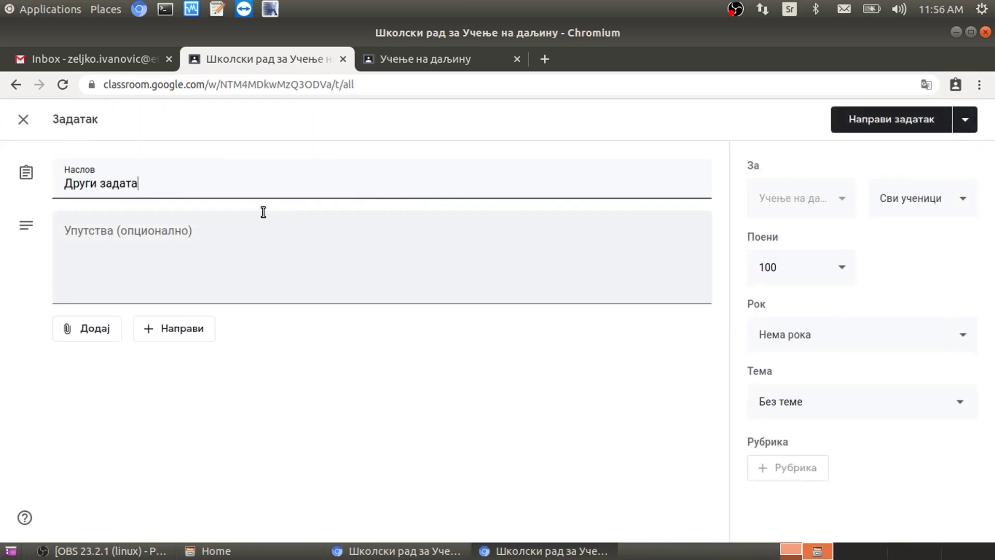
pyautogui.write('к')
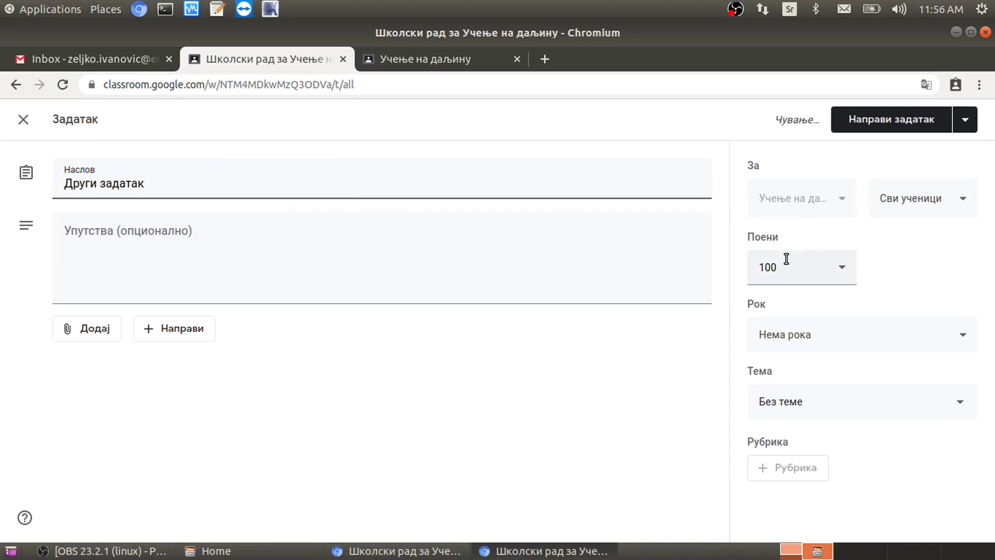
# Step: Set the due date of "Други задатак" to 03.04.2020. at 23:59
pyautogui.click(787, 259)
pyautogui.click(850, 337)
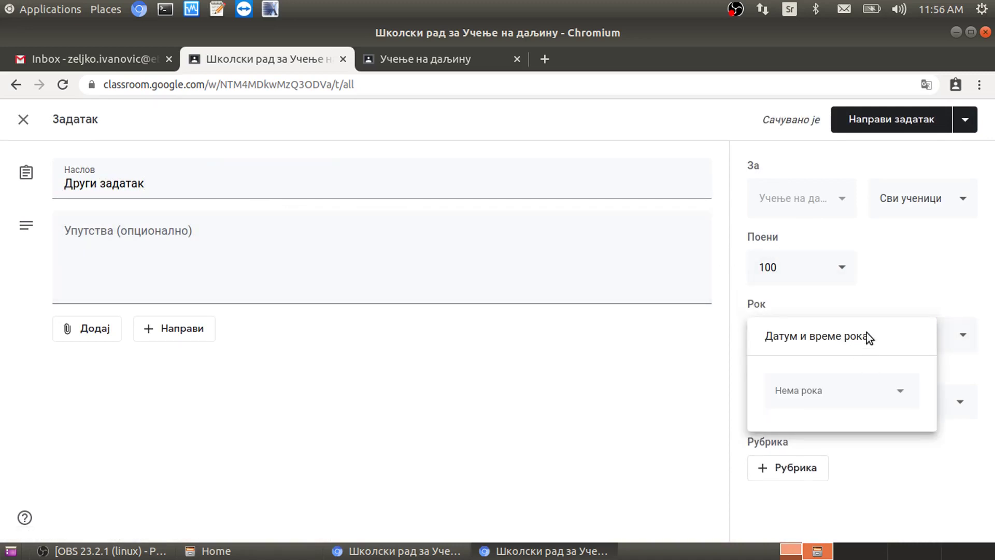
pyautogui.click(866, 399)
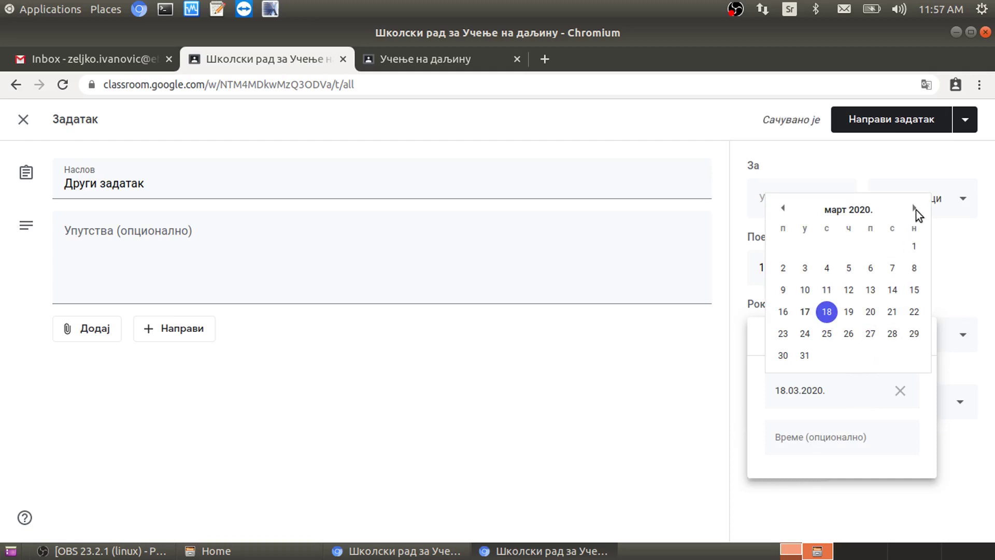
pyautogui.click(915, 209)
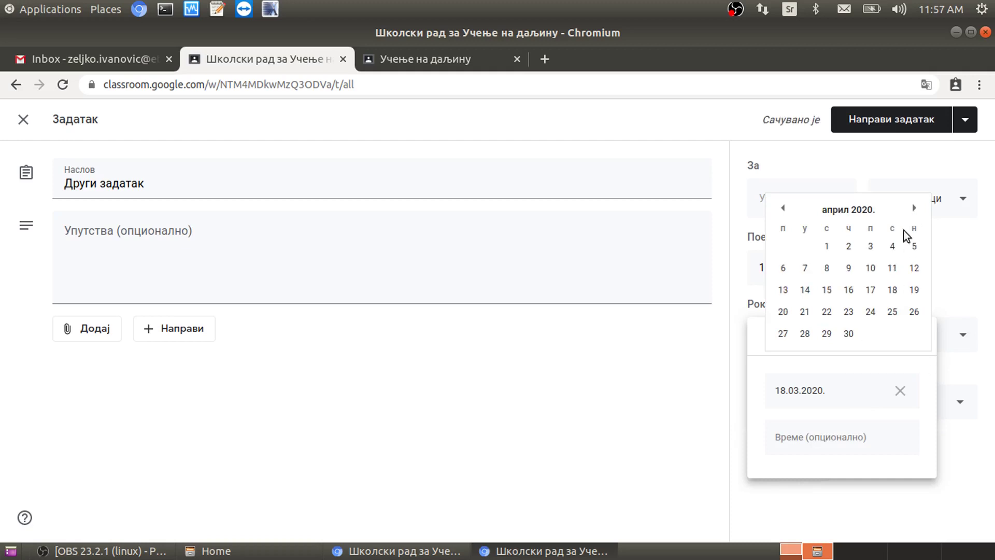
pyautogui.click(870, 247)
pyautogui.click(829, 441)
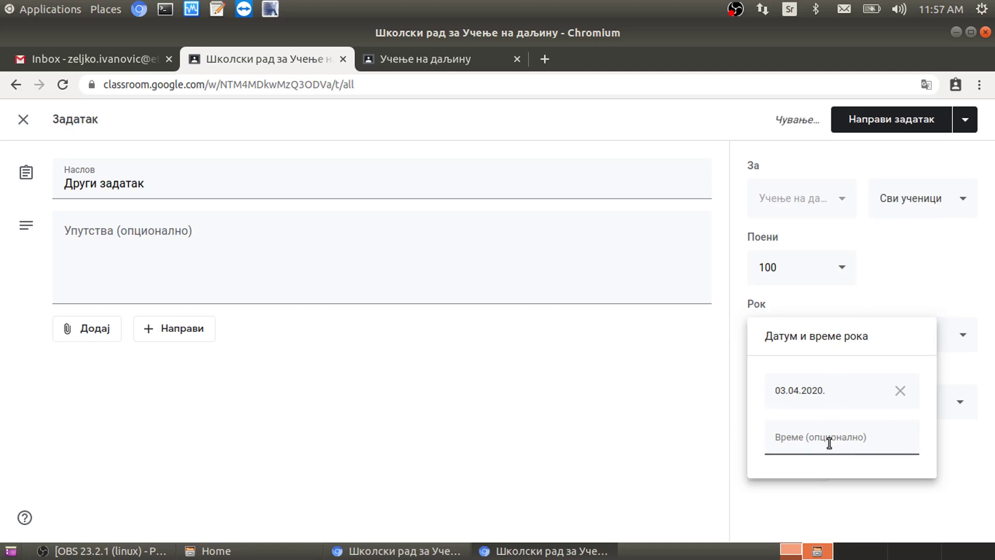
pyautogui.click(896, 254)
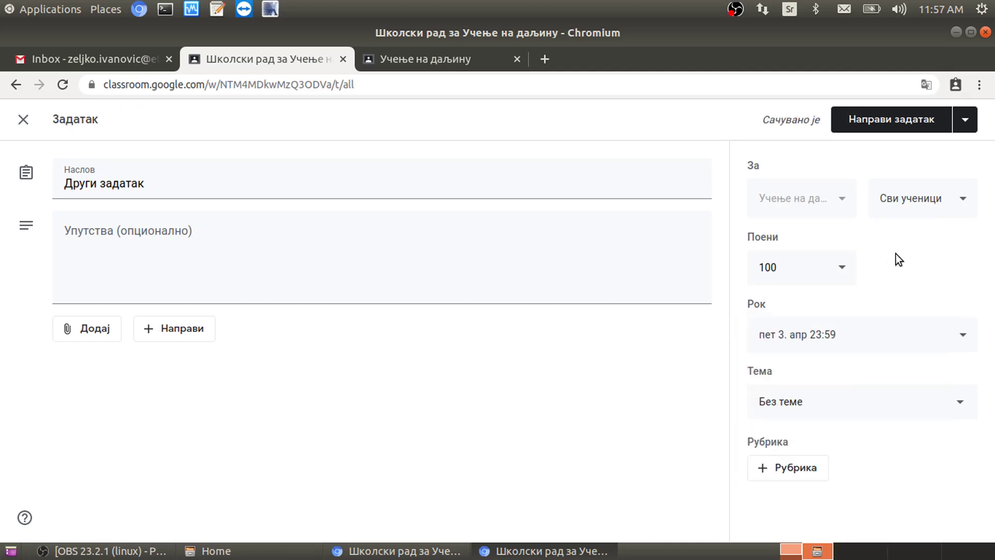
# Step: Assign "Други задатак" to the topic "Додавање материјала" and publish the assignment
pyautogui.click(782, 404)
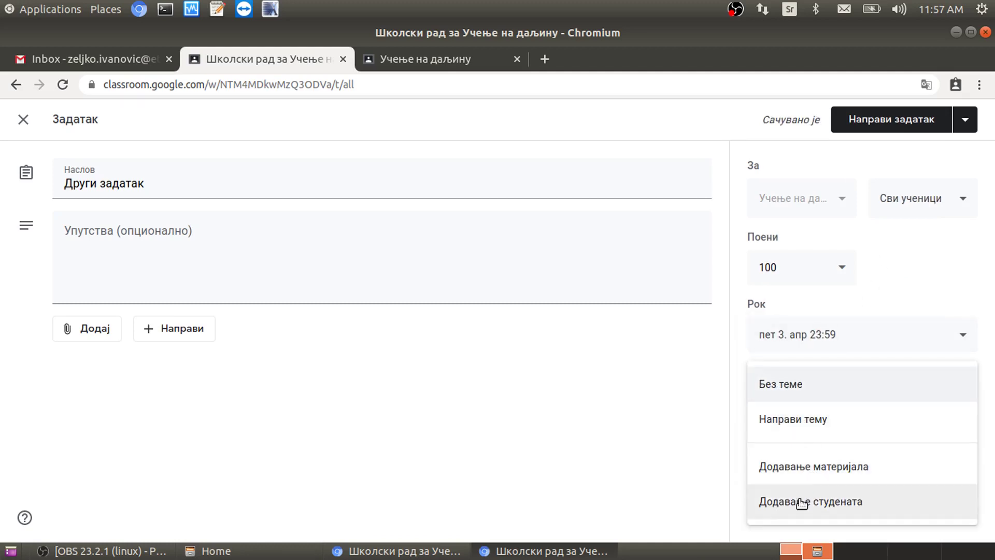
pyautogui.click(812, 469)
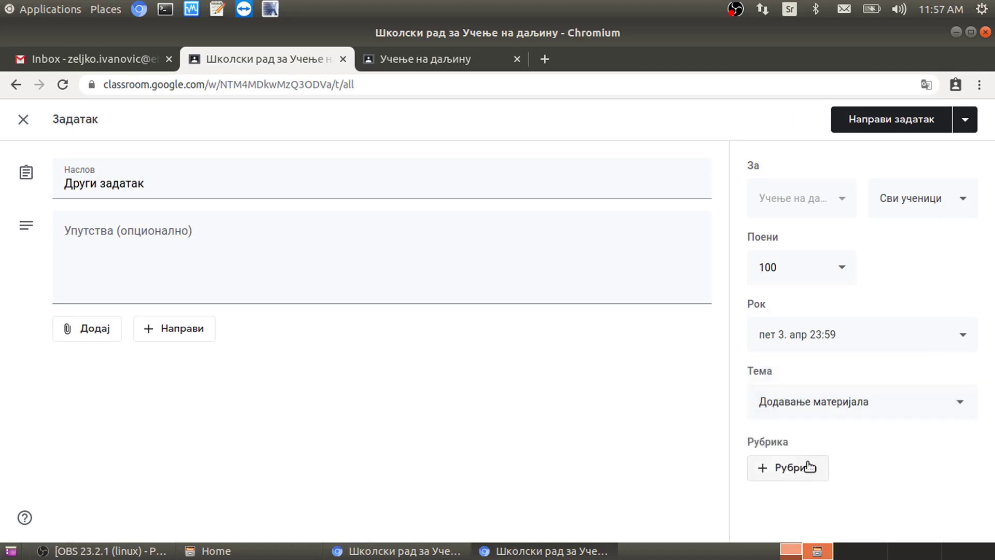
pyautogui.click(879, 118)
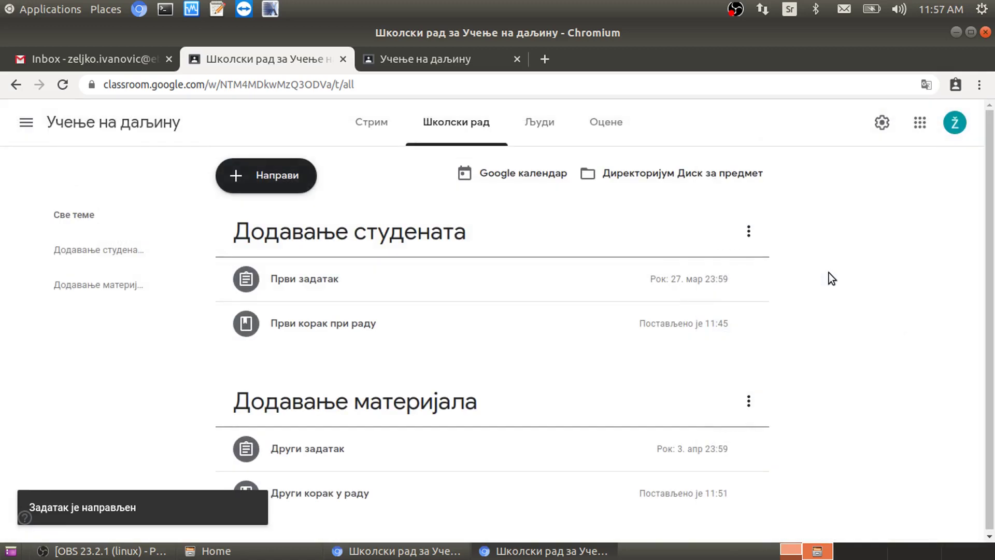
# Step: Expand "Први задатак" and "Други задатак" in the classwork list to check how many students turned in or were assigned each
pyautogui.click(311, 280)
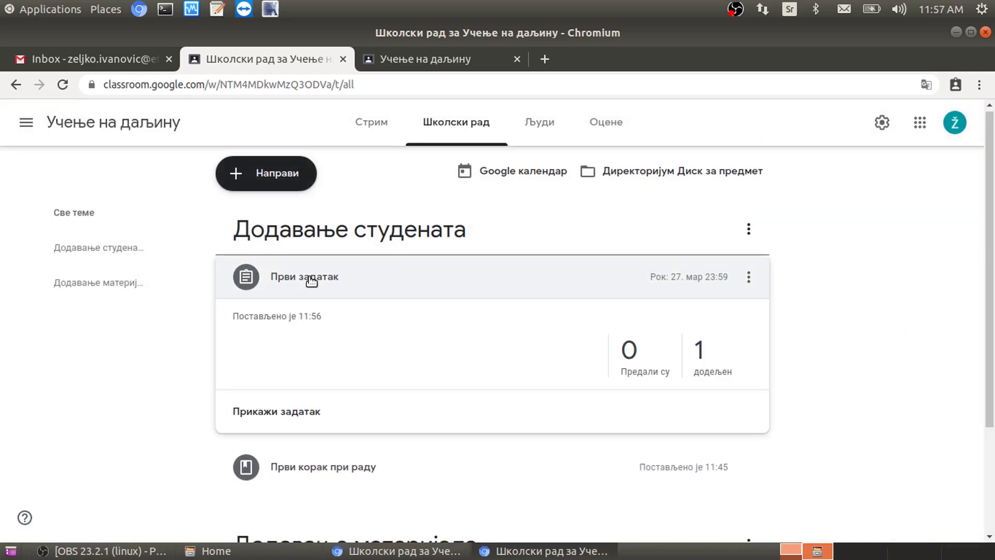
pyautogui.scroll(-1, 319, 279)
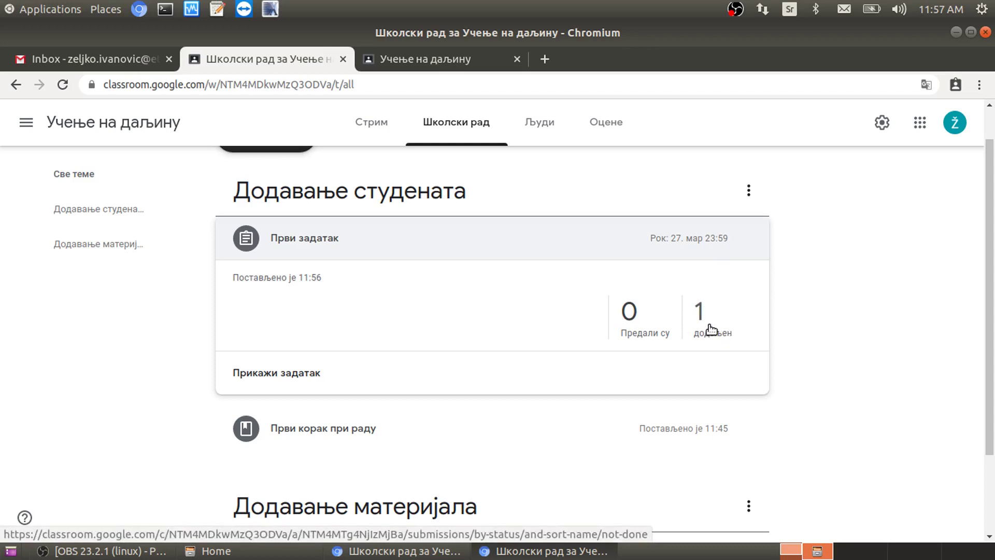
pyautogui.scroll(-3, 711, 329)
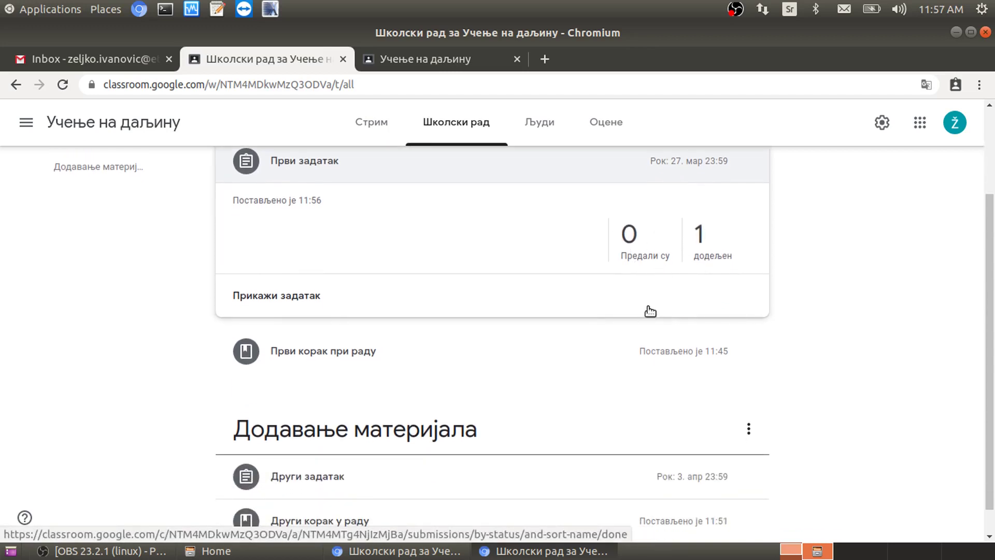
pyautogui.click(333, 459)
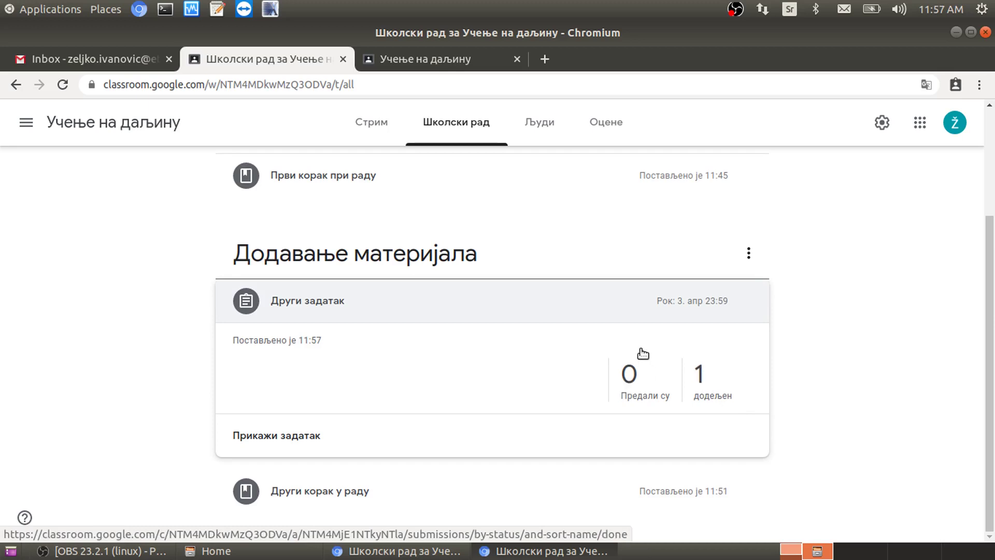
pyautogui.scroll(3, 635, 381)
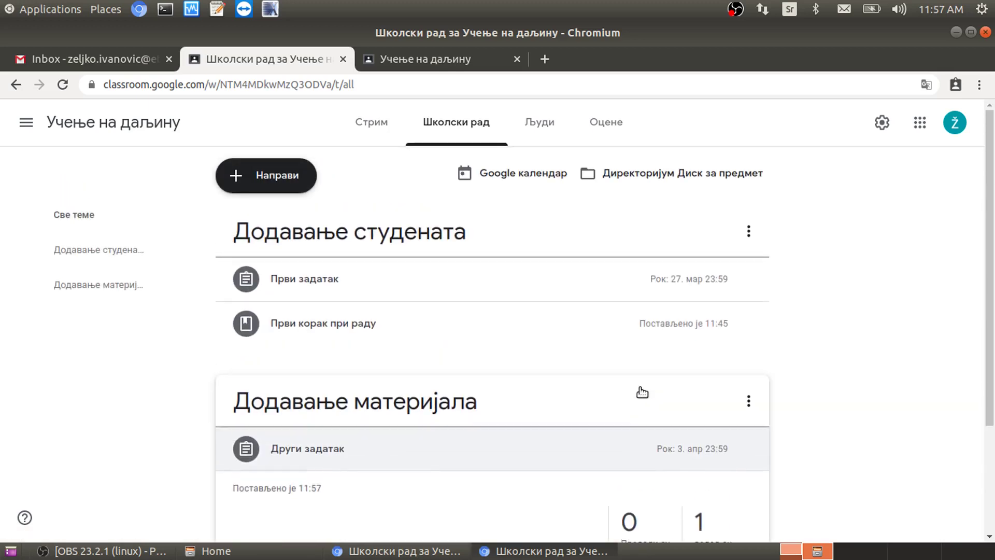
pyautogui.scroll(-1, 643, 393)
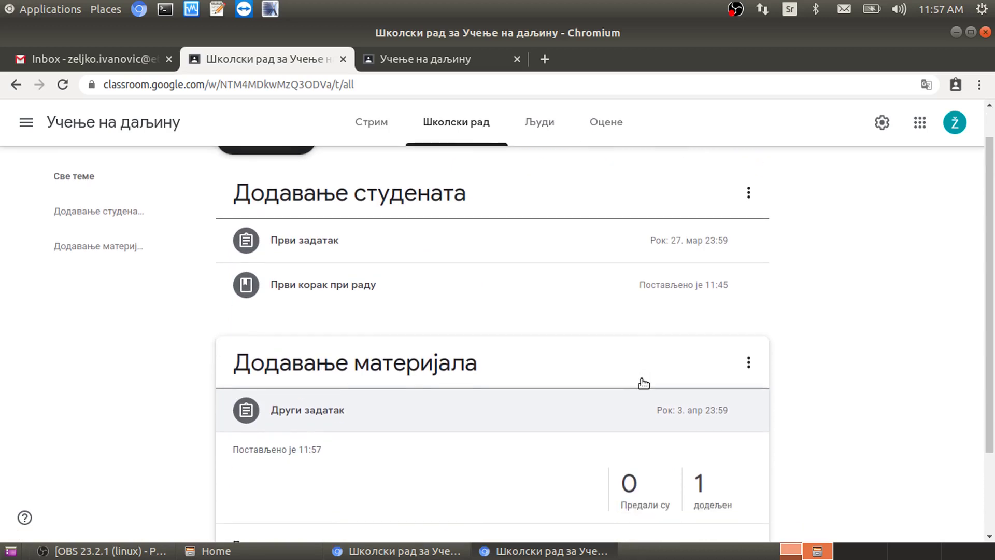
pyautogui.scroll(1, 643, 384)
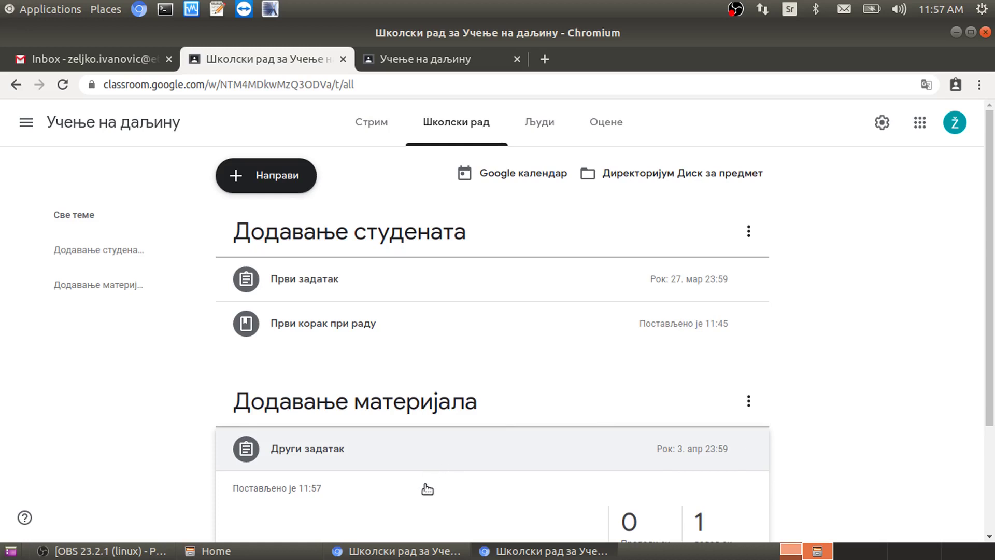
# Step: Switch to the student's window and view the full page of "Први задатак" with its class and private comment fields
pyautogui.click(430, 552)
pyautogui.scroll(2, 464, 436)
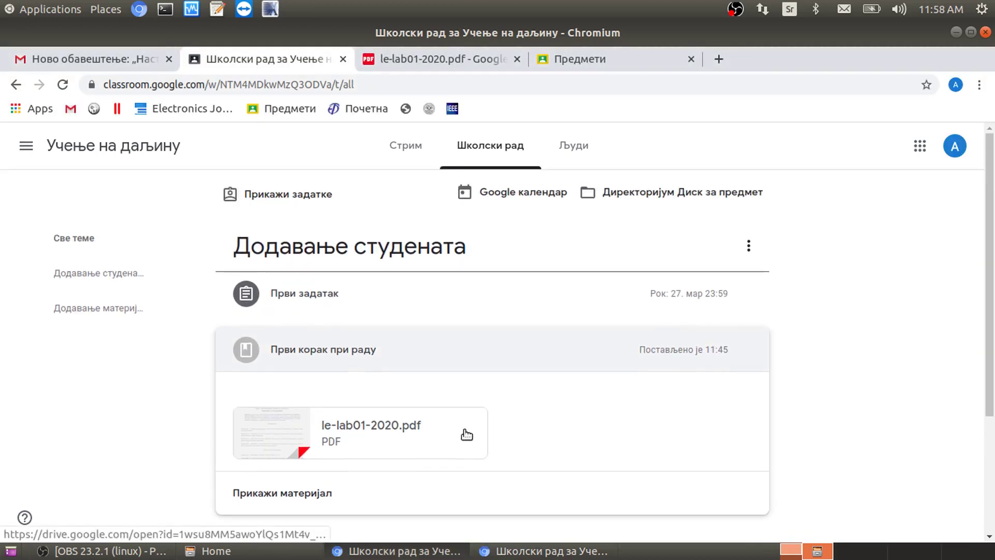
pyautogui.click(315, 295)
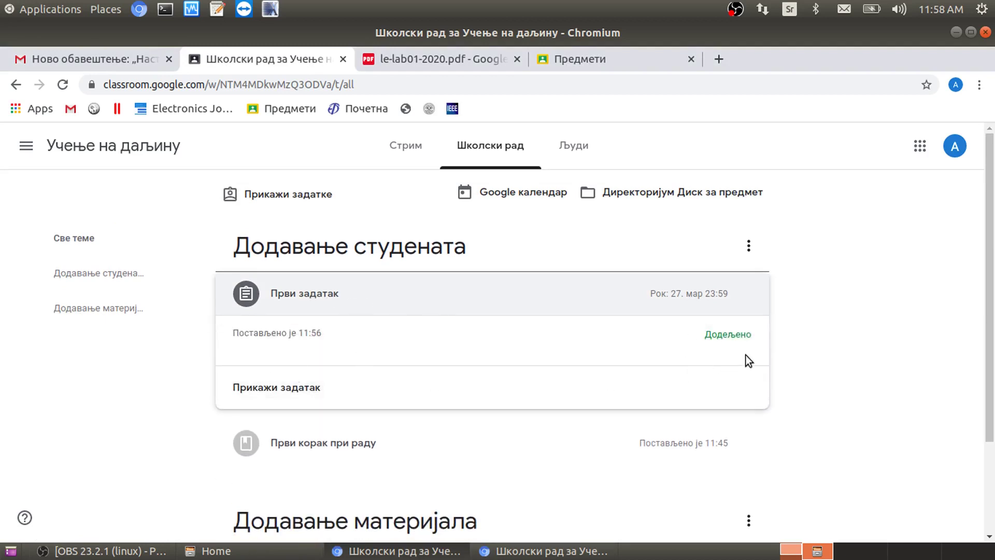
pyautogui.click(270, 392)
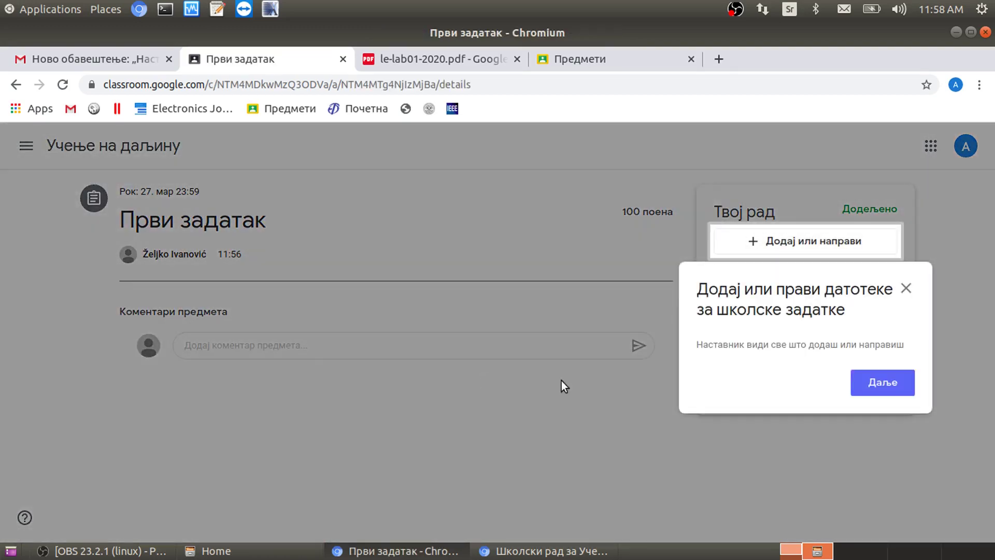
pyautogui.click(884, 386)
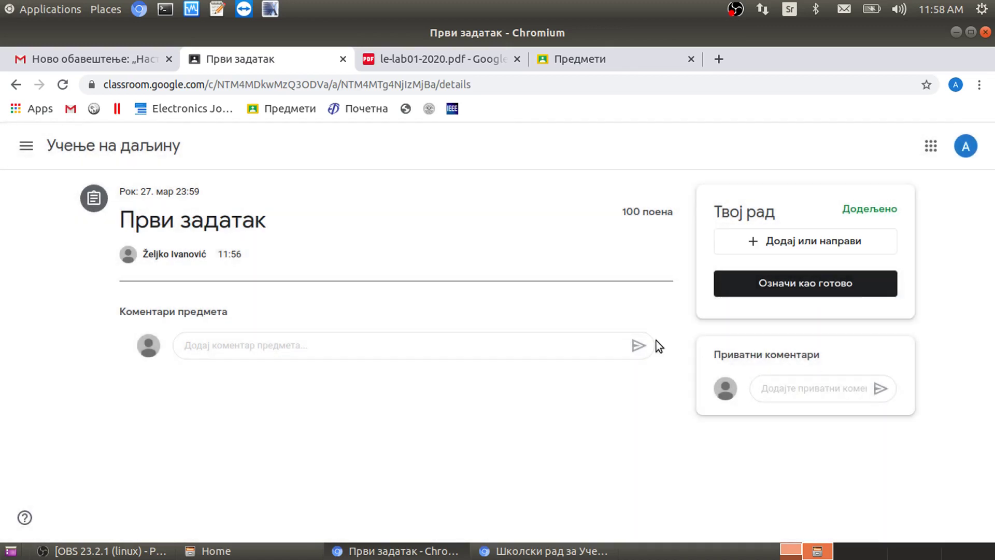
pyautogui.click(221, 340)
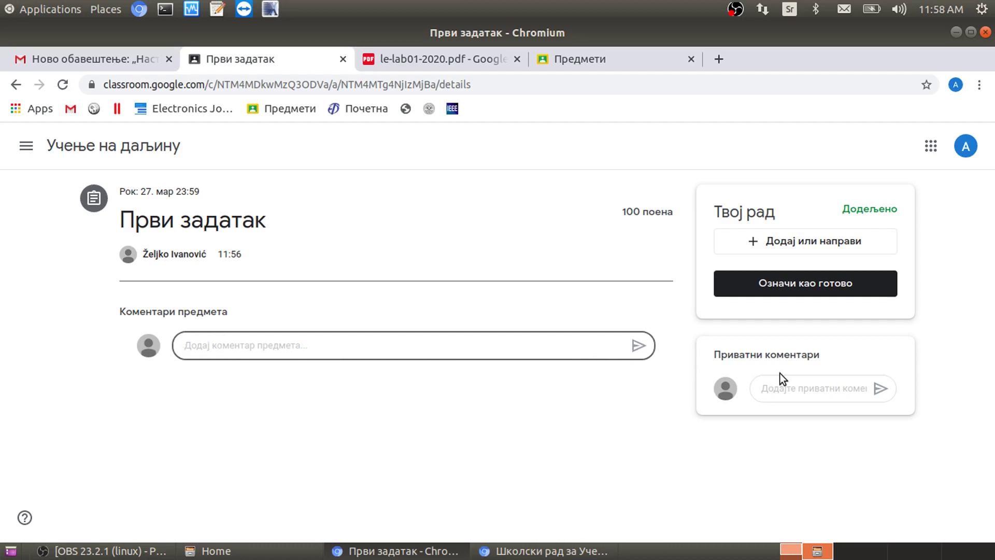
pyautogui.click(793, 387)
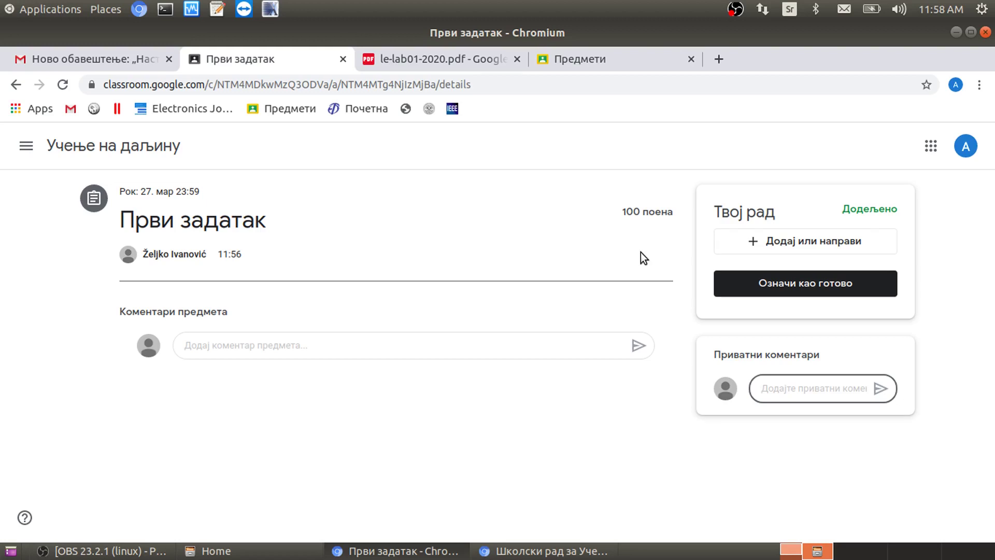
# Step: Upload the file le-lab09-2020.pdf from the device as the student's work for "Први задатак" and dismiss the submission hint
pyautogui.click(797, 250)
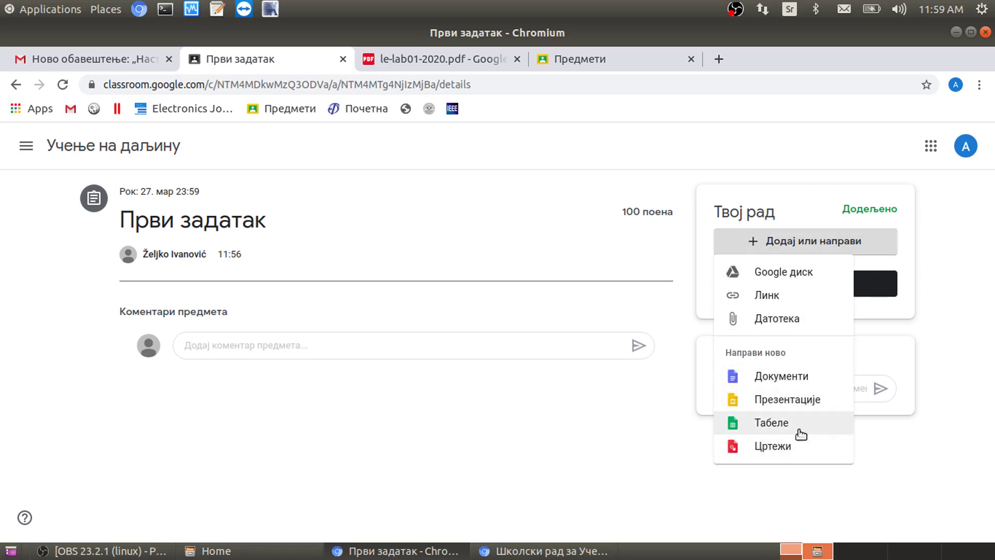
pyautogui.click(765, 319)
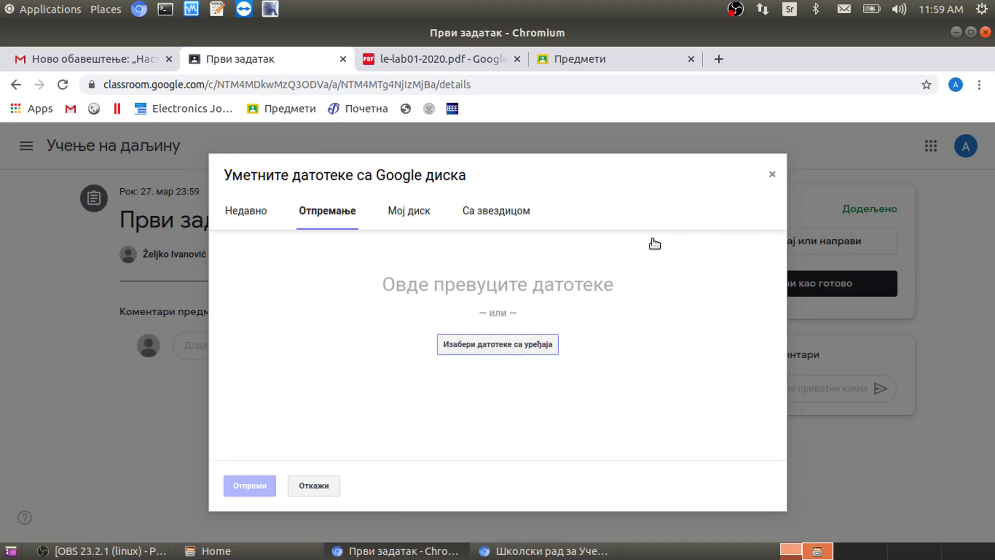
pyautogui.click(492, 345)
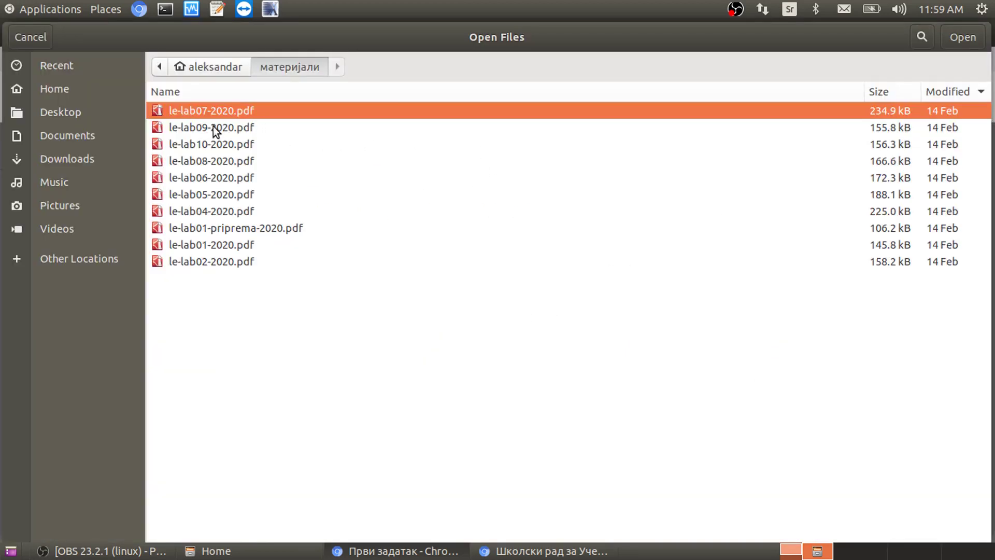
pyautogui.click(213, 127)
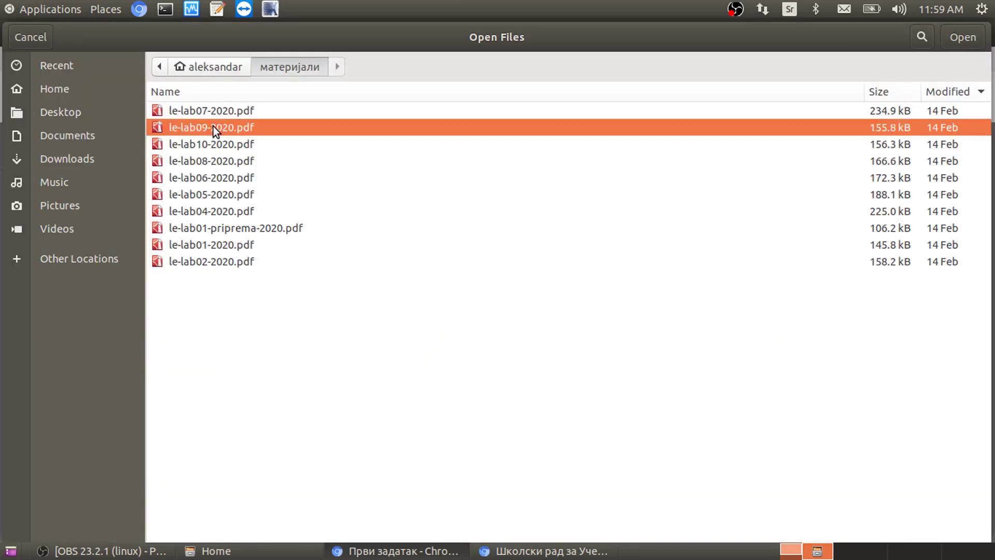
pyautogui.click(956, 38)
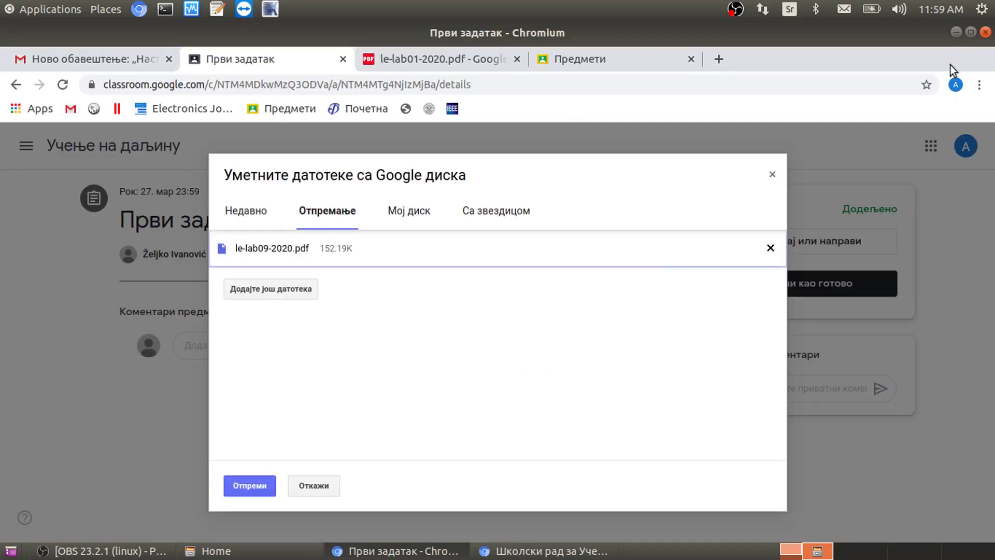
pyautogui.click(238, 491)
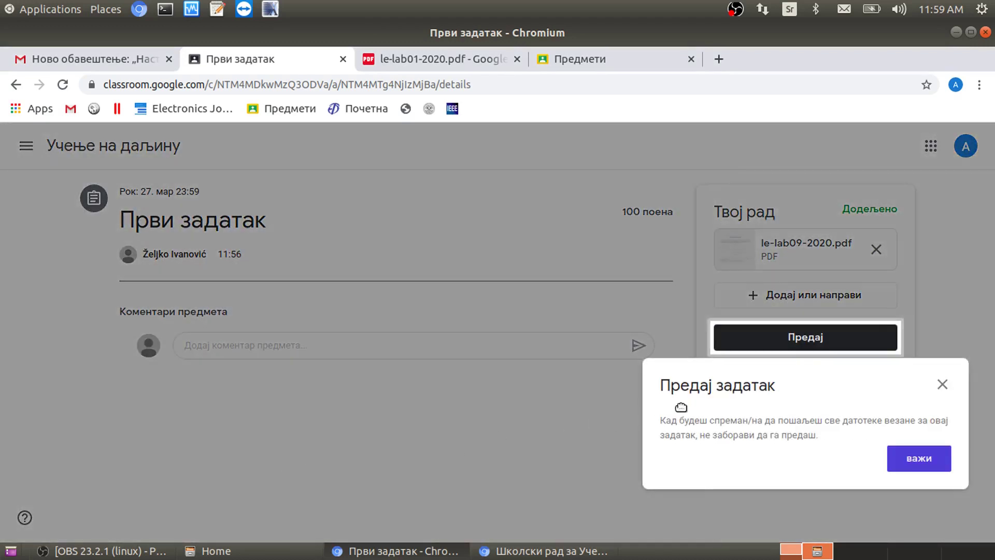
pyautogui.click(912, 459)
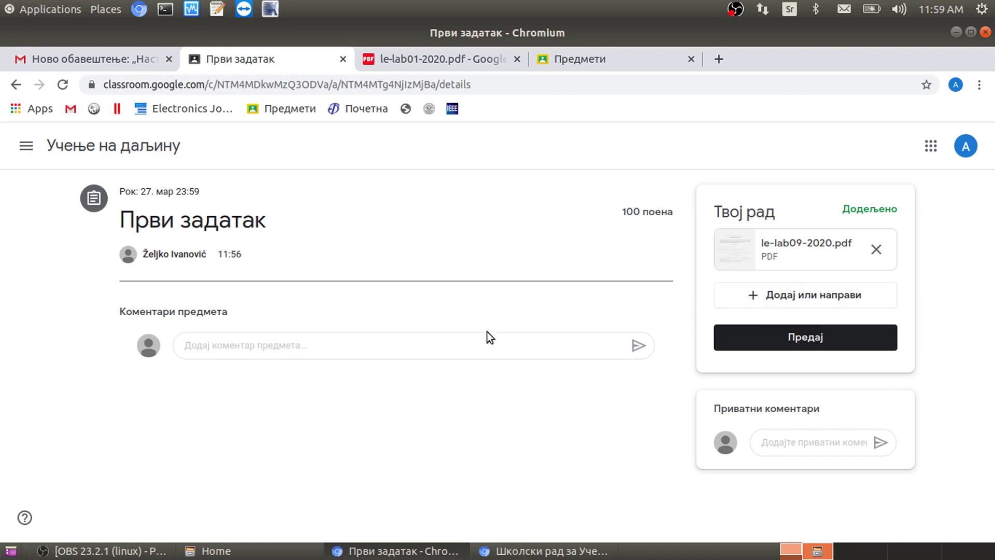
# Step: Turn in the attached le-lab09-2020.pdf for "Први задатак" and confirm the submission
pyautogui.click(794, 343)
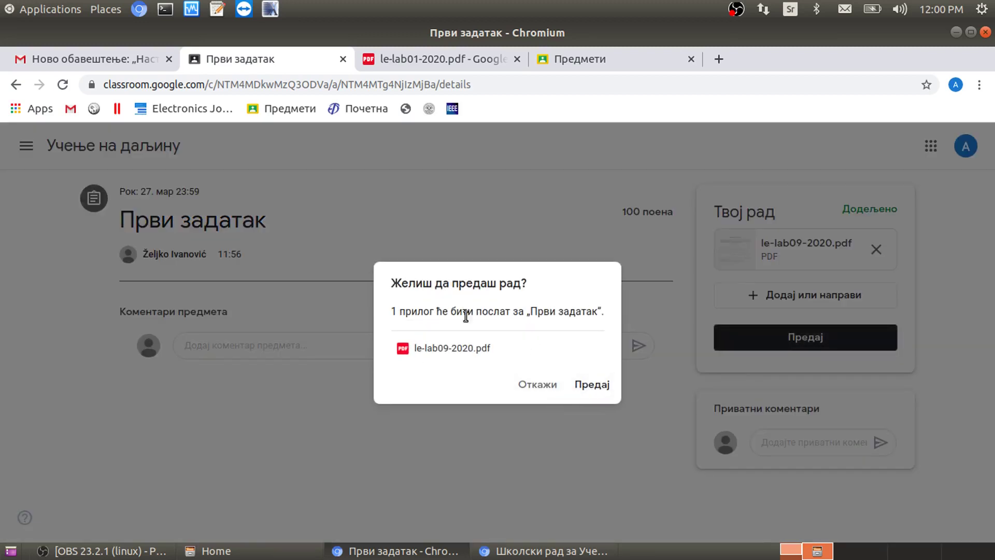
pyautogui.click(593, 386)
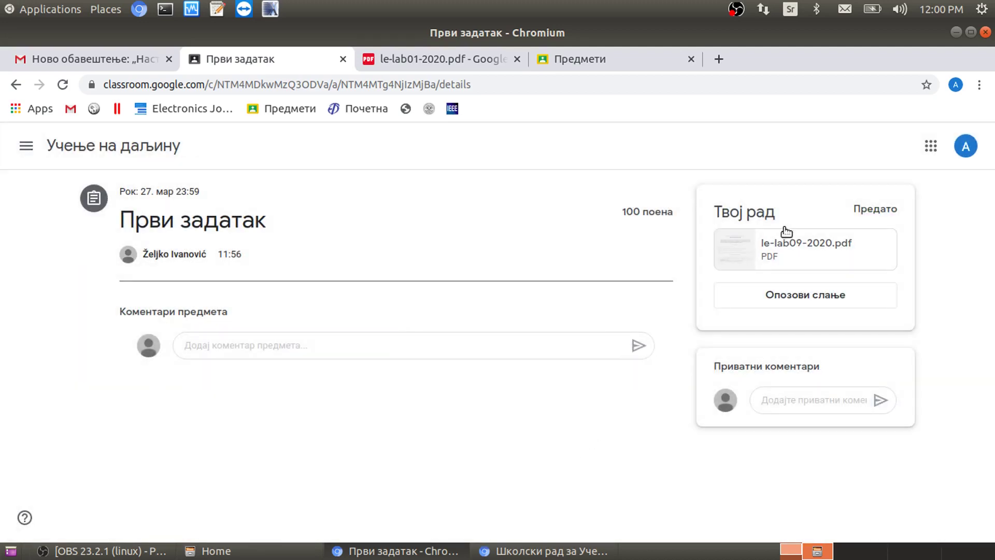
pyautogui.doubleClick(876, 208)
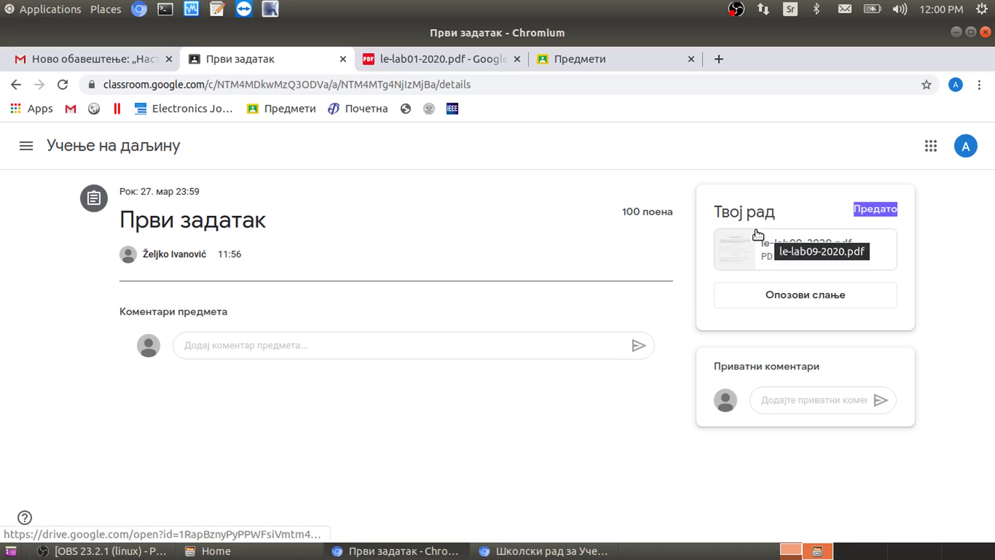
# Step: Return to the course's classwork list and check the student's submission status for "Први задатак"
pyautogui.click(114, 147)
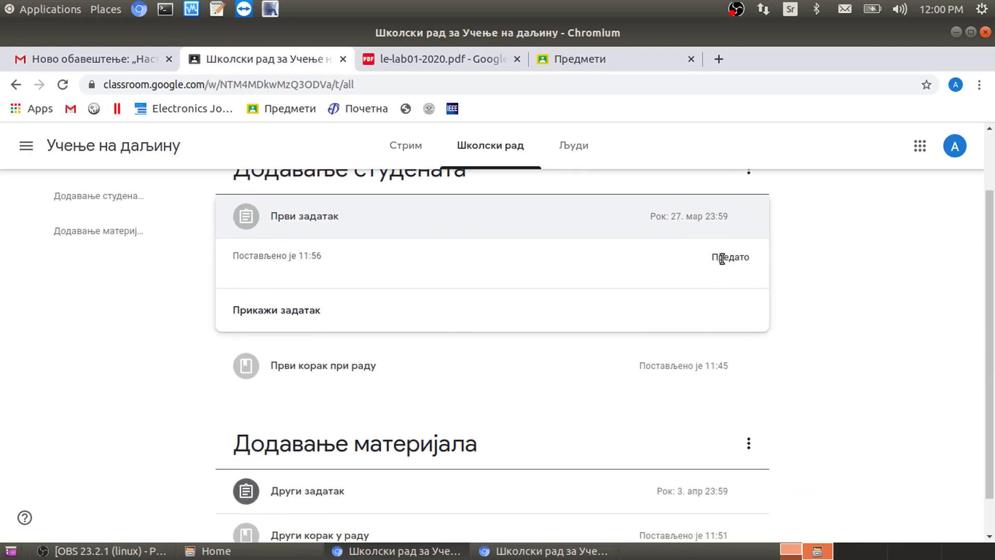
pyautogui.doubleClick(736, 257)
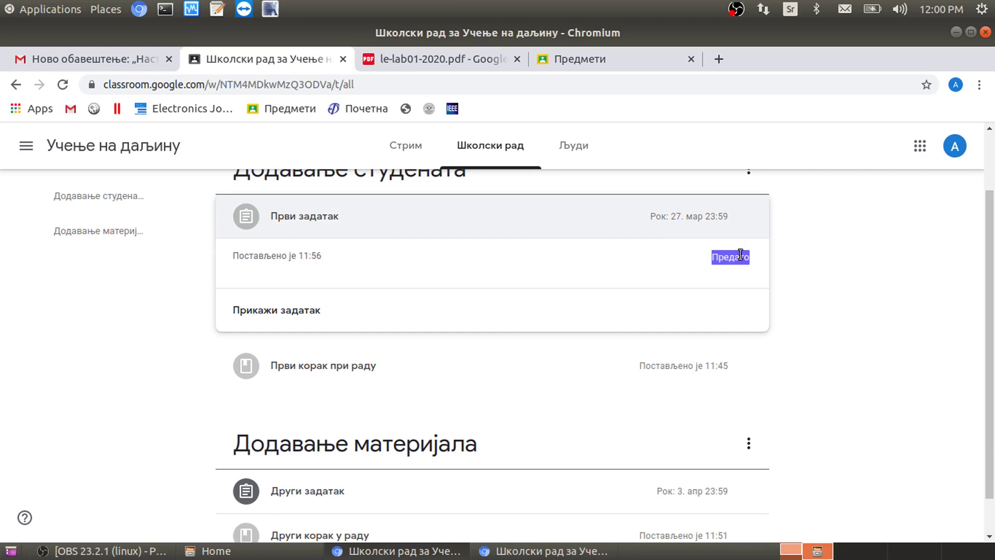
pyautogui.scroll(-2, 736, 259)
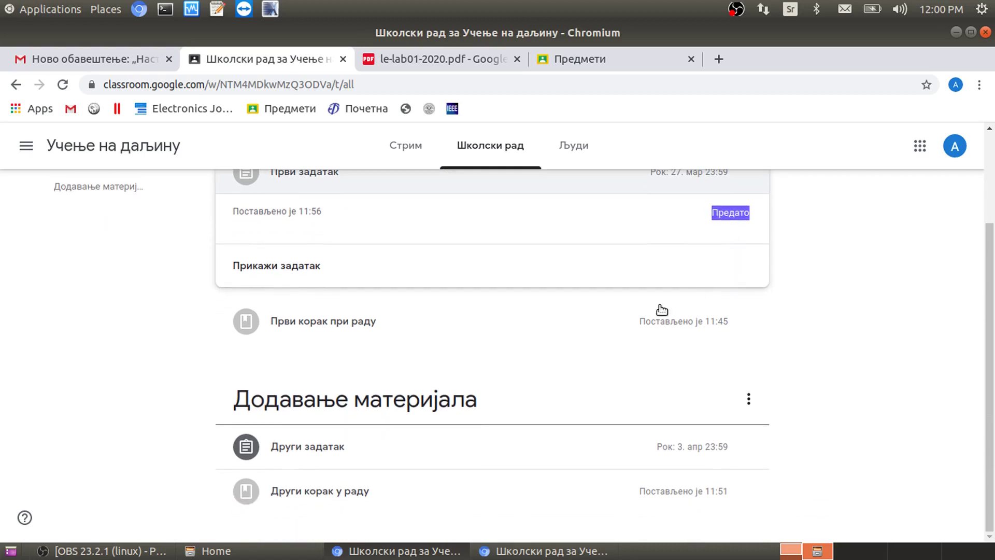
# Step: Open the full page of "Други задатак" as the student and dismiss the private comments hint
pyautogui.click(306, 458)
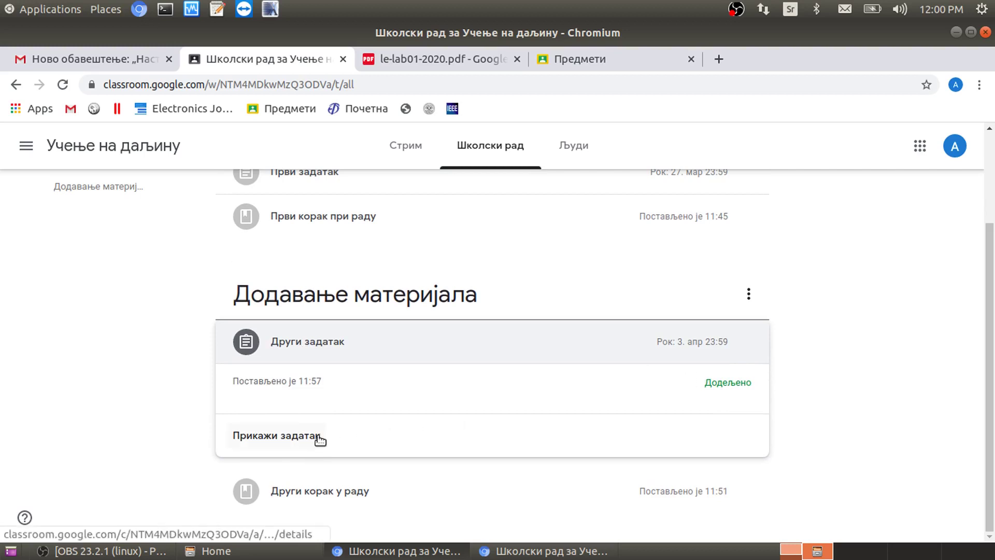
pyautogui.click(293, 441)
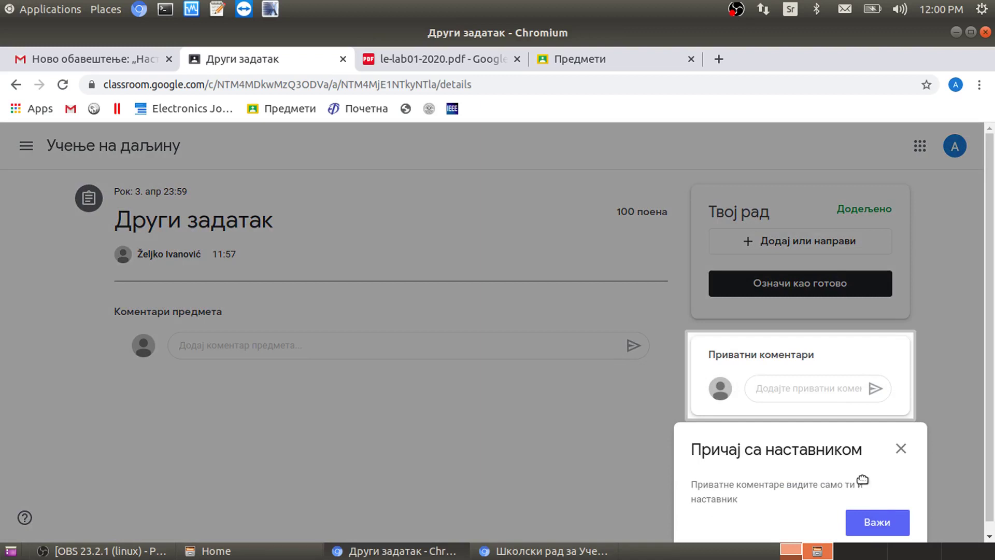
pyautogui.click(882, 522)
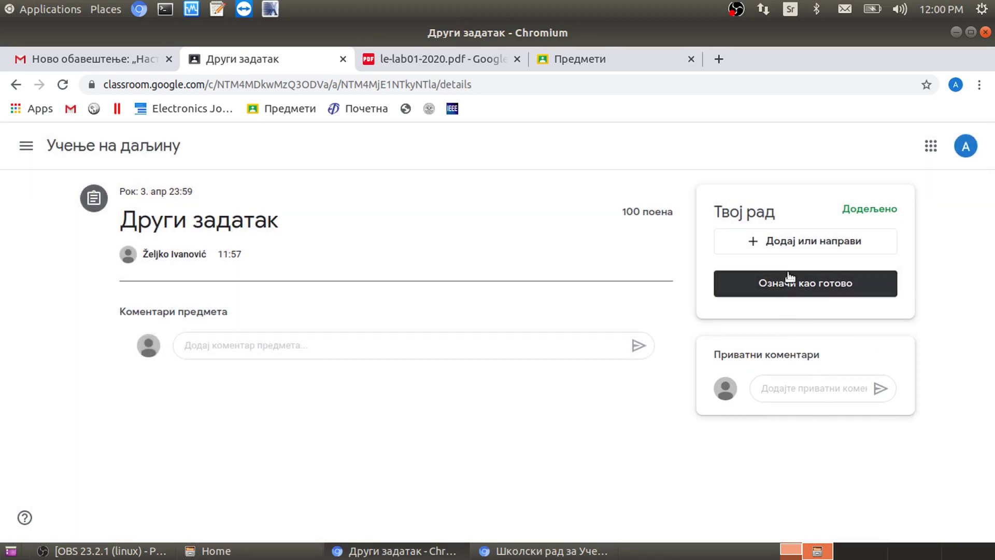
# Step: Upload le-lab06-2020.pdf from the device as the student's work for "Други задатак" and turn it in
pyautogui.click(788, 241)
pyautogui.click(775, 321)
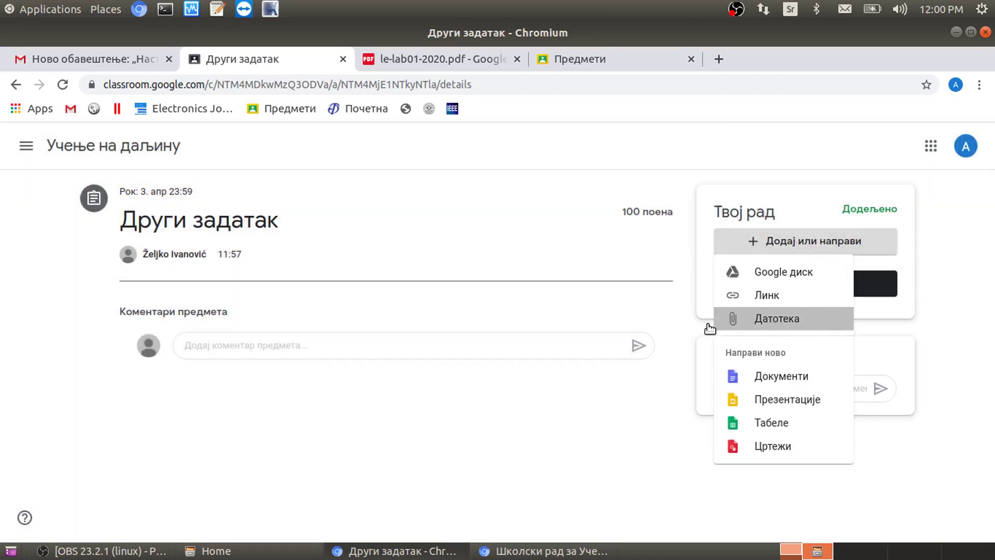
pyautogui.click(465, 346)
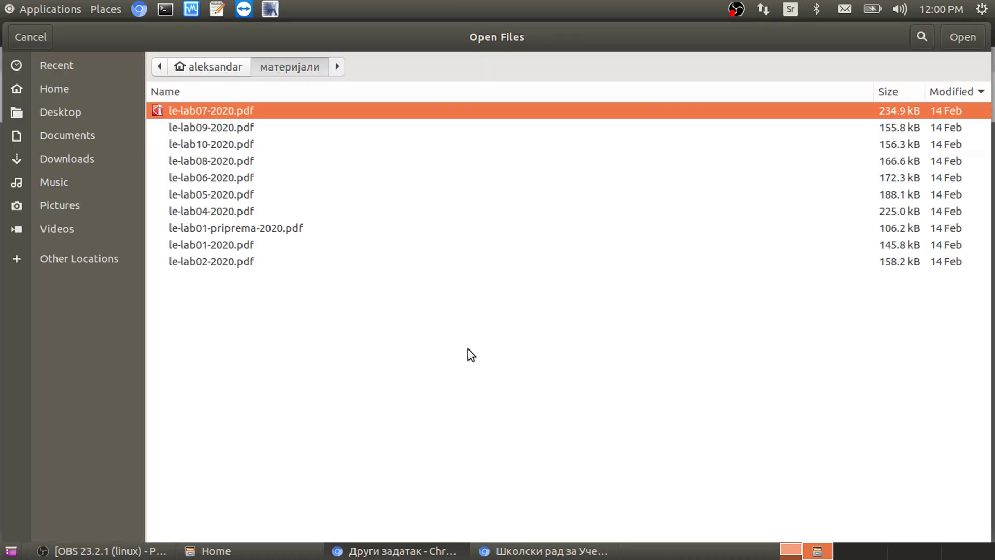
pyautogui.doubleClick(227, 176)
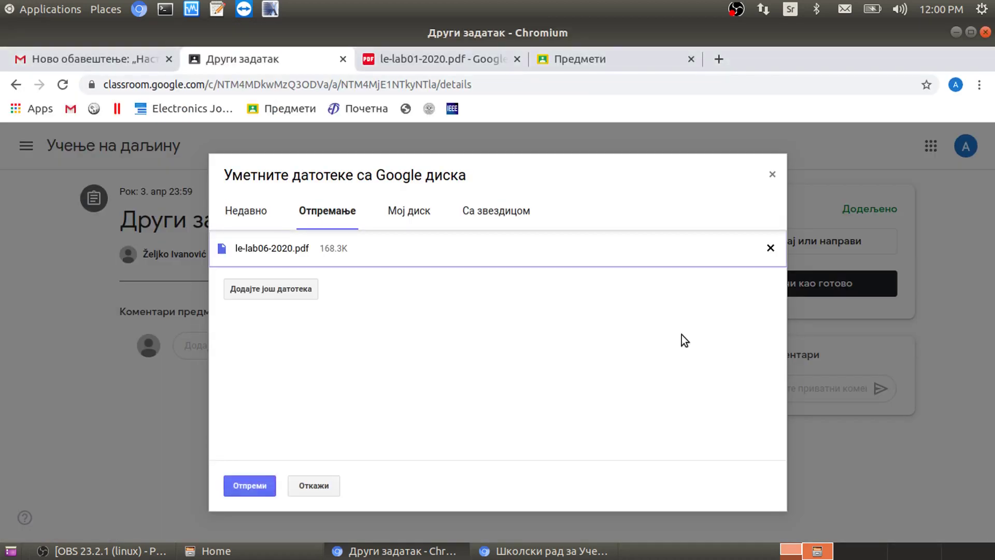
pyautogui.click(250, 484)
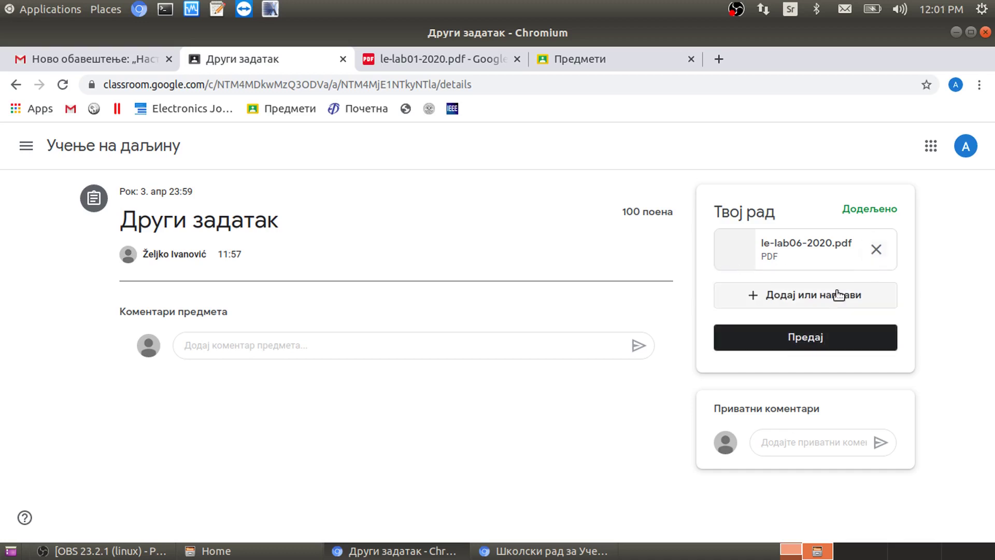
pyautogui.click(804, 338)
pyautogui.click(600, 389)
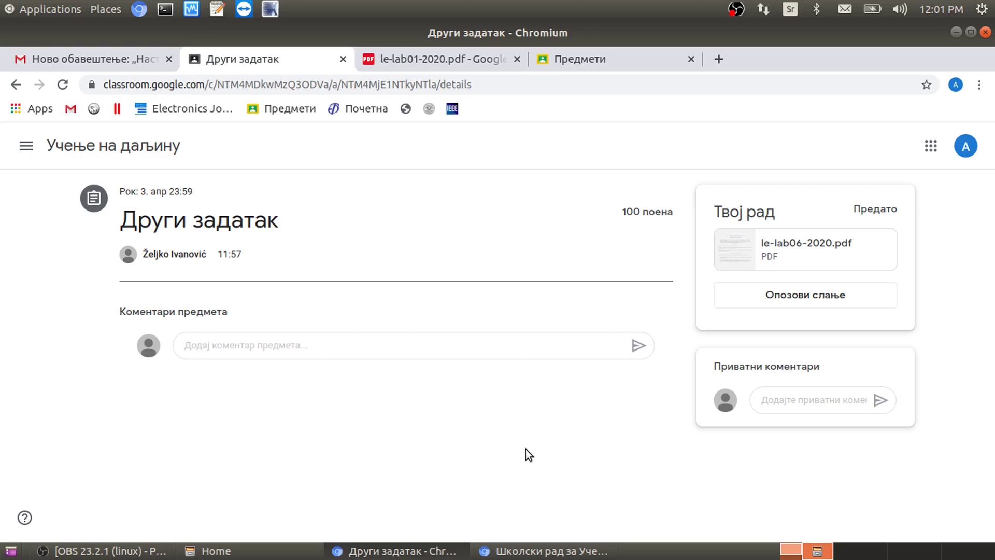
# Step: Switch to the teacher's window and check the turned-in counts of "Први задатак" and "Други задатак" in the classwork list
pyautogui.click(519, 554)
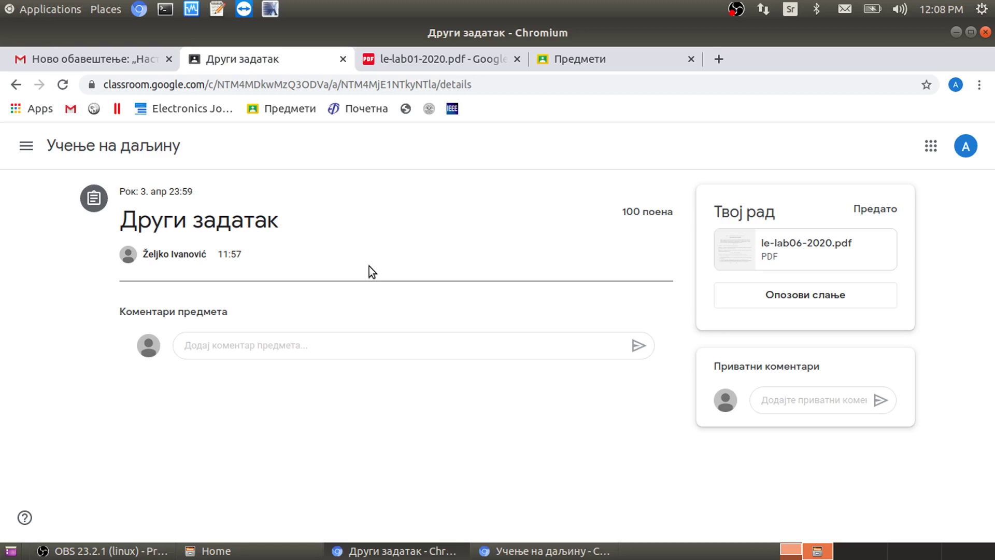
pyautogui.click(550, 552)
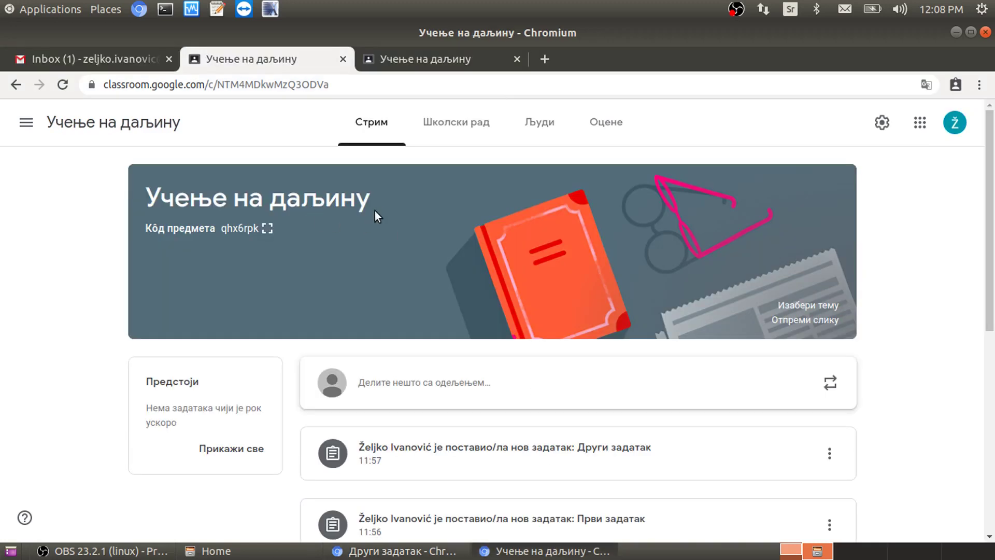
pyautogui.click(450, 126)
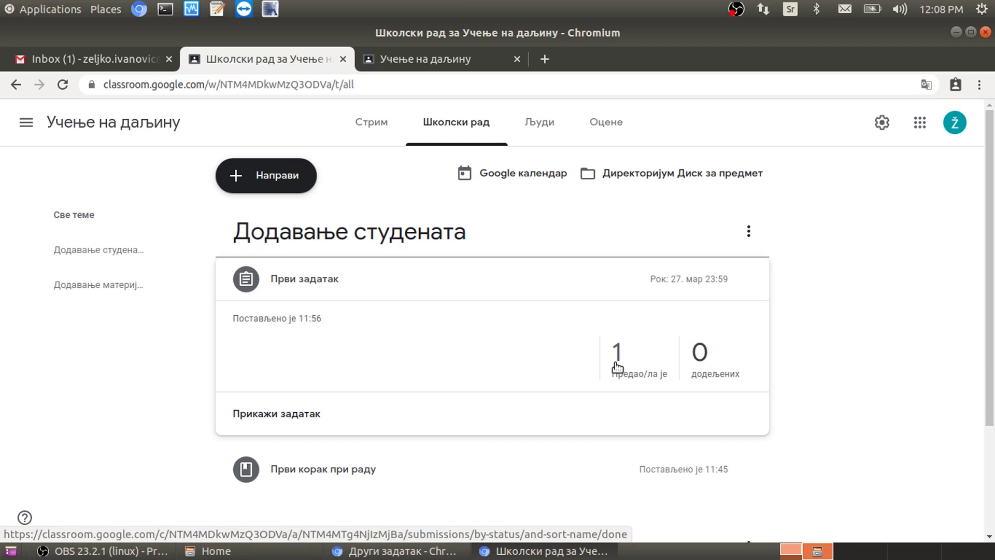
pyautogui.click(317, 461)
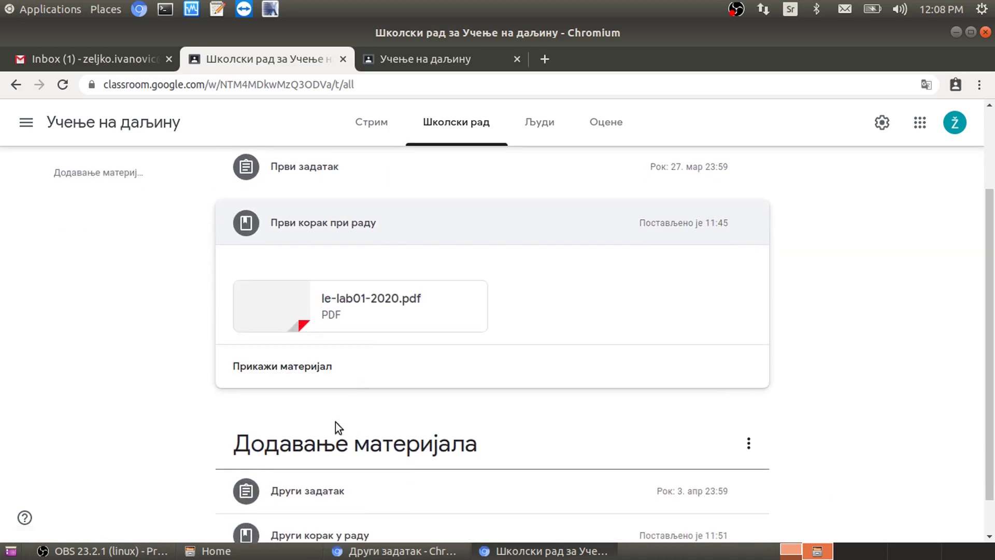
pyautogui.click(318, 506)
pyautogui.scroll(5, 363, 373)
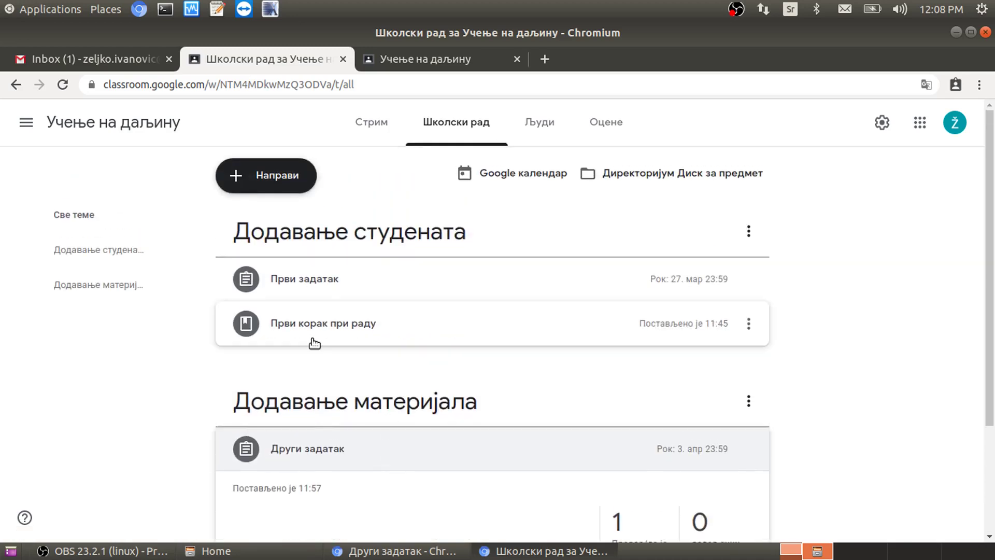
# Step: Open the student's submission for "Први задатак" from the assignment's student work page and look through le-lab09-2020.pdf
pyautogui.click(304, 284)
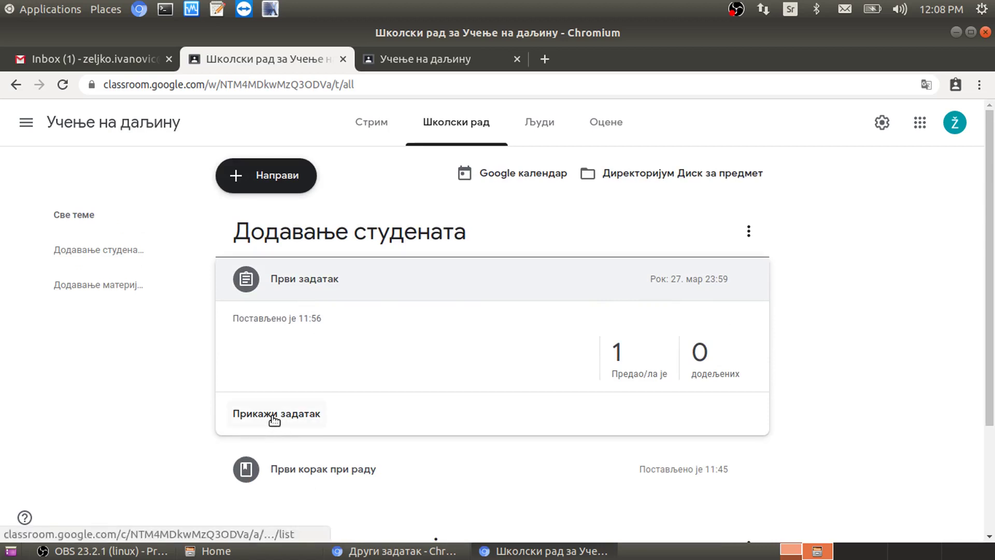
pyautogui.click(241, 415)
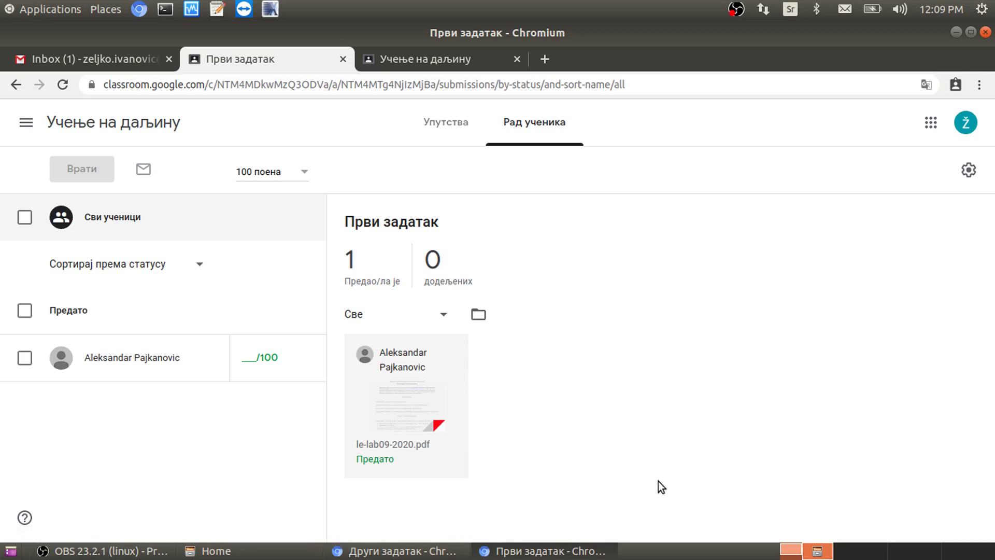
pyautogui.click(413, 400)
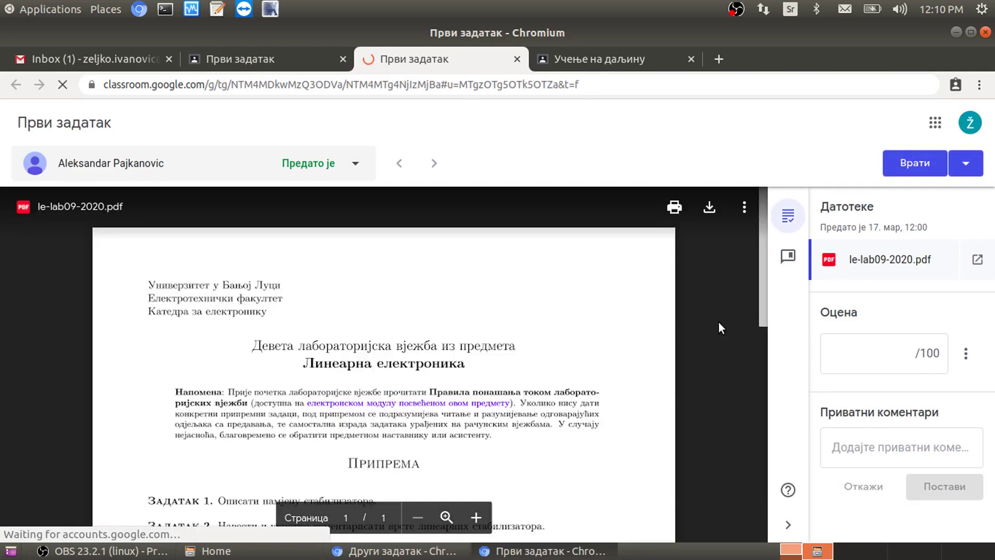
pyautogui.scroll(-2, 573, 305)
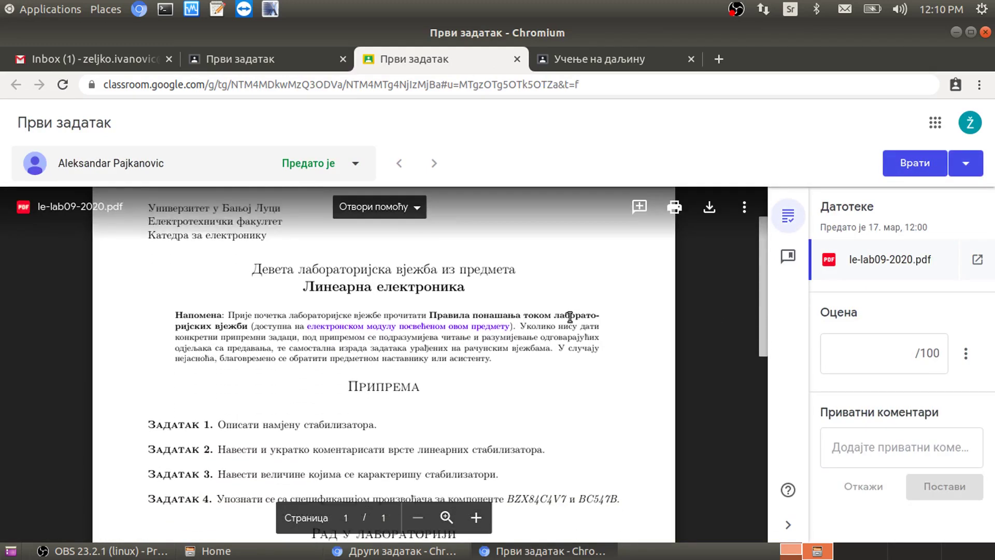
pyautogui.scroll(-5, 570, 317)
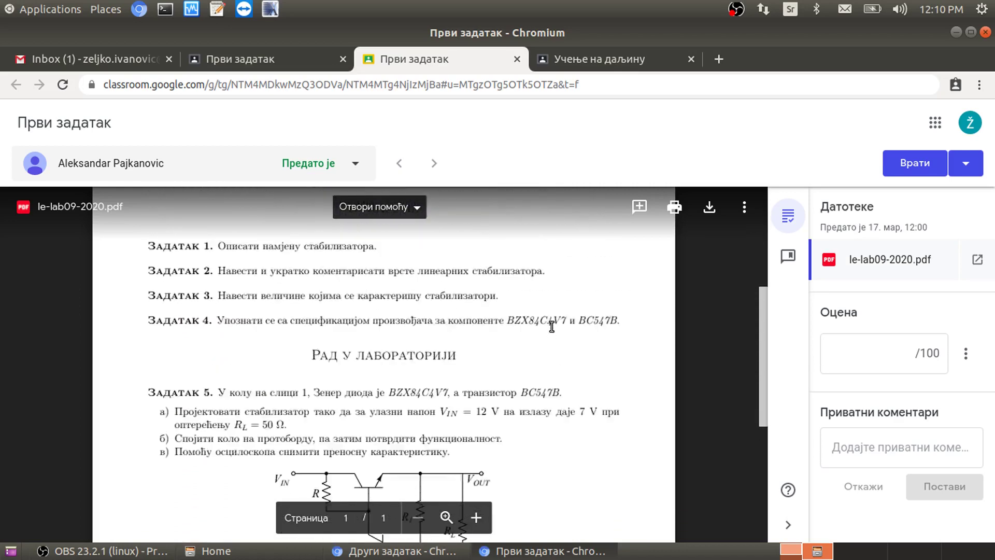
pyautogui.scroll(7, 552, 326)
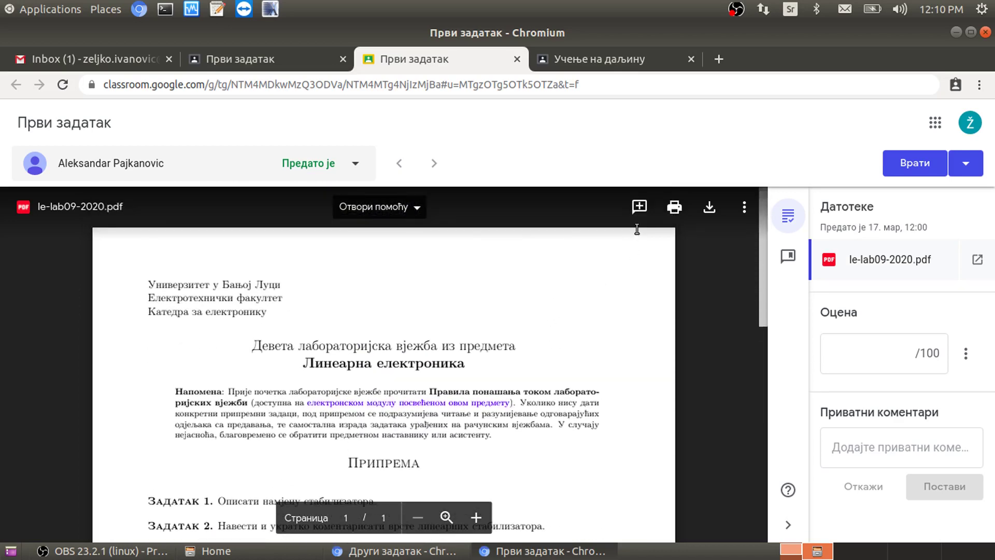
pyautogui.click(744, 206)
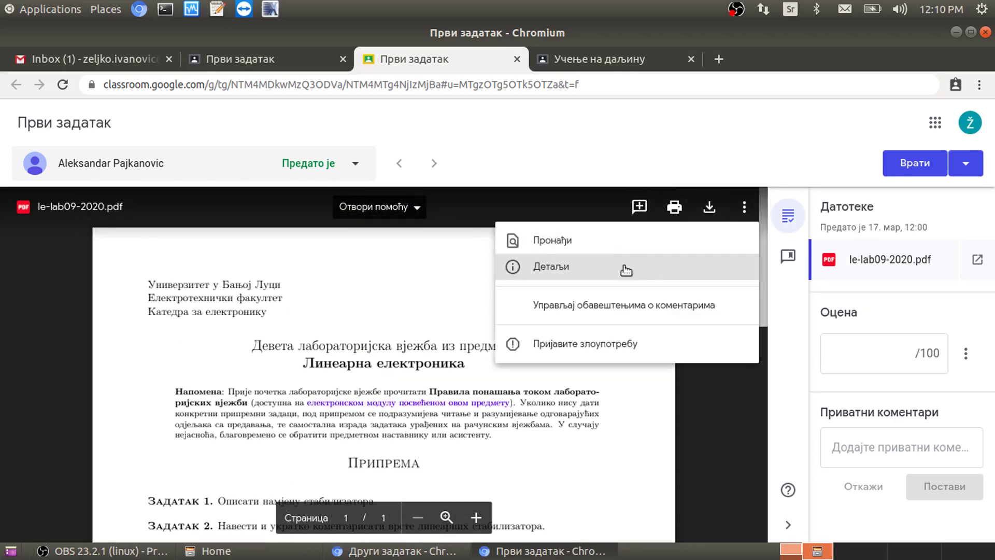
pyautogui.click(461, 264)
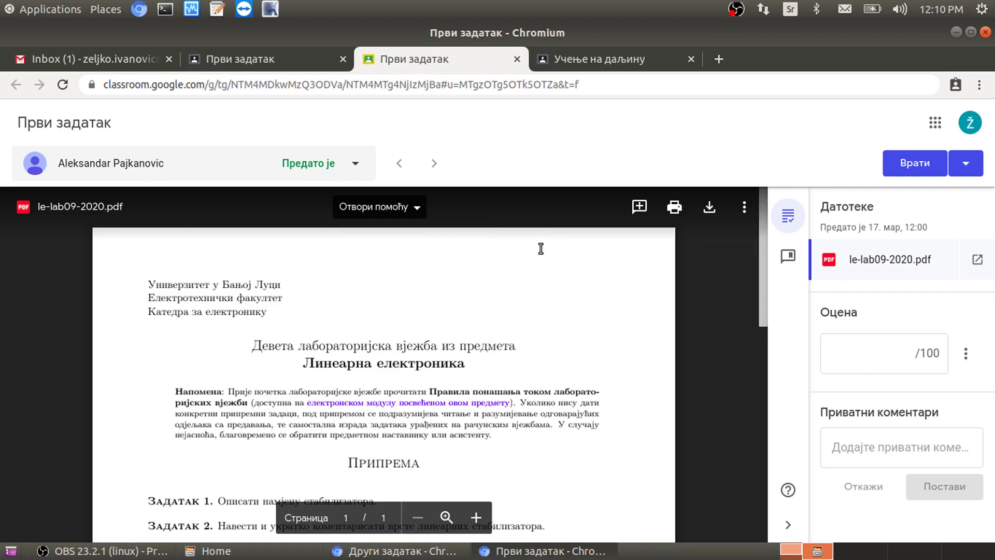
pyautogui.click(745, 207)
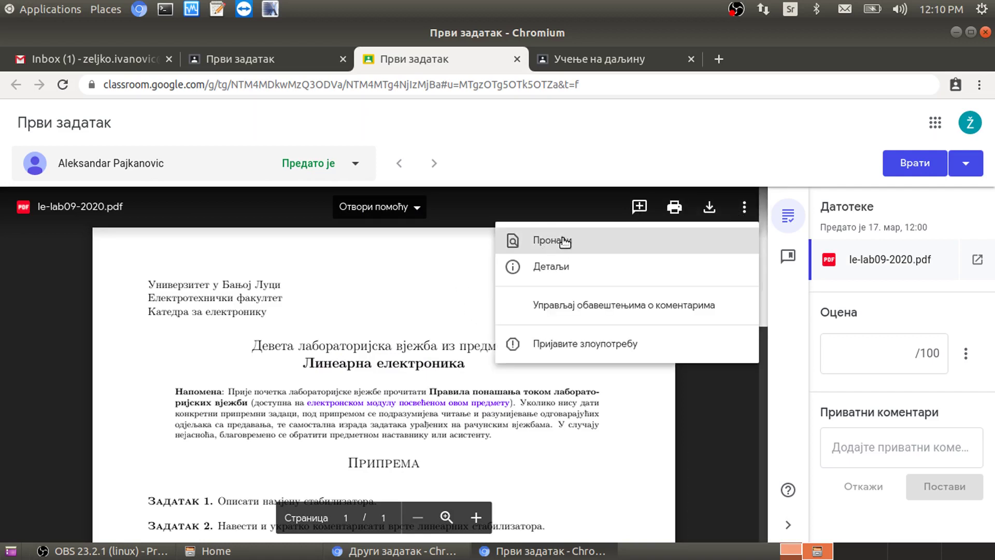
pyautogui.click(441, 281)
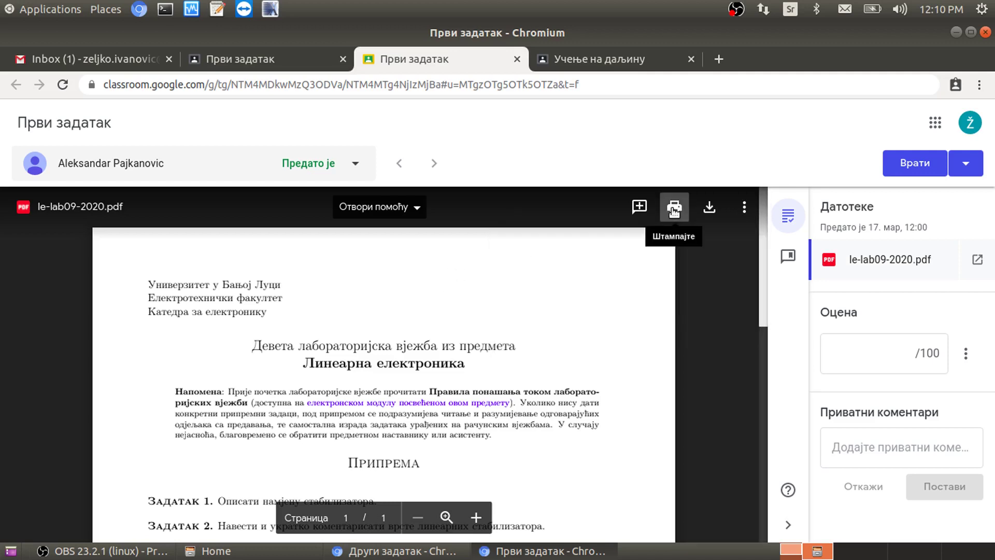
# Step: Download the submitted le-lab09-2020.pdf and open it with the system viewer
pyautogui.click(710, 209)
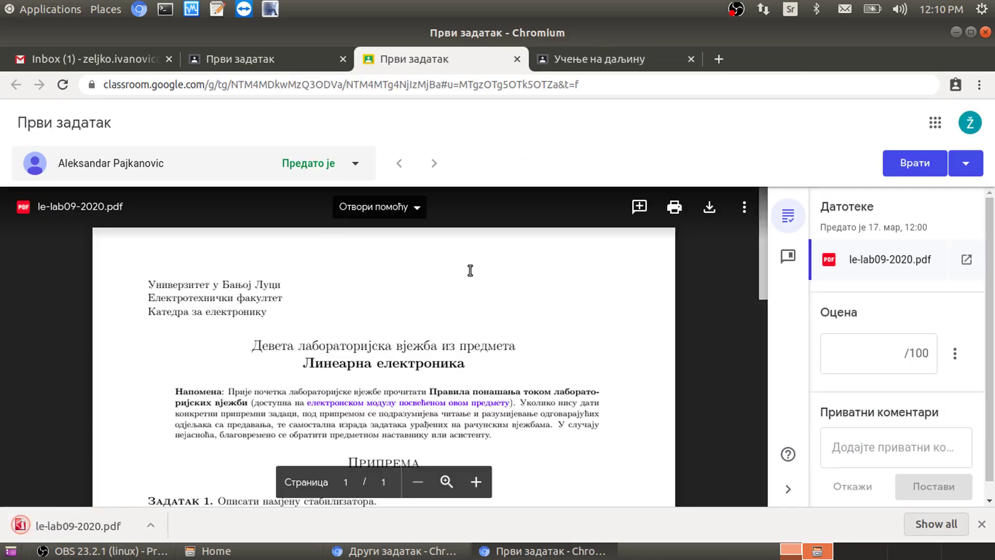
pyautogui.click(151, 525)
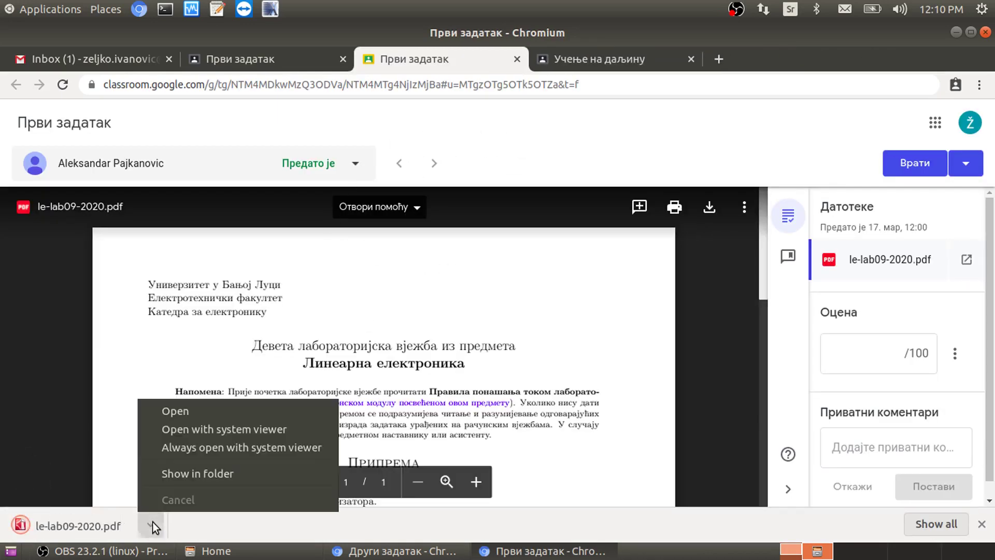
pyautogui.click(214, 431)
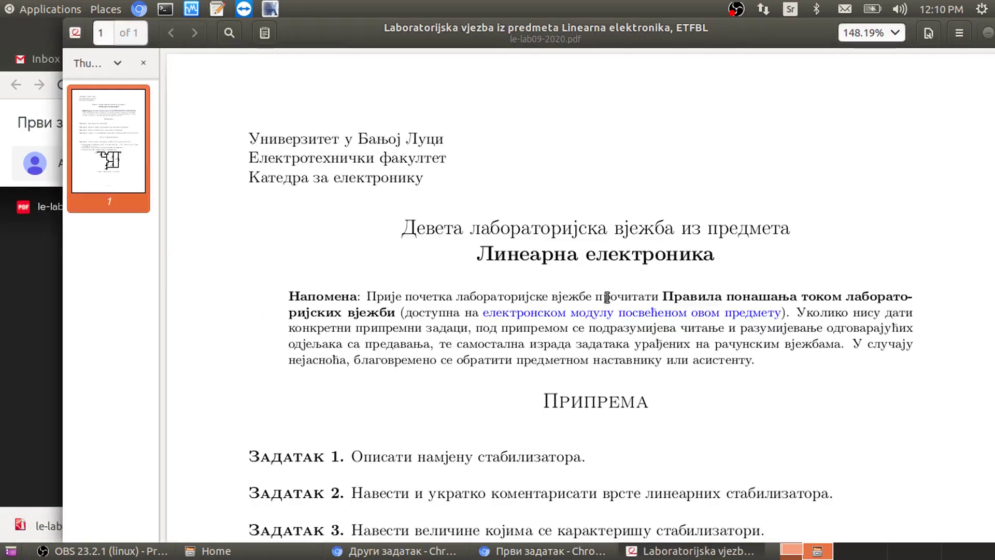
# Step: Look through the downloaded le-lab09-2020.pdf in the maximized document viewer and close the viewer
pyautogui.doubleClick(520, 42)
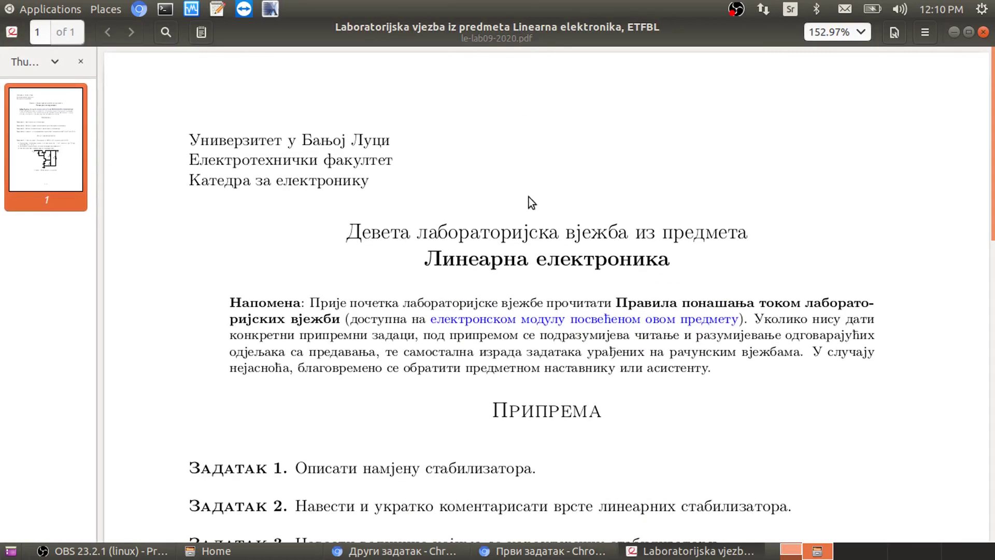
pyautogui.scroll(-15, 529, 197)
pyautogui.scroll(15, 531, 247)
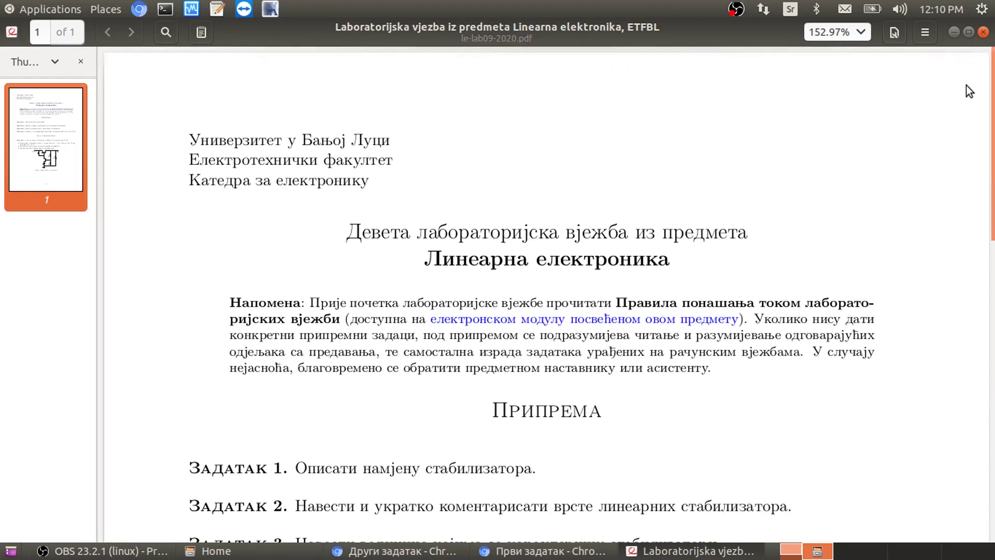
pyautogui.click(984, 32)
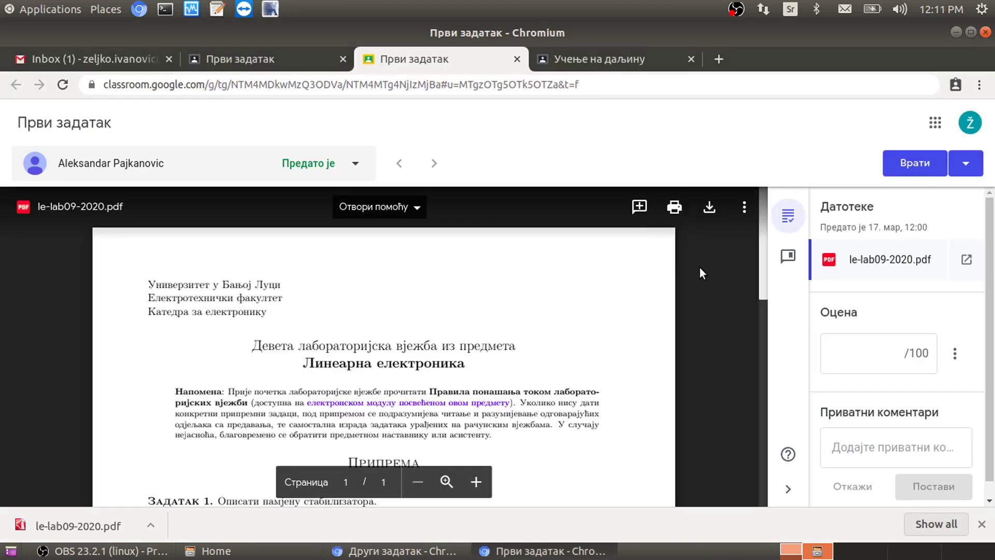
# Step: Enter a grade of 86 out of 100 for the student's "Први задатак" submission and check the option for changing the total points
pyautogui.click(892, 354)
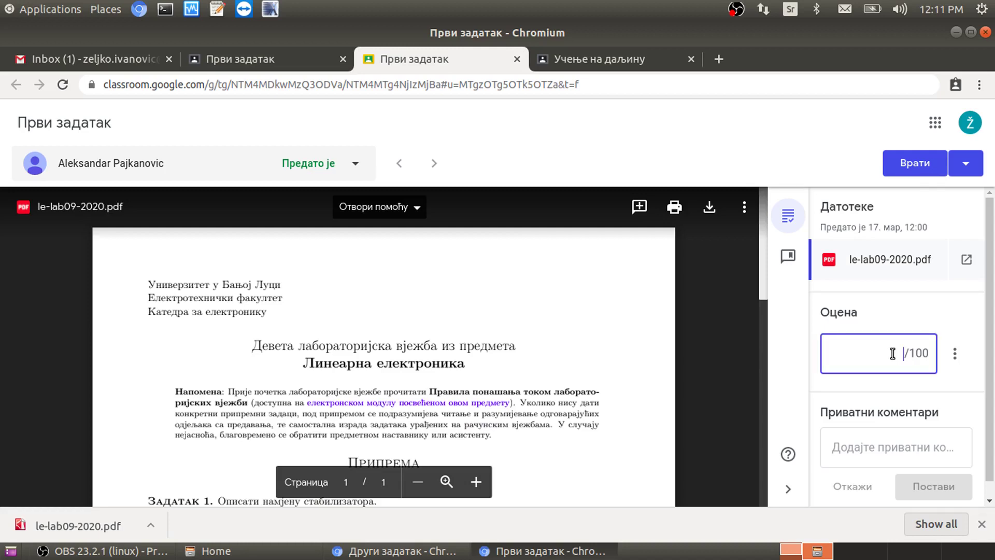
pyautogui.write('86')
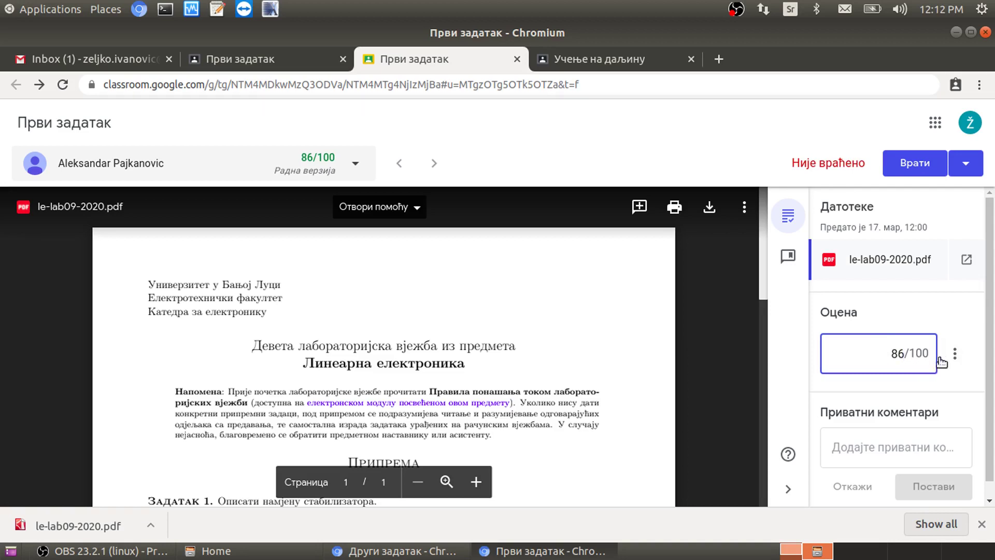
pyautogui.click(957, 356)
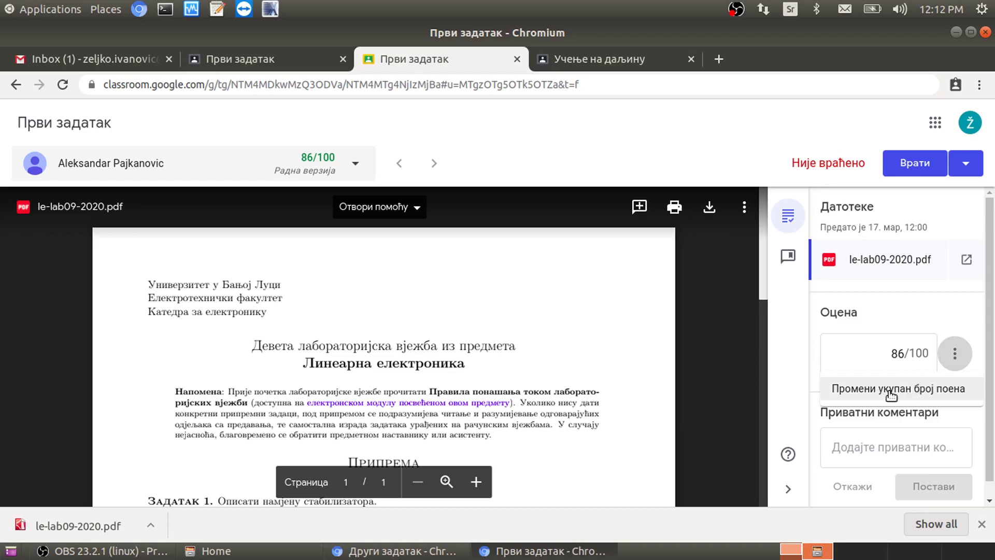
pyautogui.click(926, 368)
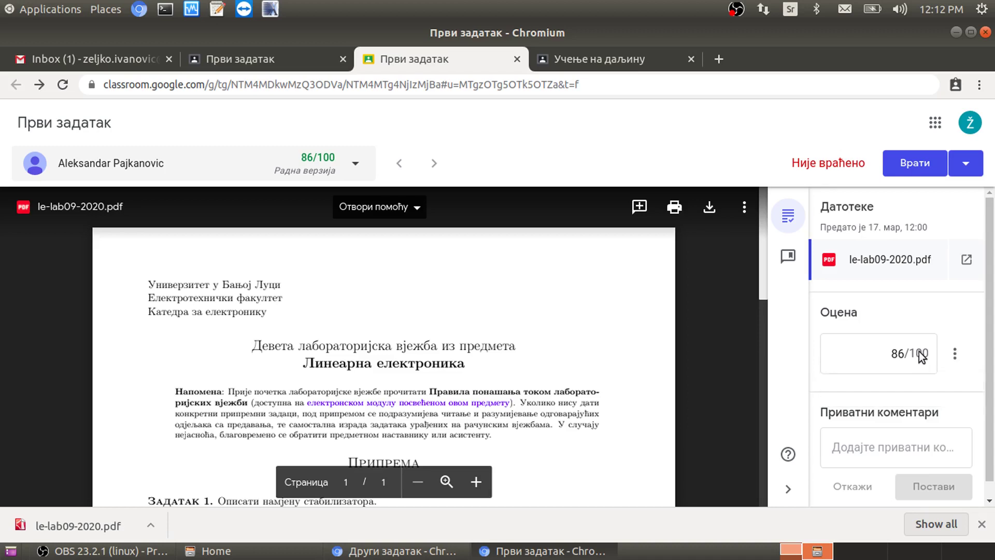
pyautogui.click(924, 368)
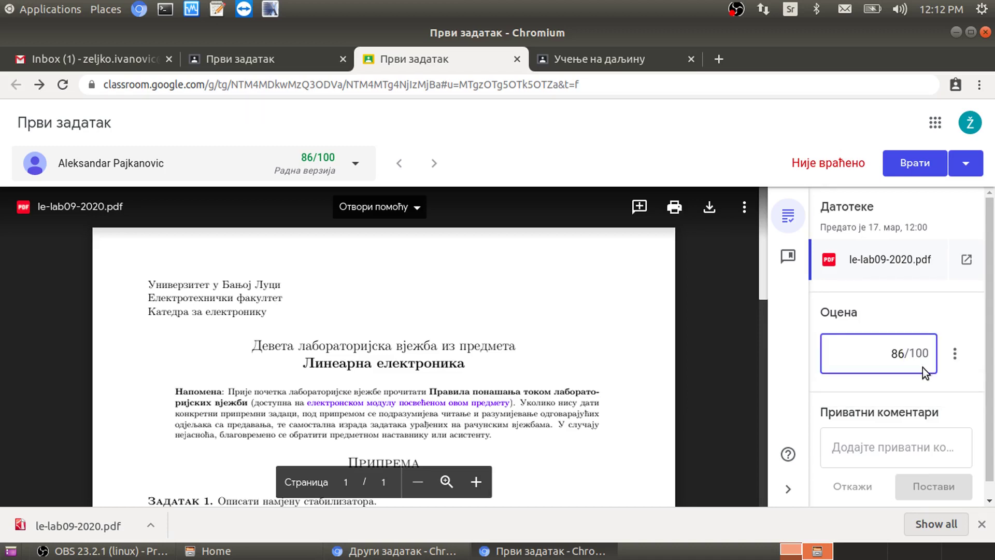
# Step: Dismiss the download bar and return the graded "Први задатак" submission to the student
pyautogui.scroll(-2, 922, 368)
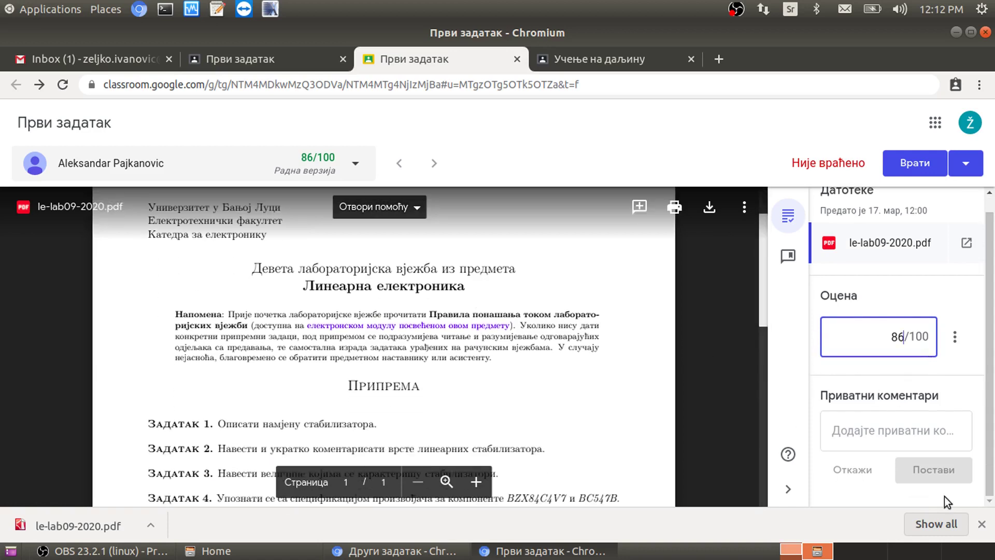
pyautogui.click(982, 524)
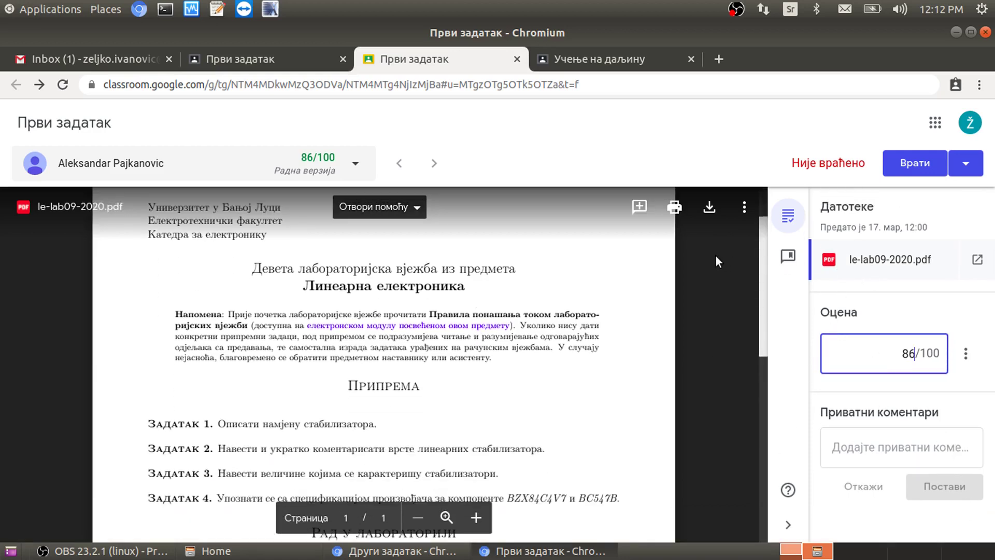
pyautogui.scroll(2, 668, 264)
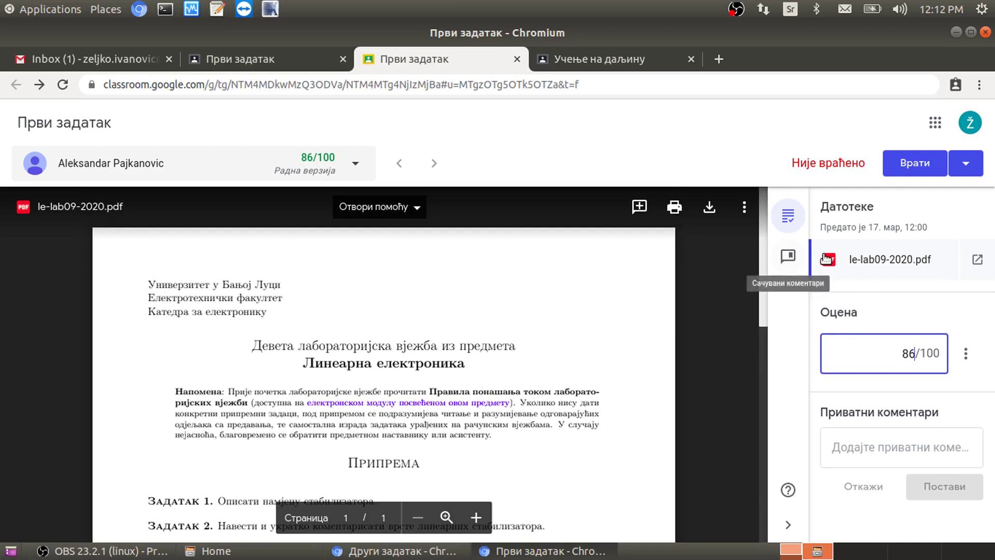
pyautogui.click(917, 165)
pyautogui.click(662, 380)
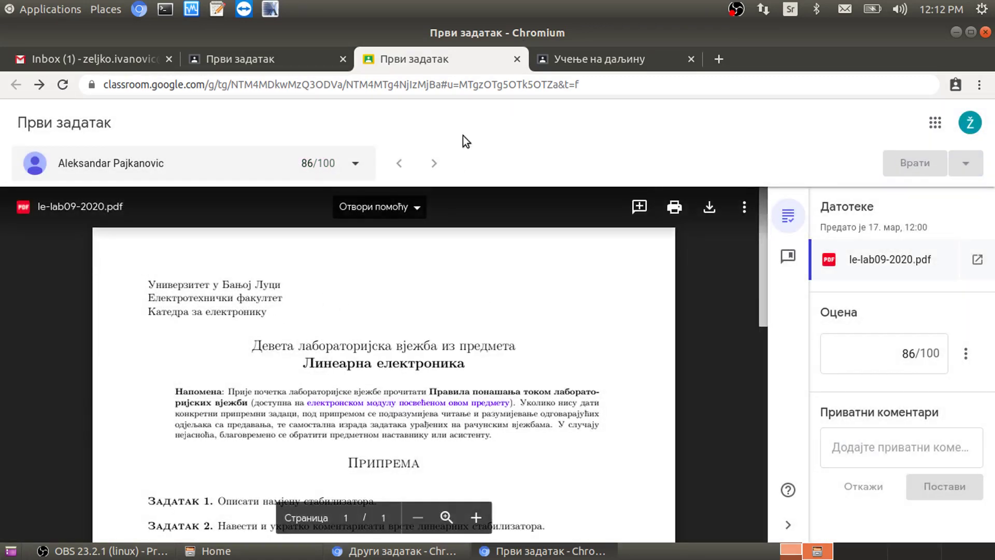
# Step: Close the submission view and check the status counts of "Први задатак" in the course's classwork list
pyautogui.click(517, 59)
pyautogui.click(93, 128)
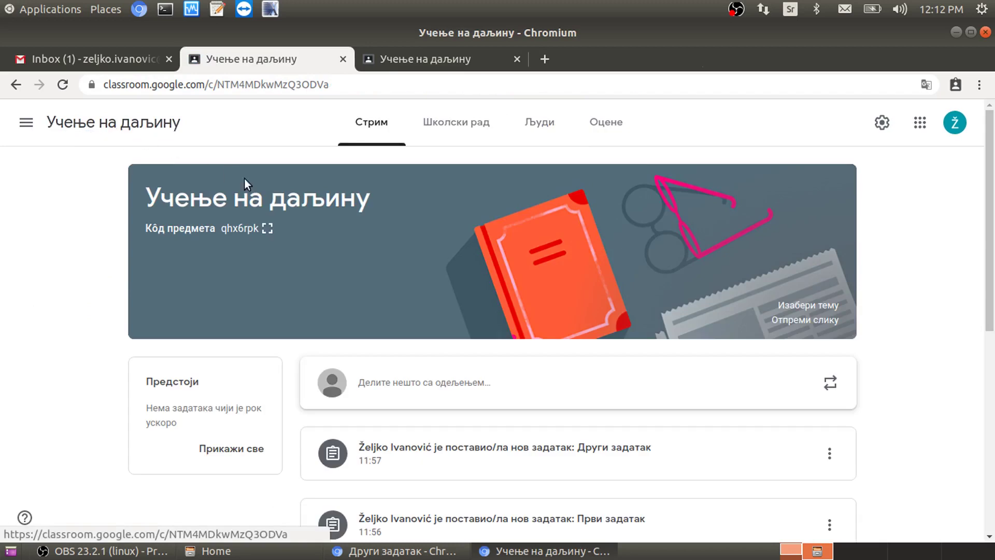
pyautogui.click(472, 135)
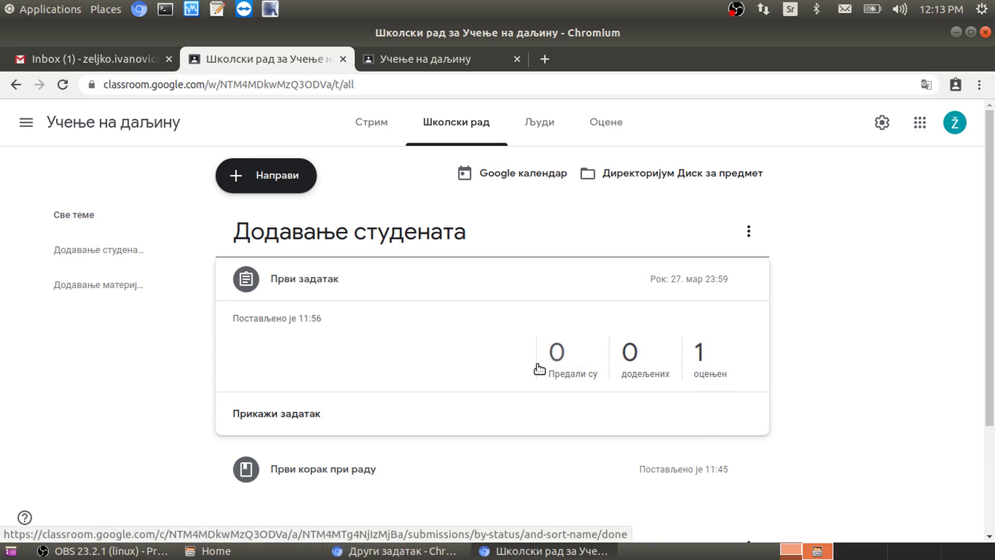
# Step: Expand "Други задатак" under the topic "Додавање материјала" and open its student work page
pyautogui.scroll(-3, 603, 380)
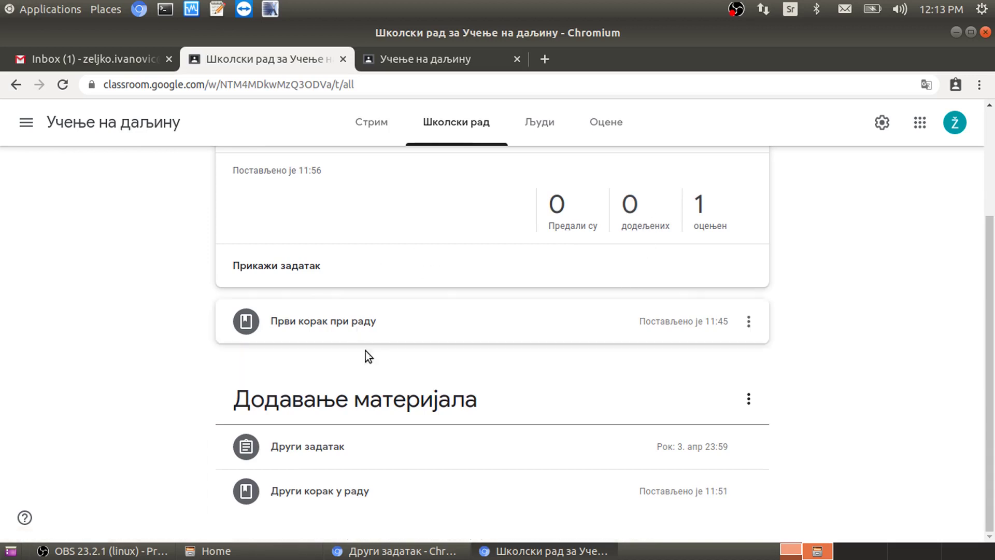
pyautogui.click(316, 451)
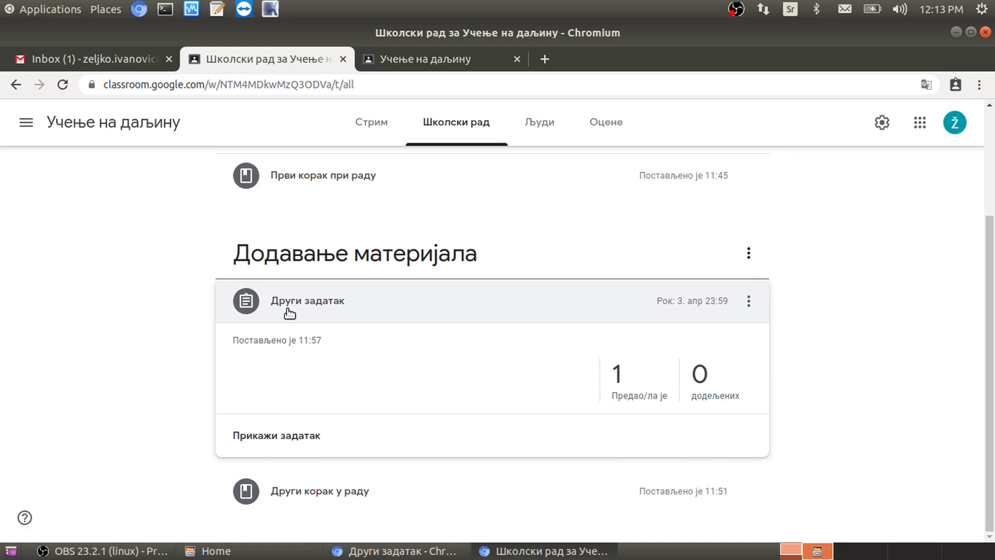
pyautogui.click(280, 445)
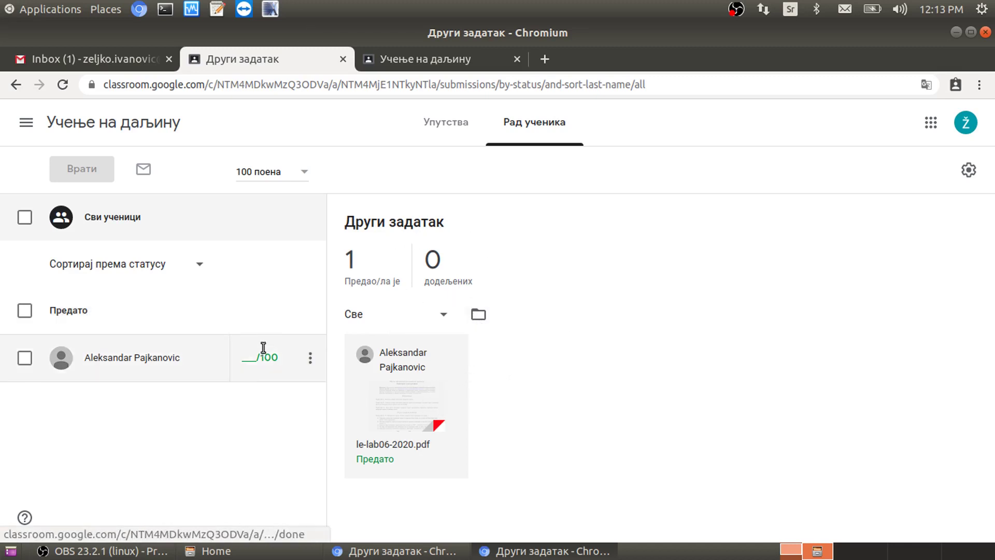
# Step: Grade the student's "Други задатак" submission 70 out of 100 and return it without a private comment
pyautogui.click(251, 357)
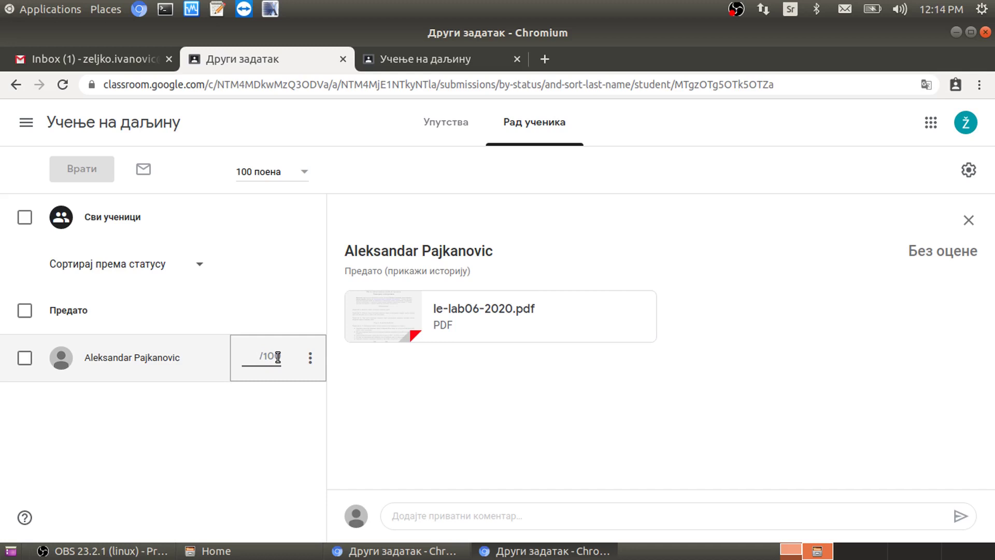
pyautogui.write('70')
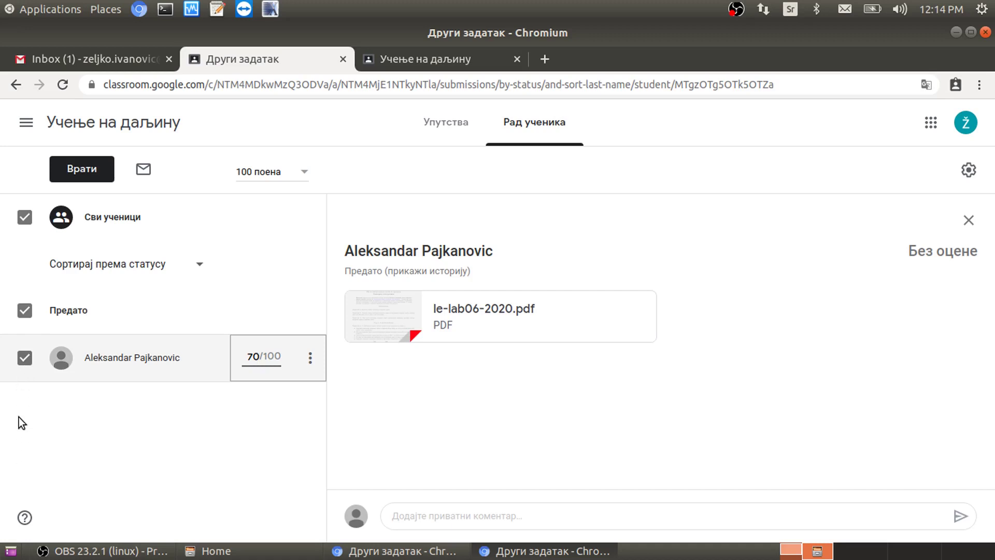
pyautogui.click(79, 169)
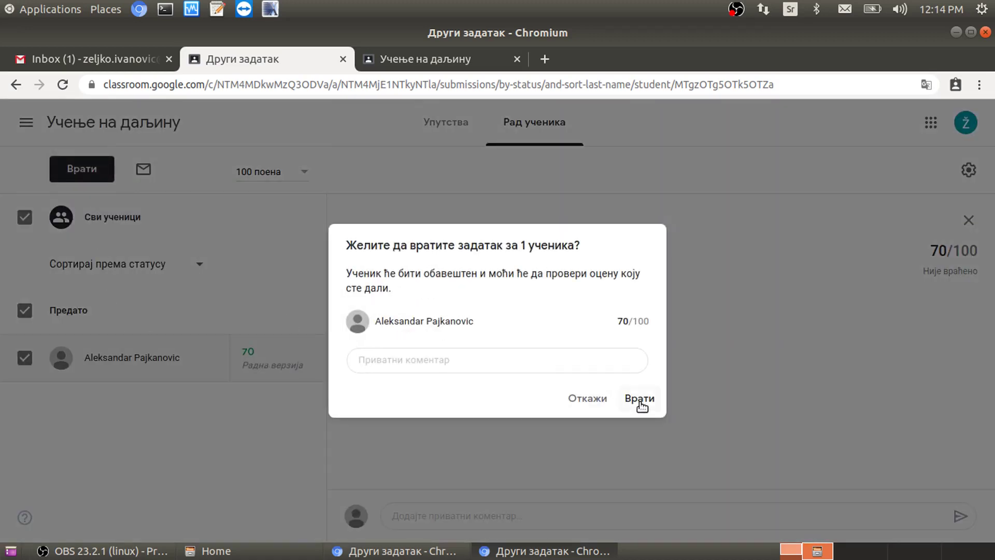
pyautogui.click(640, 399)
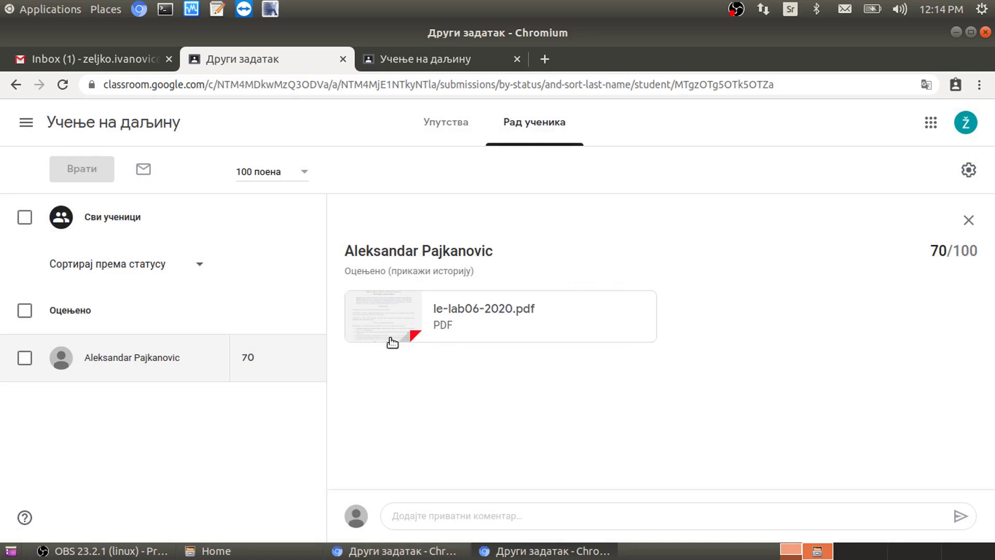
# Step: Go back to the course's classwork list and check the graded counts of "Први задатак" and "Други задатак"
pyautogui.click(169, 134)
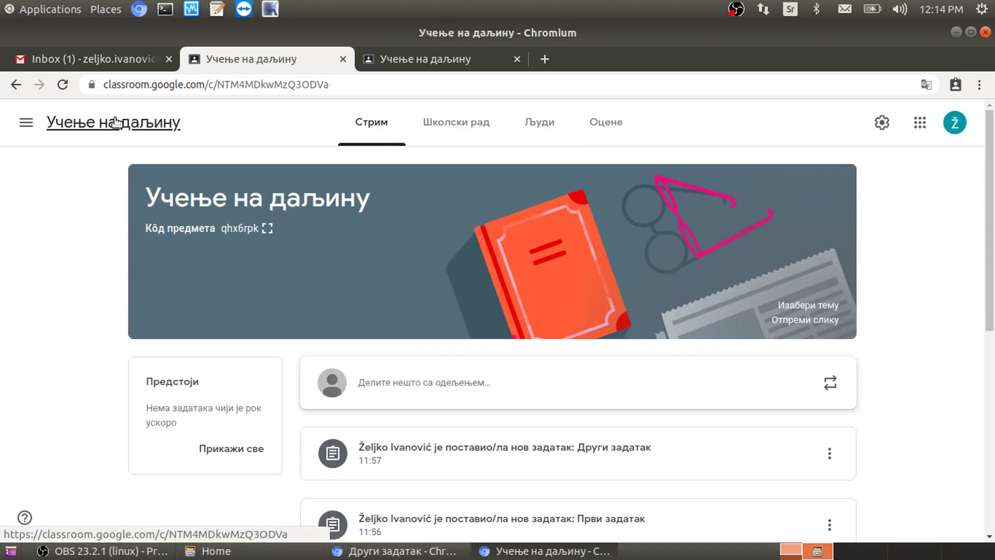
pyautogui.click(451, 118)
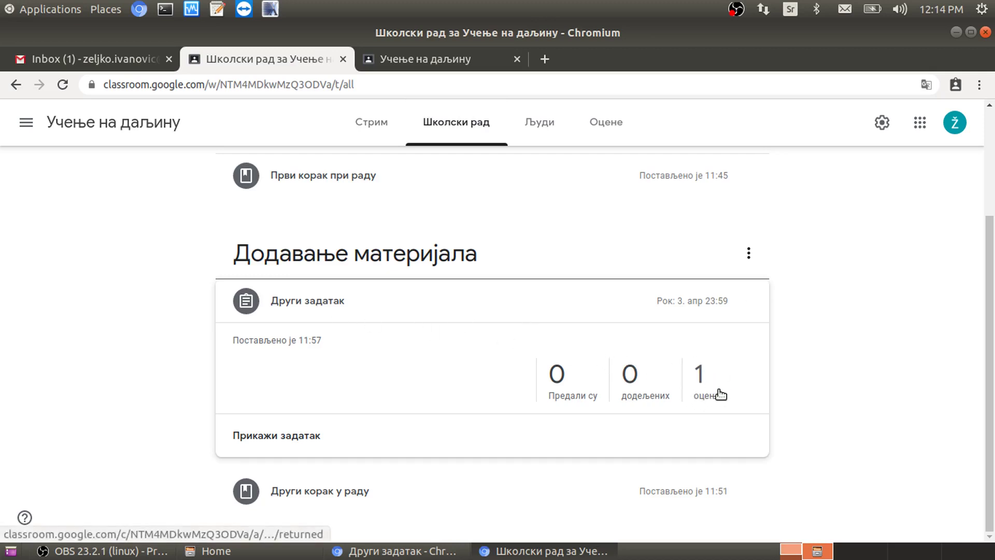
pyautogui.scroll(3, 717, 389)
pyautogui.click(367, 285)
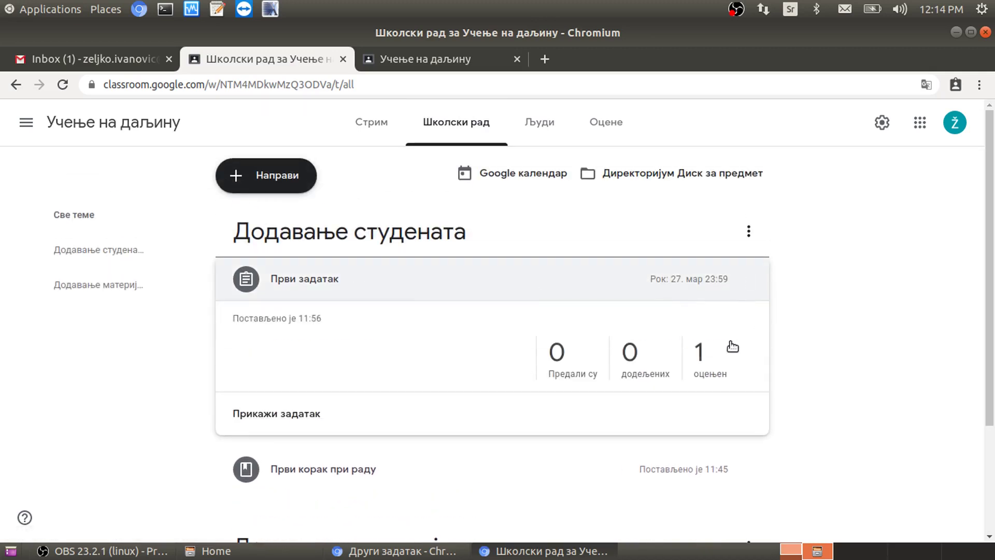
pyautogui.scroll(-3, 726, 358)
pyautogui.click(559, 442)
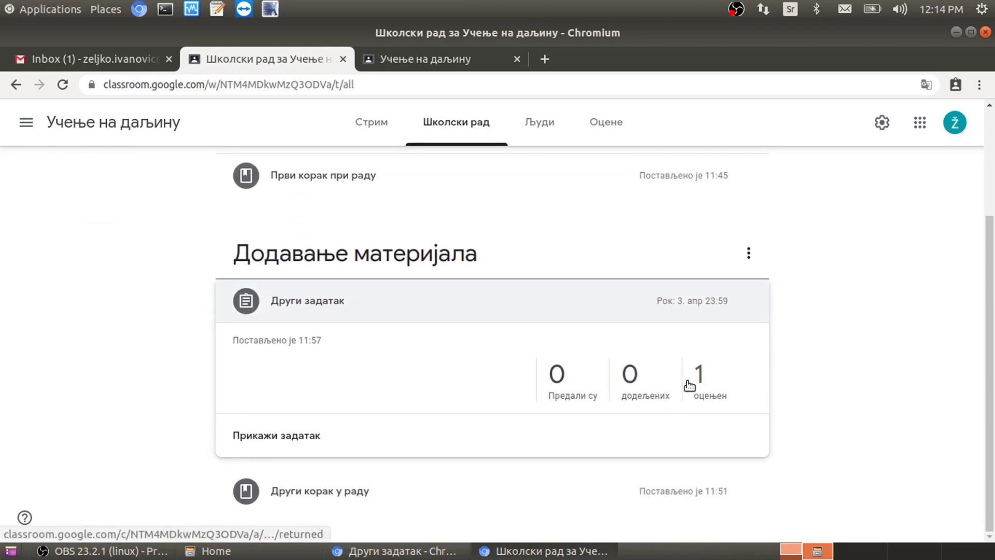
# Step: Switch to the student's window and look through the posts in the "Учење на даљину" course stream
pyautogui.click(428, 551)
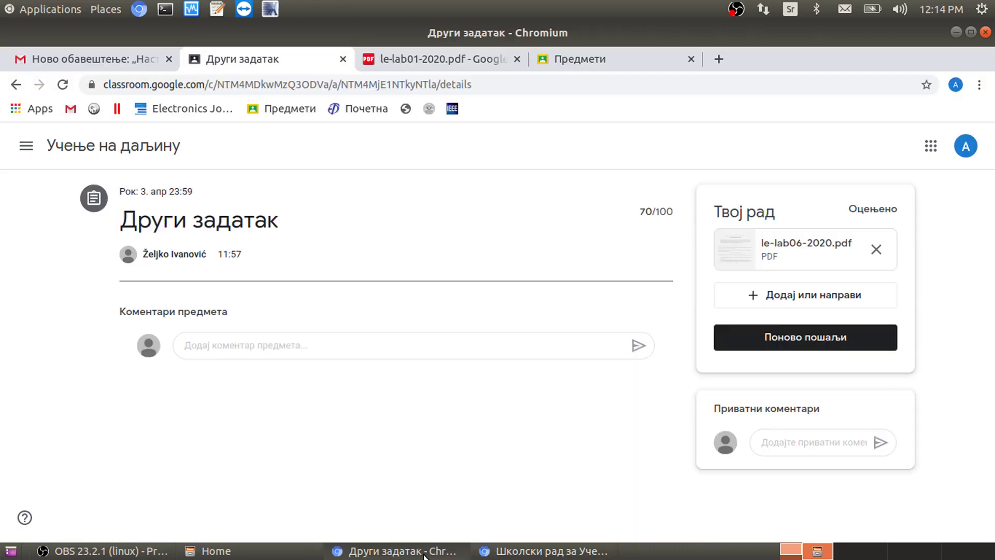
pyautogui.click(141, 146)
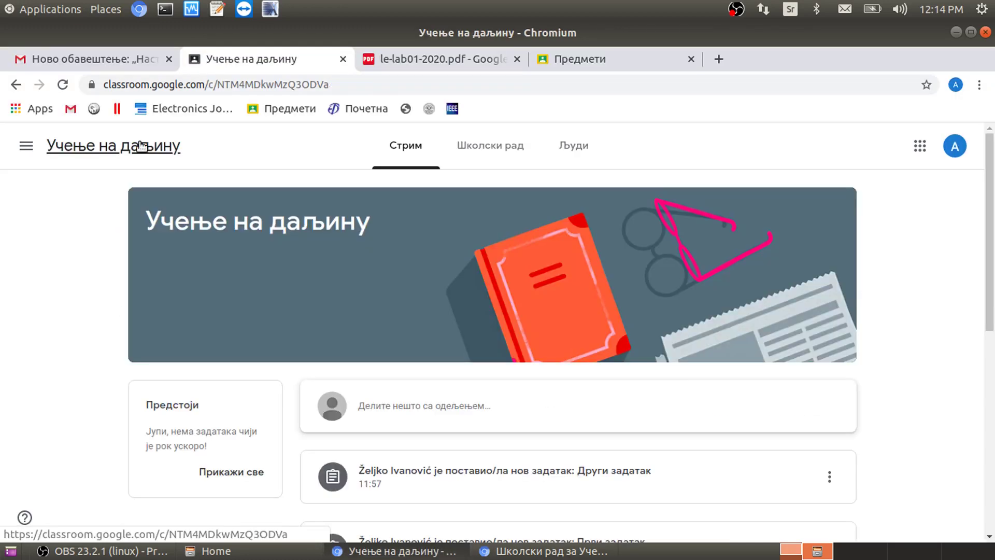
pyautogui.scroll(-4, 416, 193)
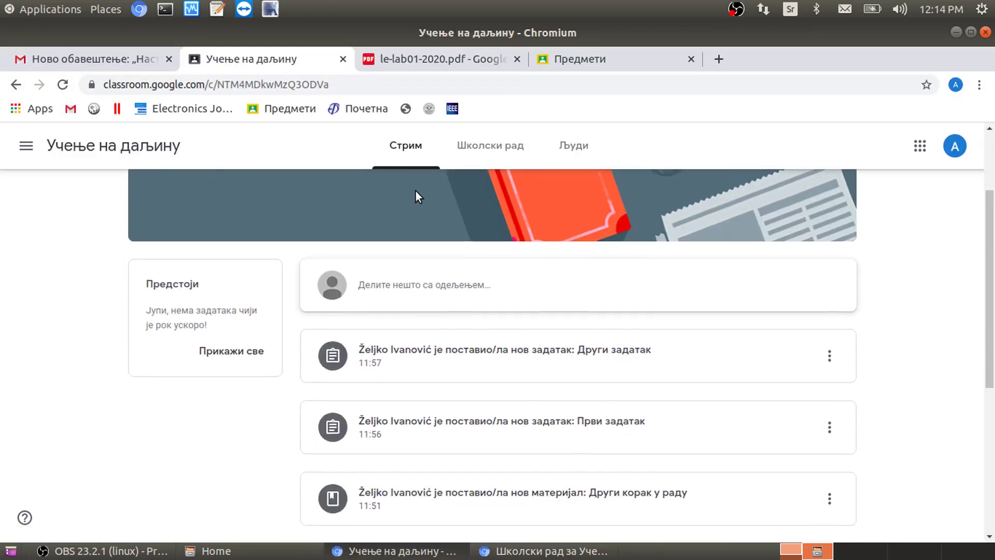
pyautogui.scroll(-10, 418, 196)
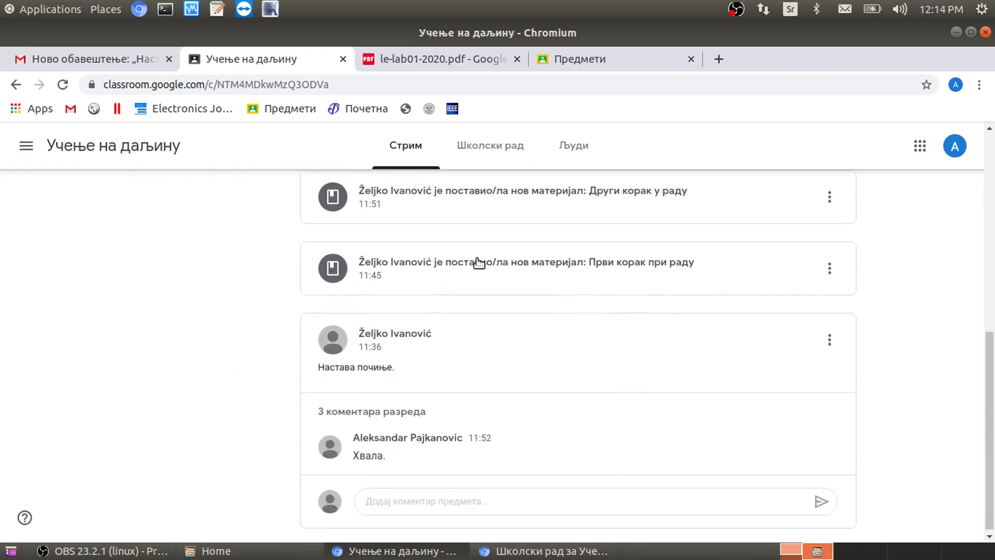
pyautogui.scroll(5, 478, 263)
pyautogui.scroll(-2, 478, 263)
pyautogui.scroll(1, 485, 264)
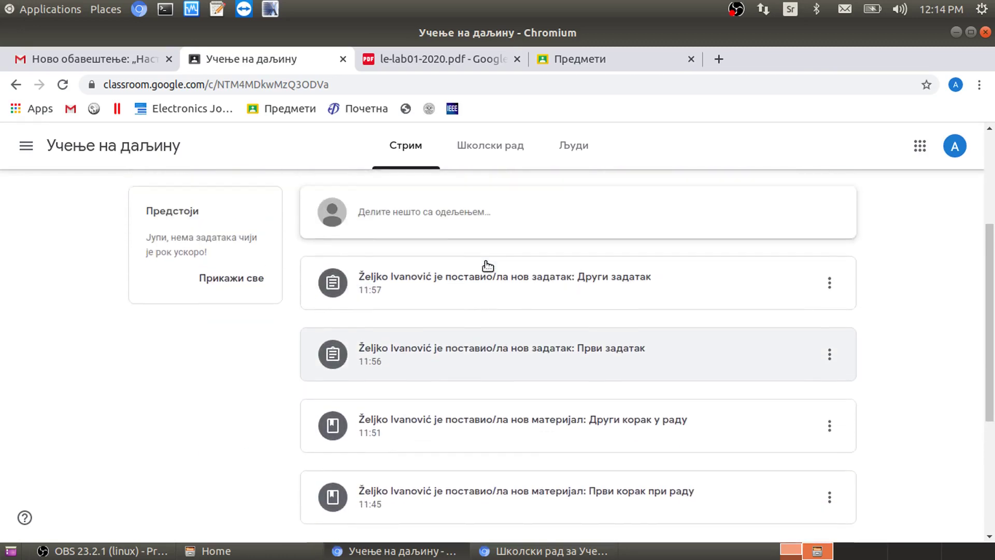
pyautogui.scroll(6, 488, 266)
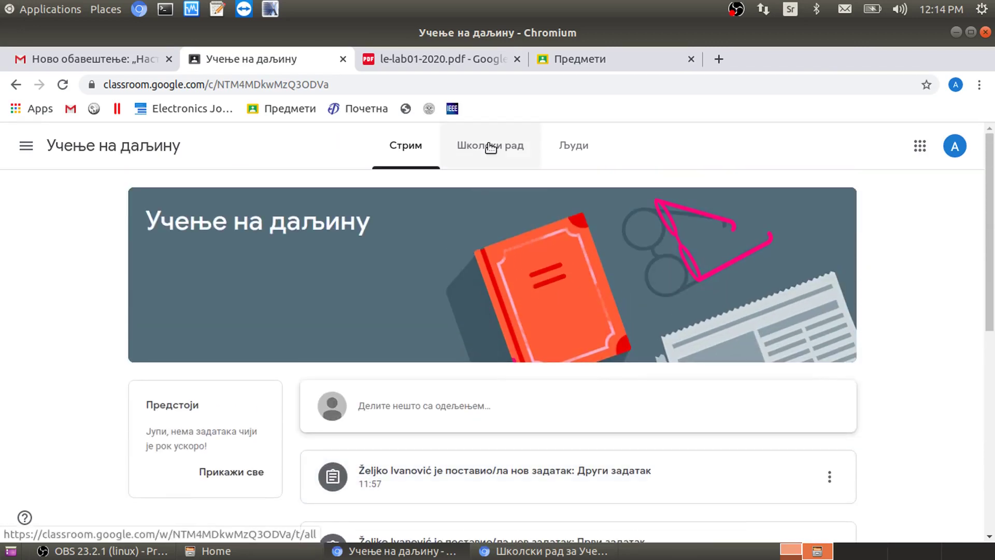
# Step: Check the grading status of "Други задатак" and "Први задатак" in the student's classwork list
pyautogui.click(490, 148)
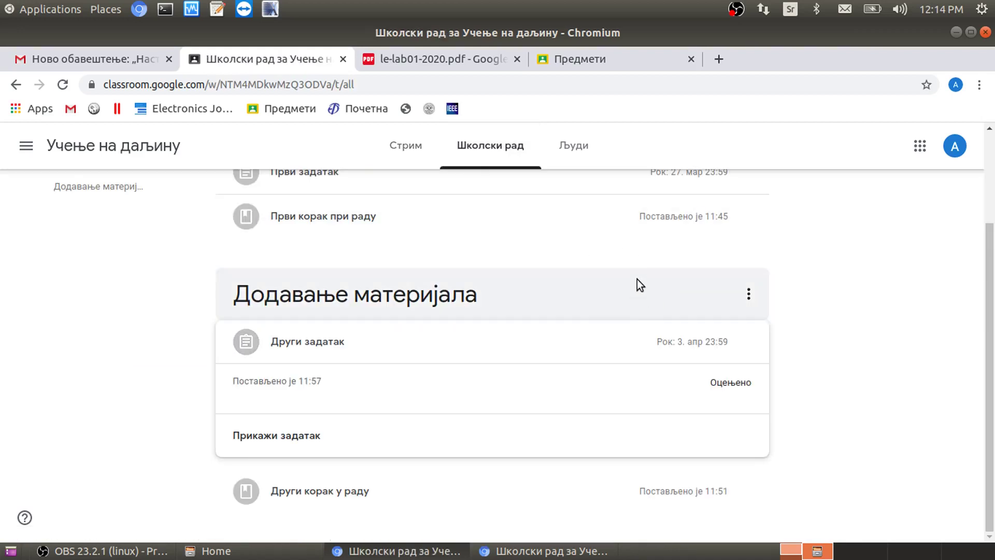
pyautogui.scroll(3, 544, 283)
pyautogui.click(492, 289)
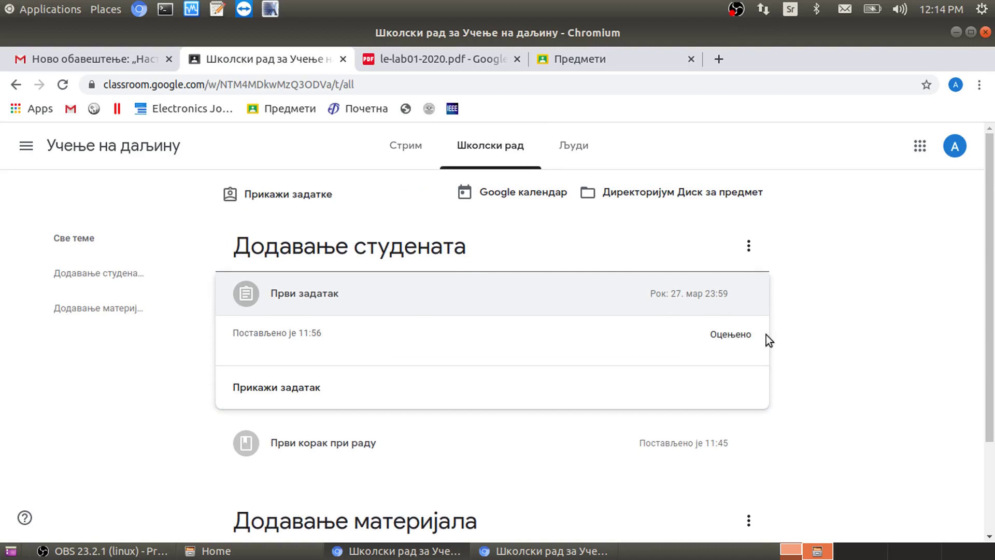
pyautogui.scroll(-4, 766, 335)
pyautogui.click(362, 452)
pyautogui.scroll(-1, 745, 393)
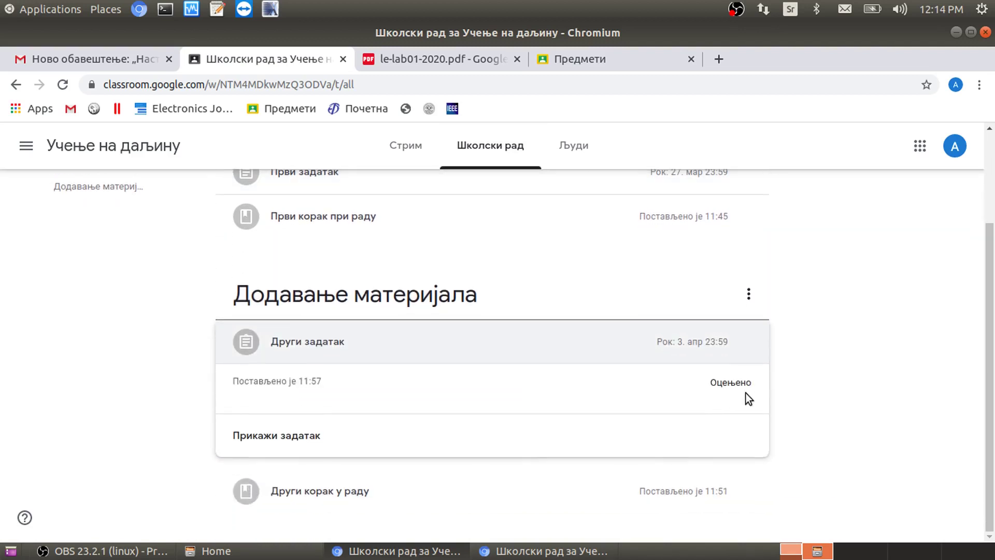
pyautogui.scroll(3, 524, 415)
pyautogui.click(295, 294)
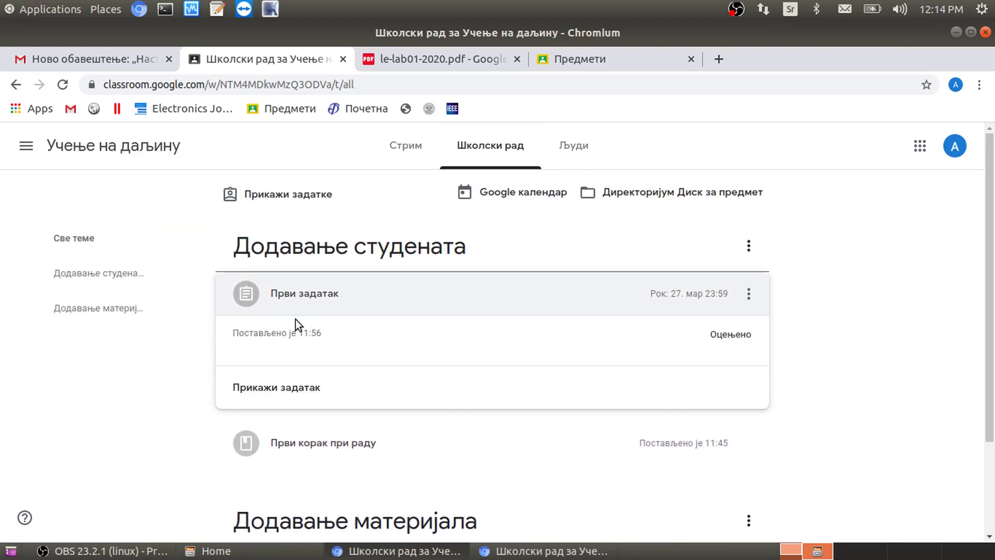
# Step: Open the details of "Први задатак" as the student and examine the grade and the class and private comment fields
pyautogui.click(277, 389)
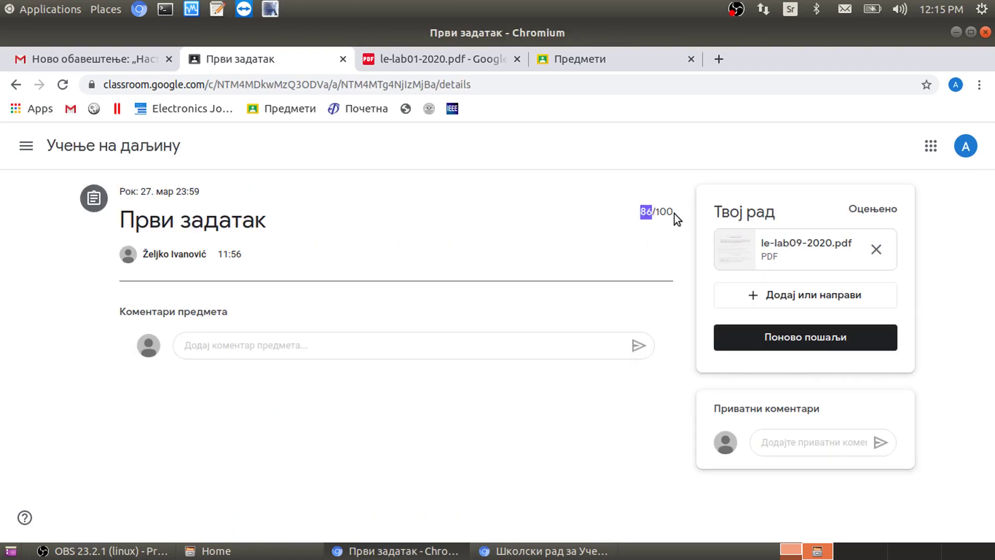
pyautogui.click(272, 347)
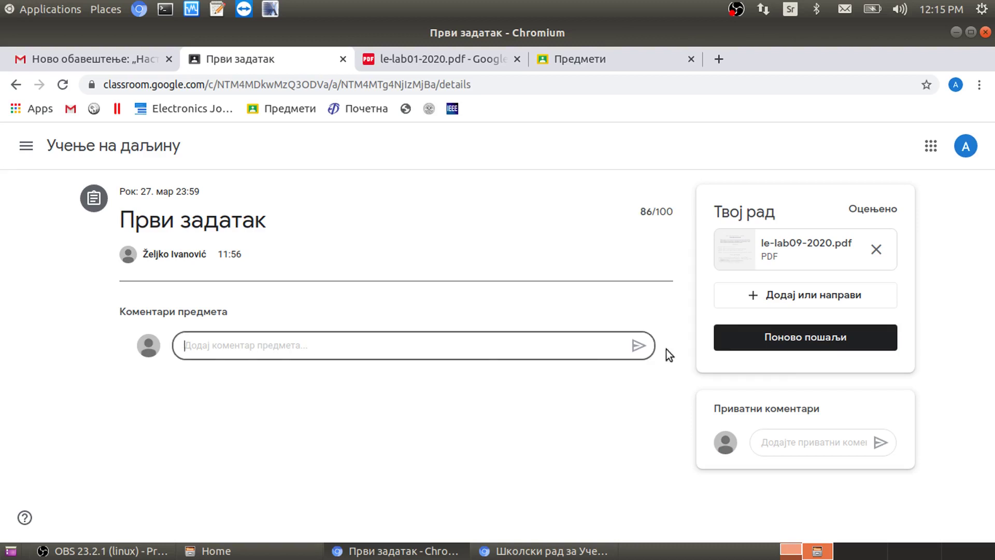
pyautogui.click(824, 442)
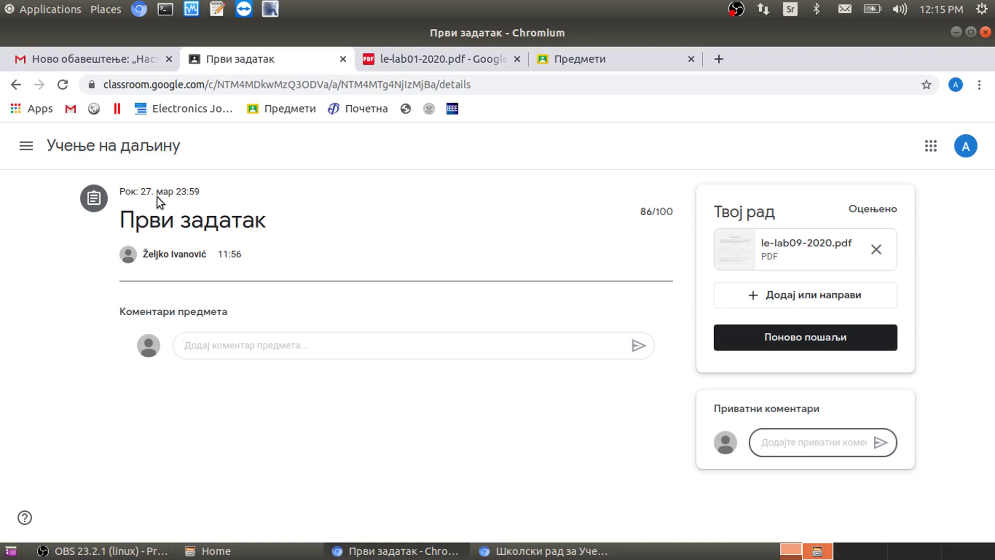
# Step: Return to the course's classwork list as the student and open the details of "Други задатак" to check its grade
pyautogui.click(113, 146)
pyautogui.scroll(-10, 555, 356)
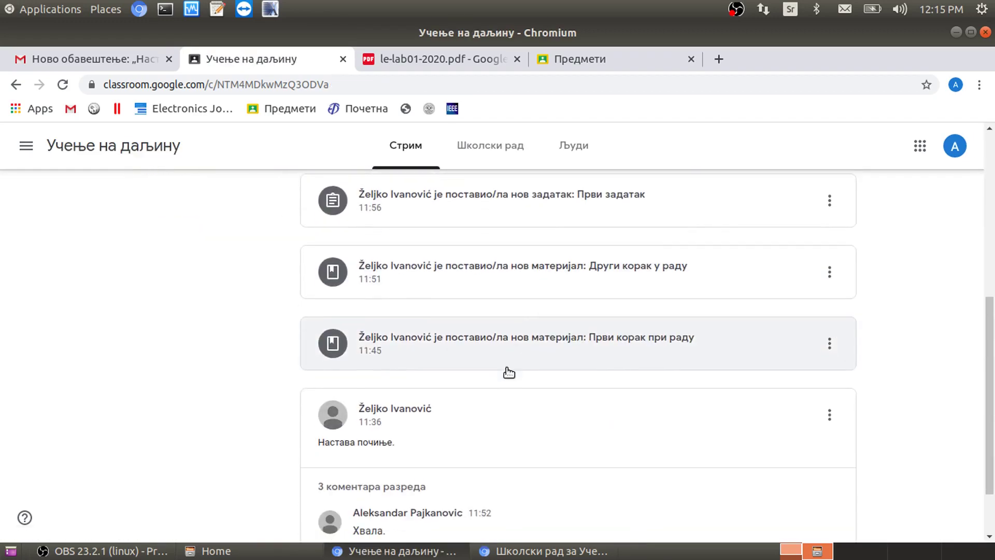
pyautogui.scroll(10, 510, 372)
pyautogui.click(513, 147)
pyautogui.scroll(-3, 428, 402)
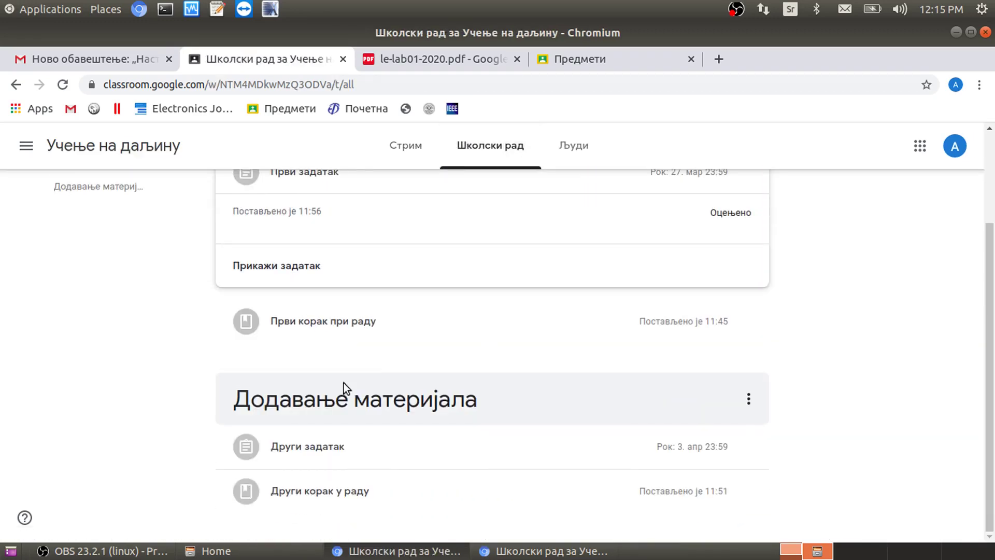
pyautogui.click(266, 456)
pyautogui.click(287, 437)
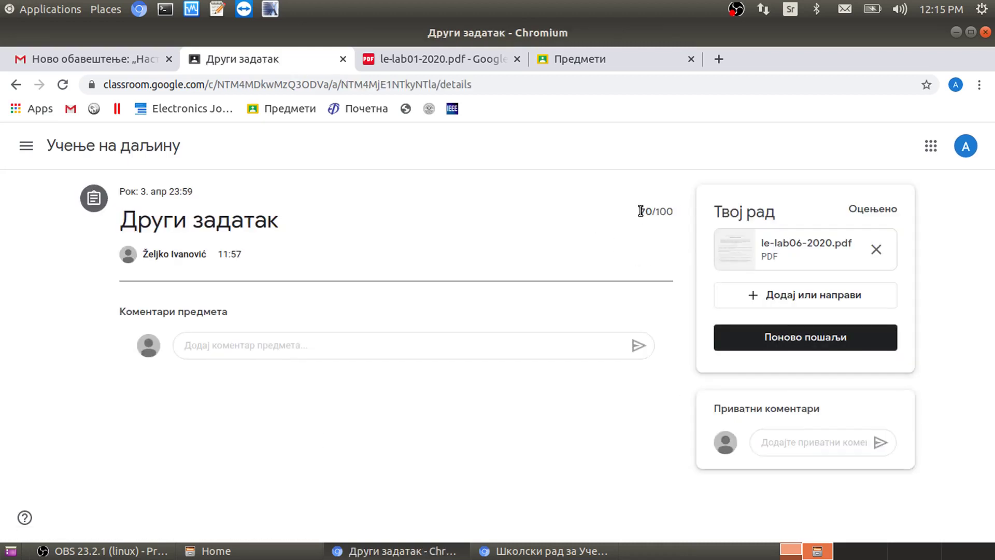
pyautogui.moveTo(641, 211)
pyautogui.mouseDown()
pyautogui.moveTo(666, 212)
pyautogui.moveTo(653, 211)
pyautogui.mouseUp()
# Step: Switch to the teacher's window and look through the course's people list, stream posts and classwork list
pyautogui.click(567, 552)
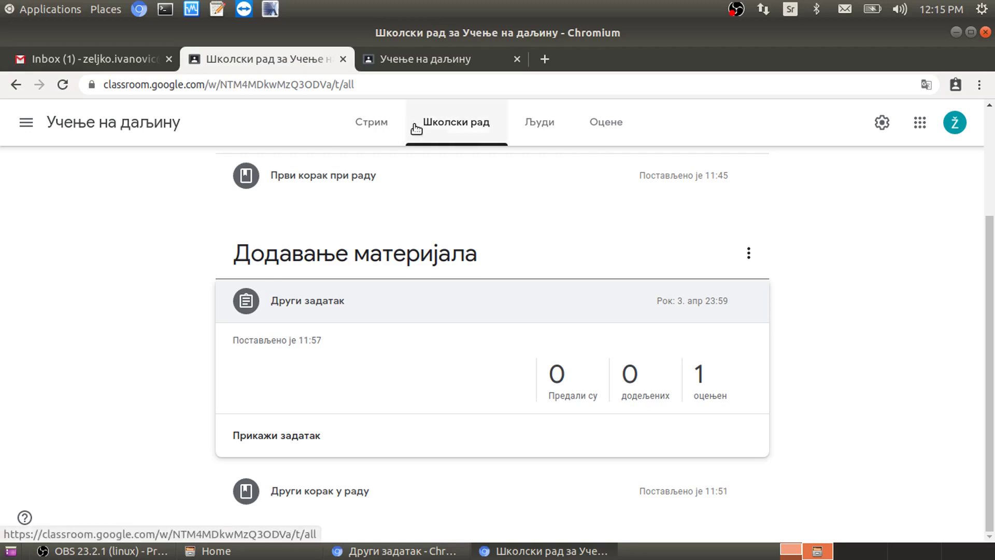
pyautogui.click(533, 128)
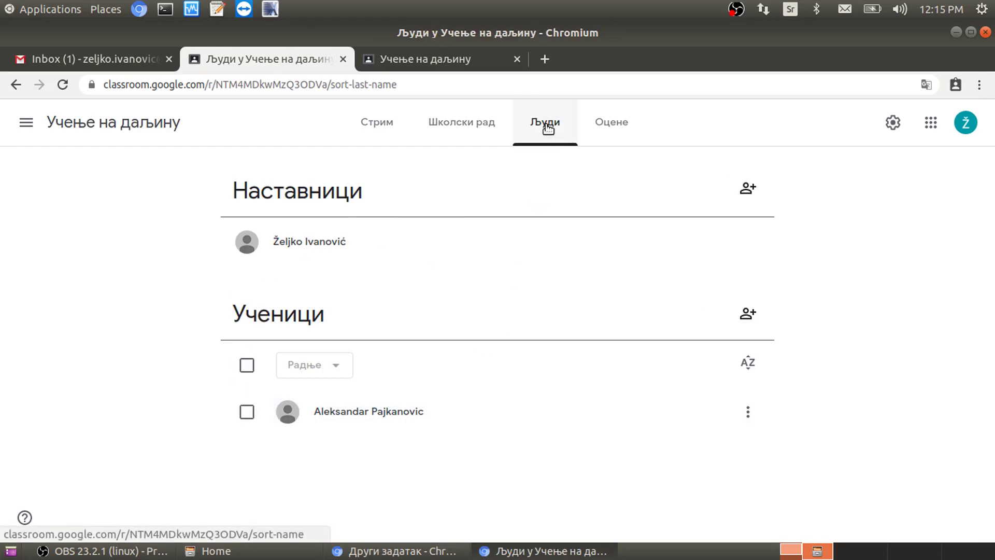
pyautogui.click(372, 125)
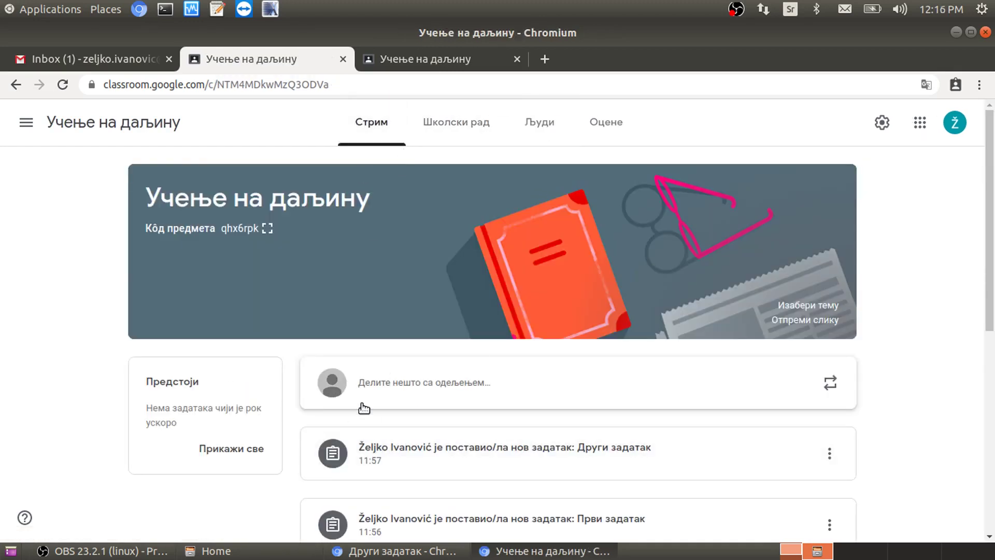
pyautogui.scroll(-7, 362, 406)
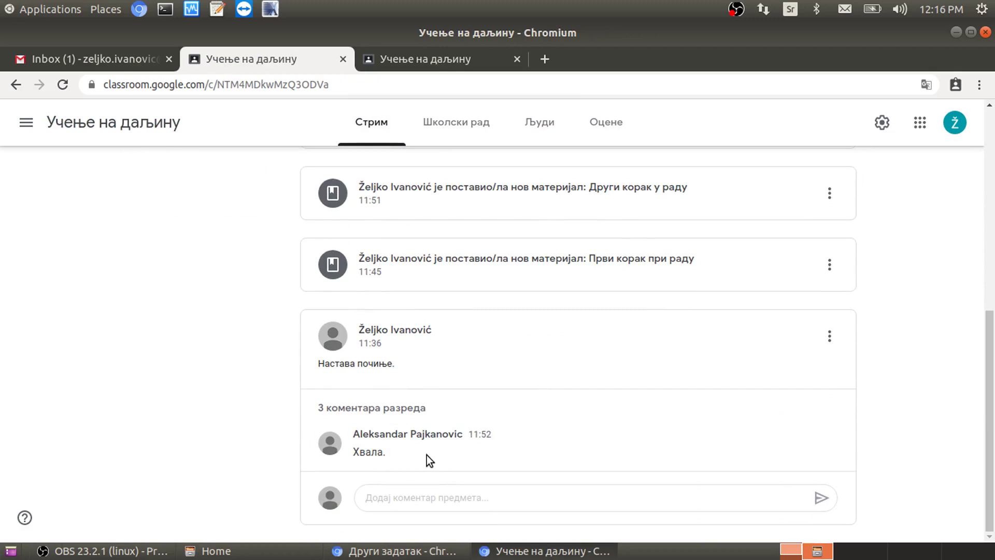
pyautogui.click(407, 410)
pyautogui.scroll(-2, 544, 404)
pyautogui.scroll(9, 531, 312)
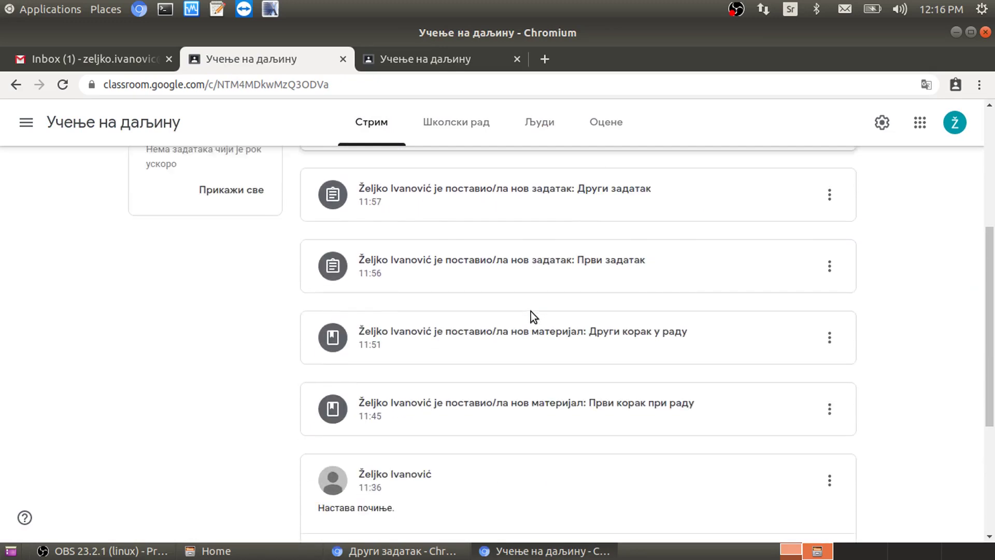
pyautogui.click(471, 125)
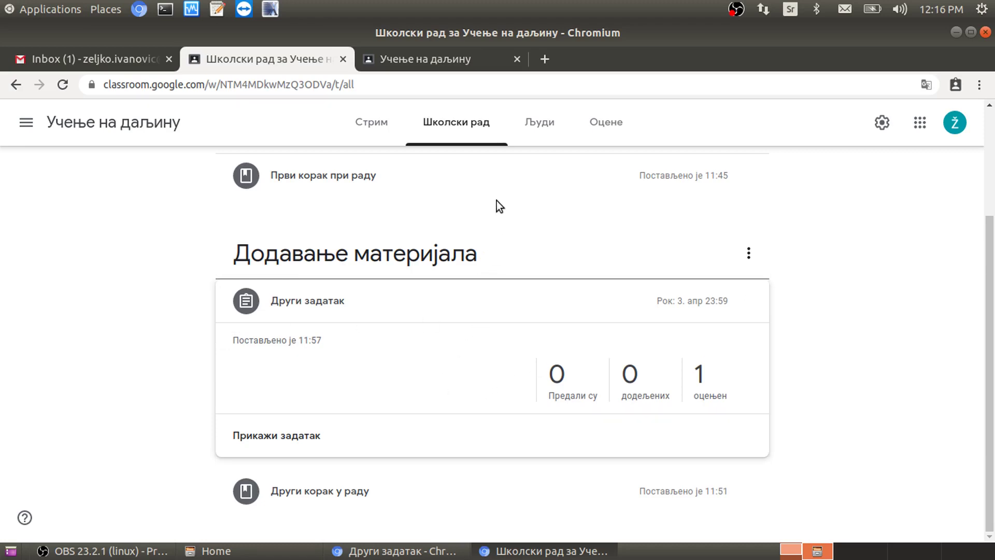
# Step: Open the course's gradebook, dismiss the grading-system tip and view the student's submission for "Други задатак"
pyautogui.click(604, 127)
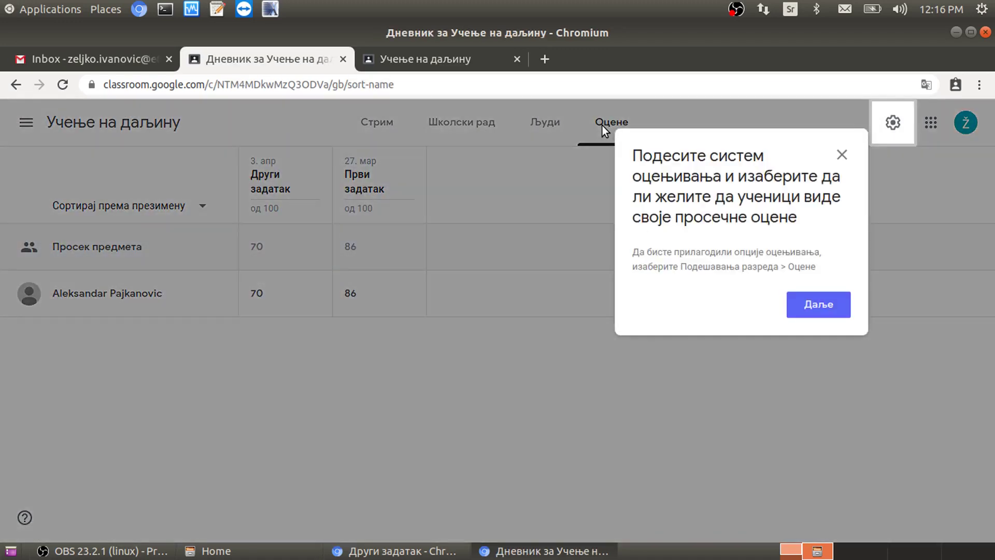
pyautogui.click(842, 154)
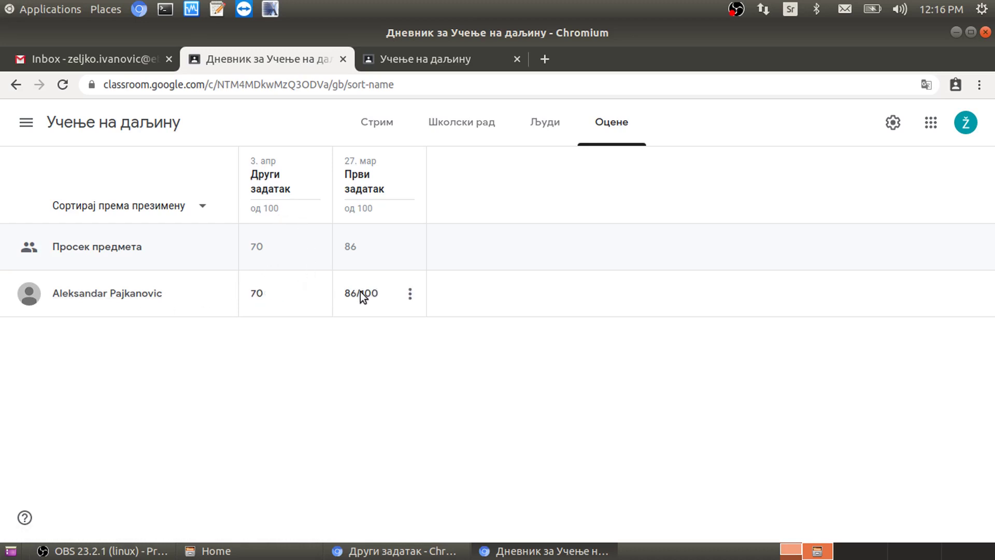
pyautogui.click(316, 294)
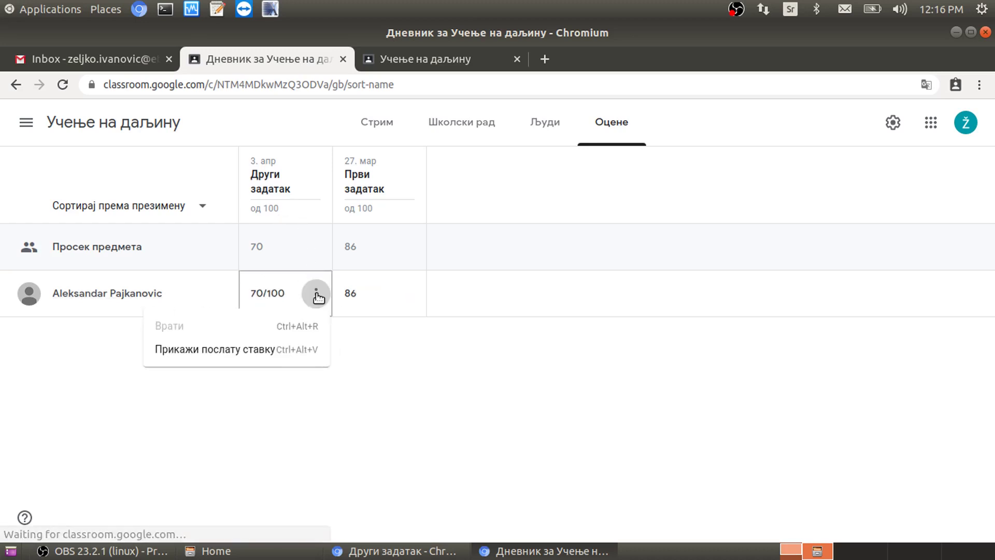
pyautogui.click(207, 351)
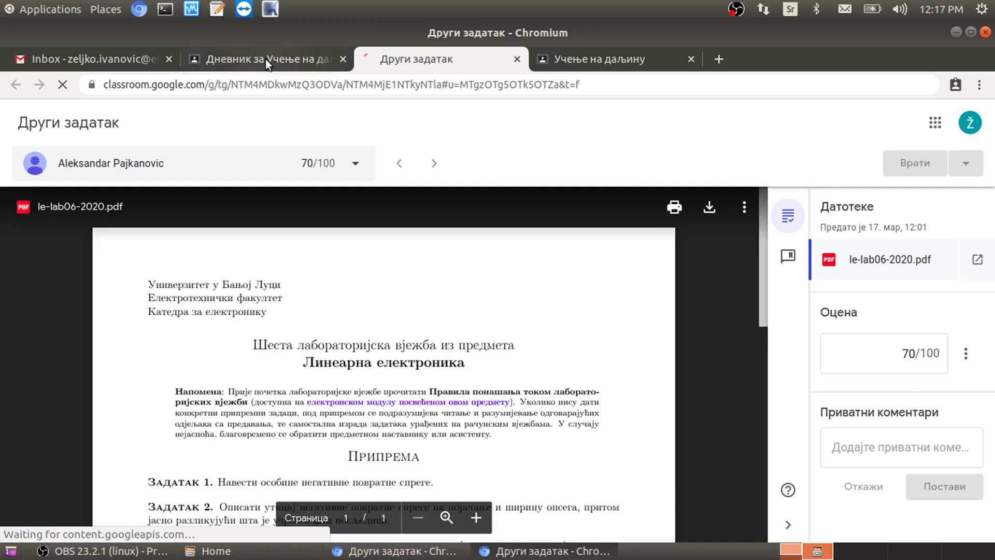
pyautogui.click(265, 59)
pyautogui.click(396, 59)
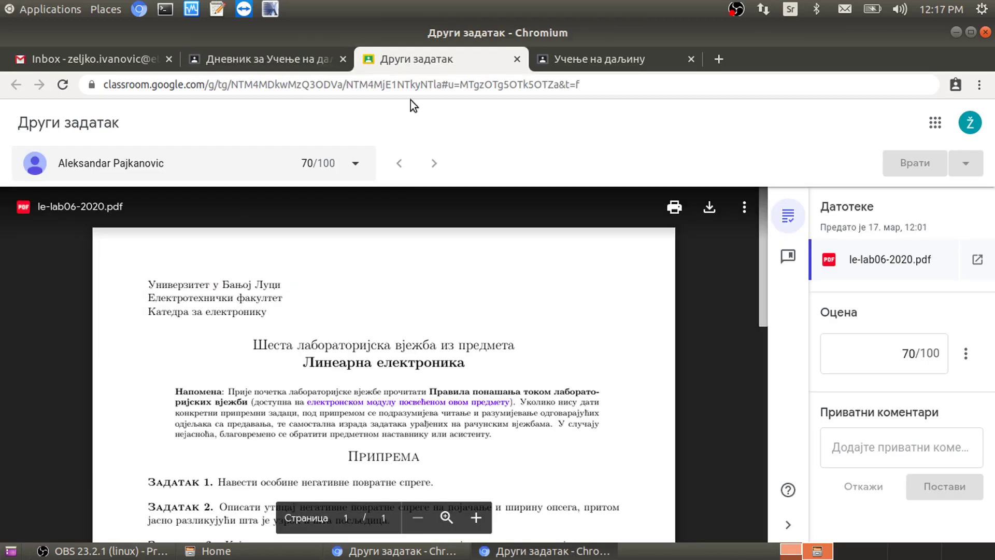
pyautogui.click(306, 59)
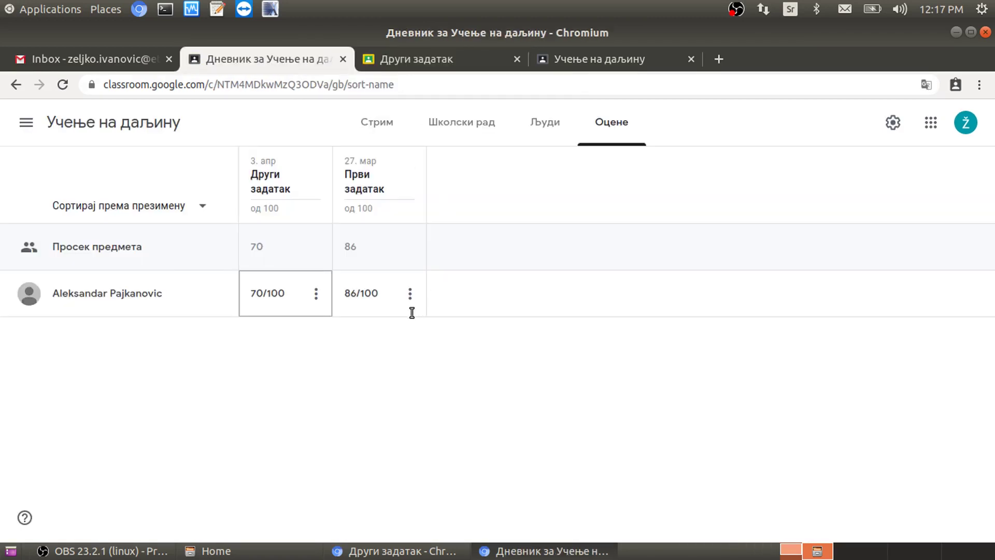
# Step: Open the student's overview from the gradebook and check the filters for submitted, returned with grade and missing work
pyautogui.click(111, 294)
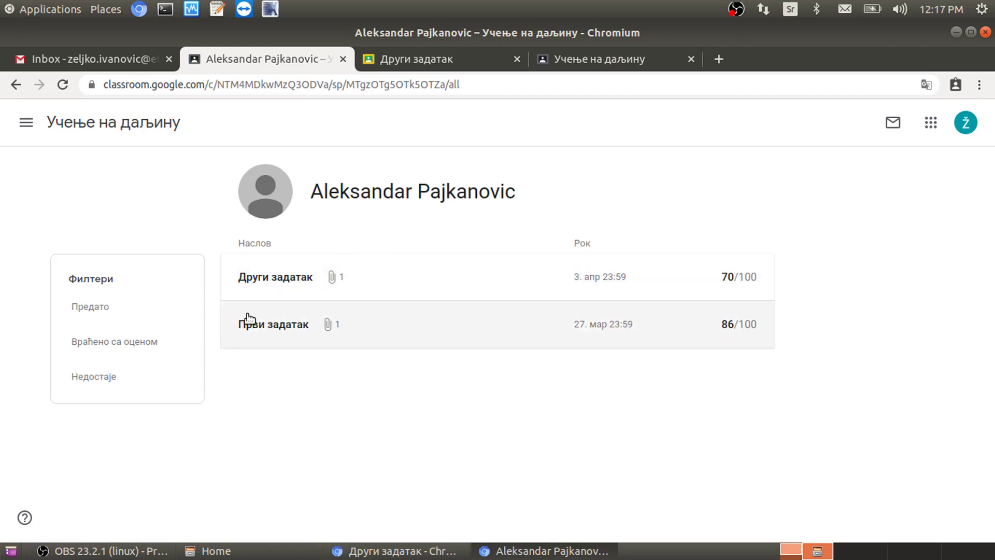
pyautogui.click(109, 307)
pyautogui.click(108, 271)
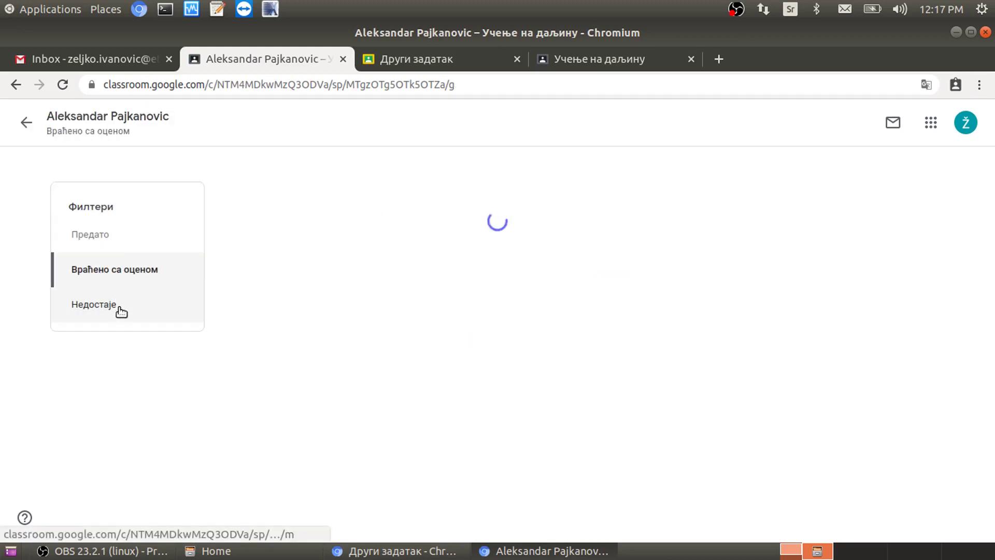
pyautogui.click(96, 309)
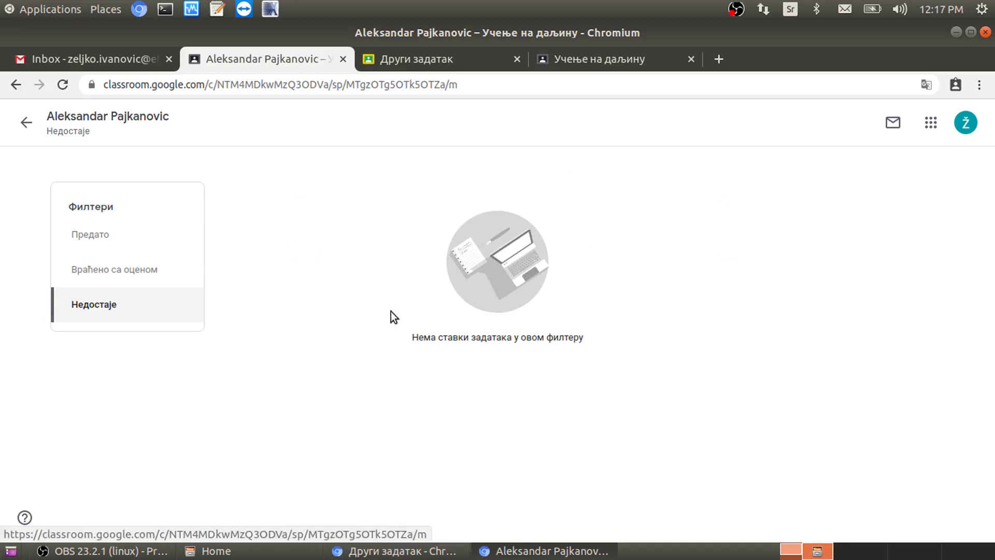
pyautogui.click(401, 66)
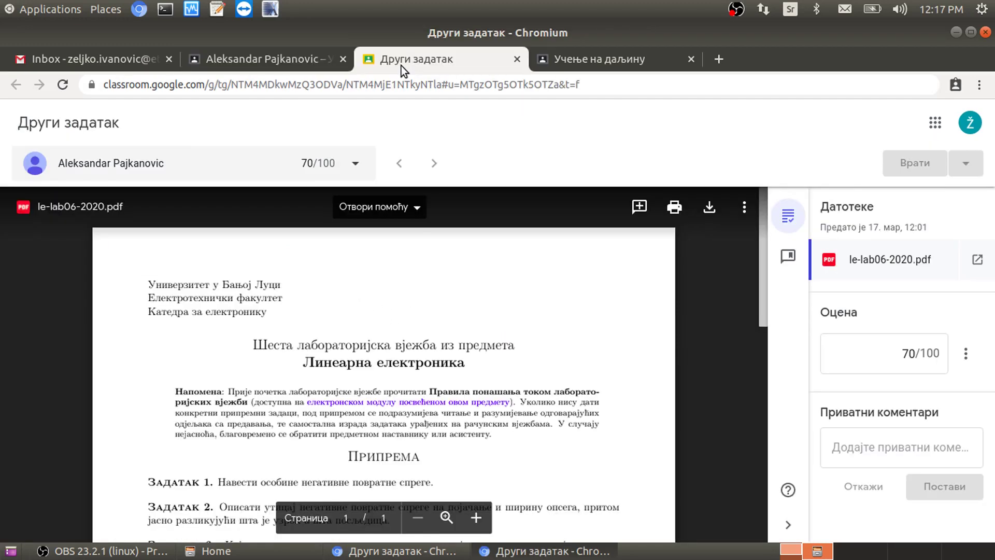
pyautogui.click(260, 63)
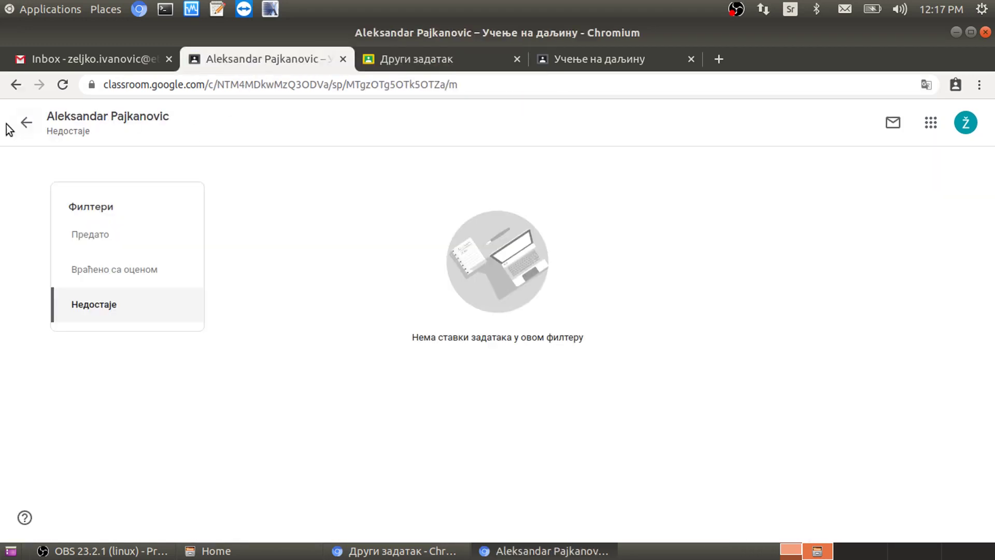
pyautogui.click(25, 123)
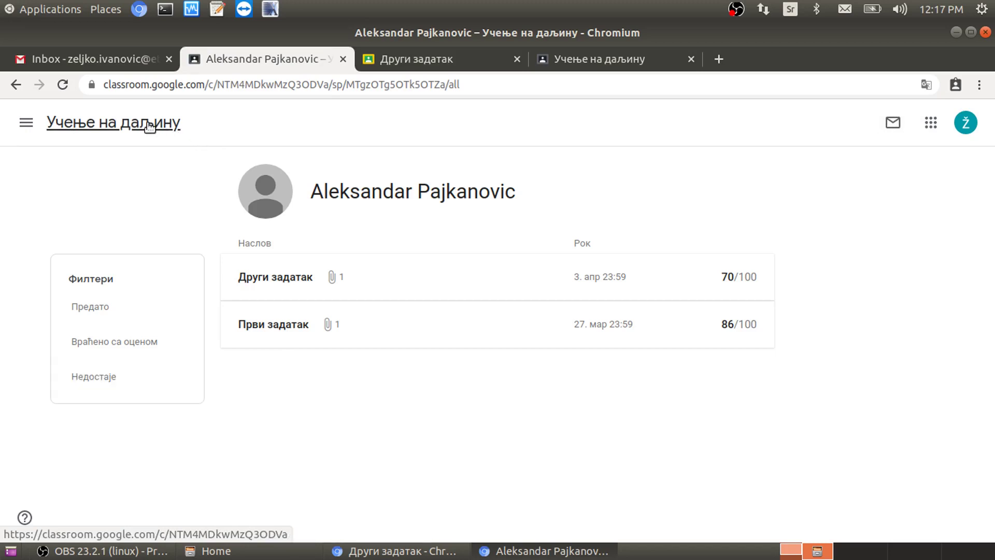
# Step: Return to the gradebook and examine the course average row and the available options for the "Други задатак" column
pyautogui.click(176, 124)
pyautogui.click(613, 122)
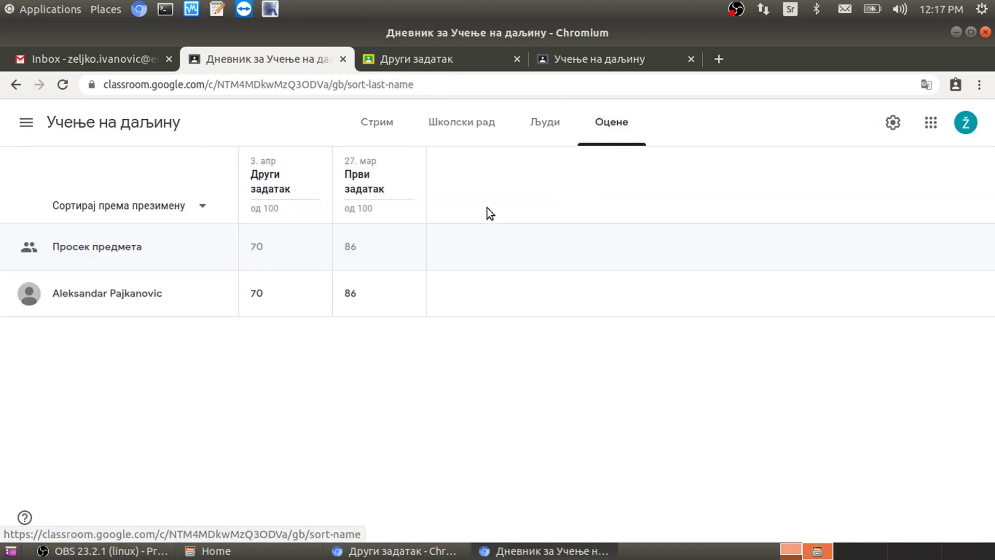
pyautogui.moveTo(51, 250); pyautogui.dragTo(93, 247)
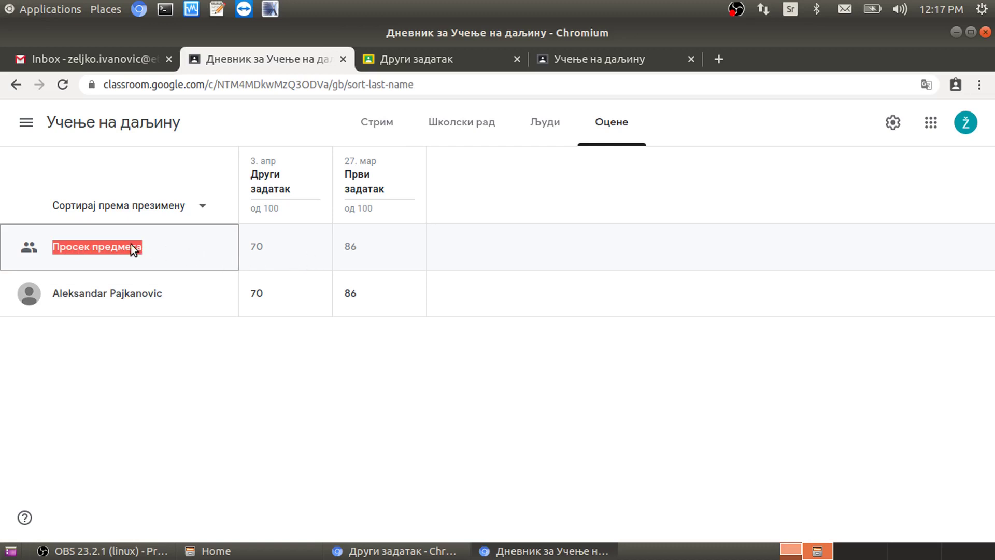
pyautogui.moveTo(249, 248); pyautogui.dragTo(368, 251)
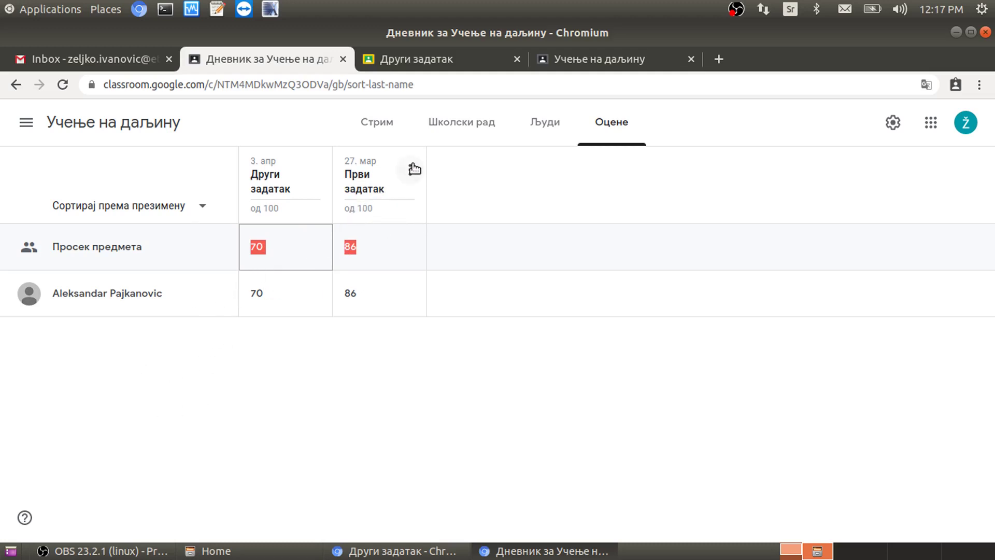
pyautogui.click(311, 169)
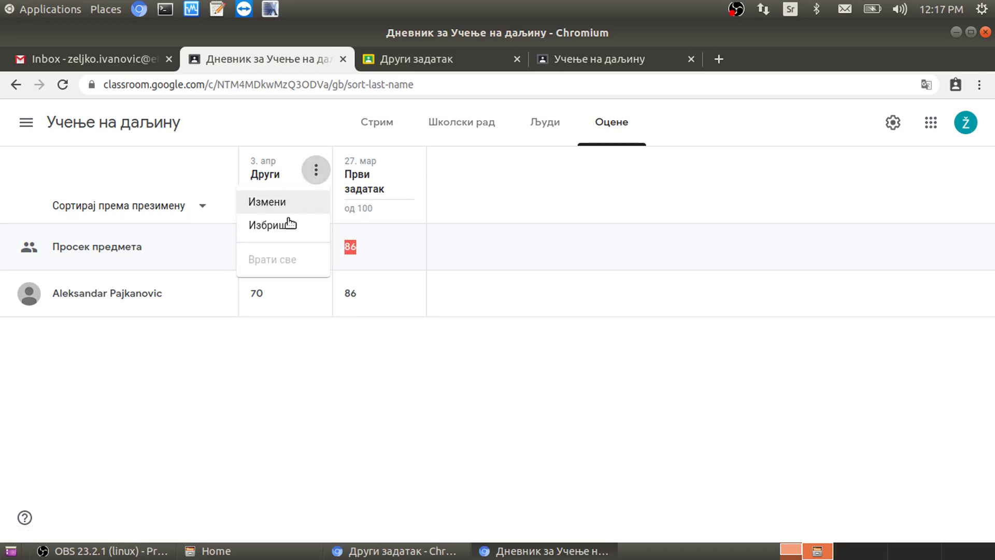
pyautogui.click(449, 197)
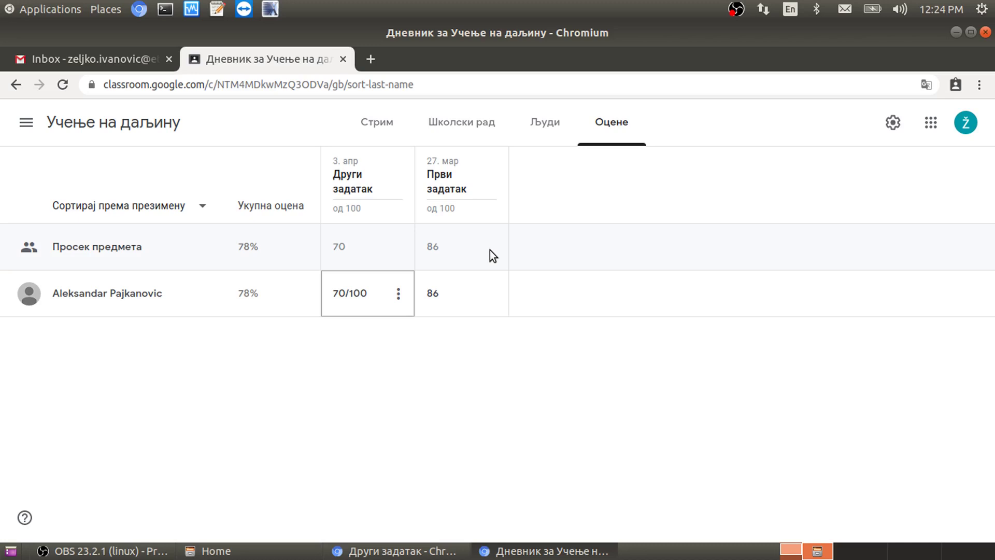
# Step: Open the student work page of "Први задатак" from the classwork list and copy all grades to Google Sheets
pyautogui.click(481, 123)
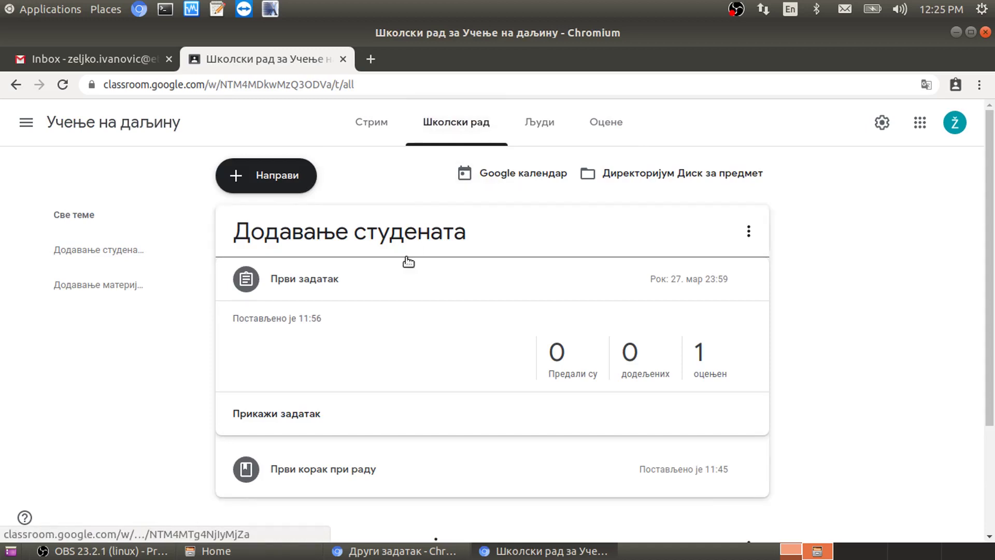
pyautogui.click(311, 283)
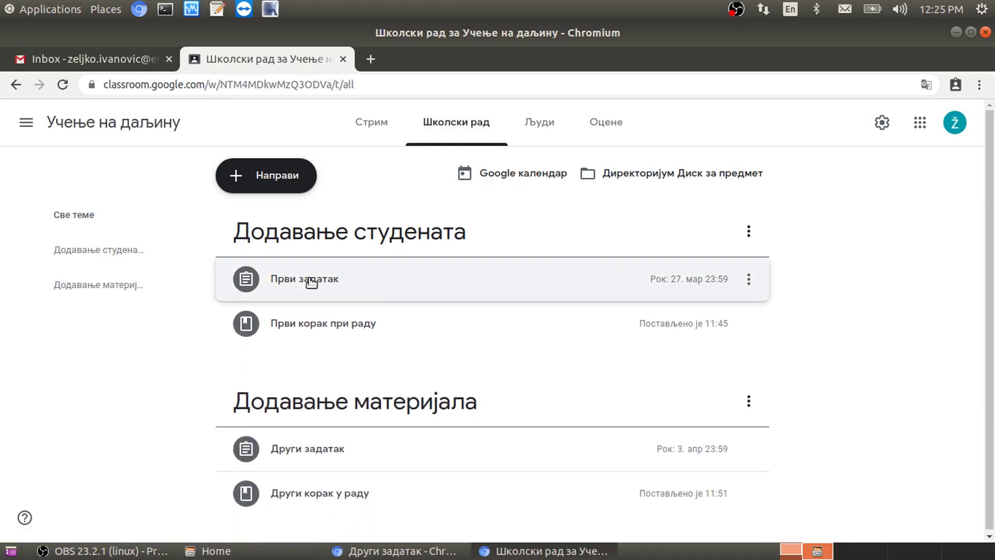
pyautogui.click(317, 283)
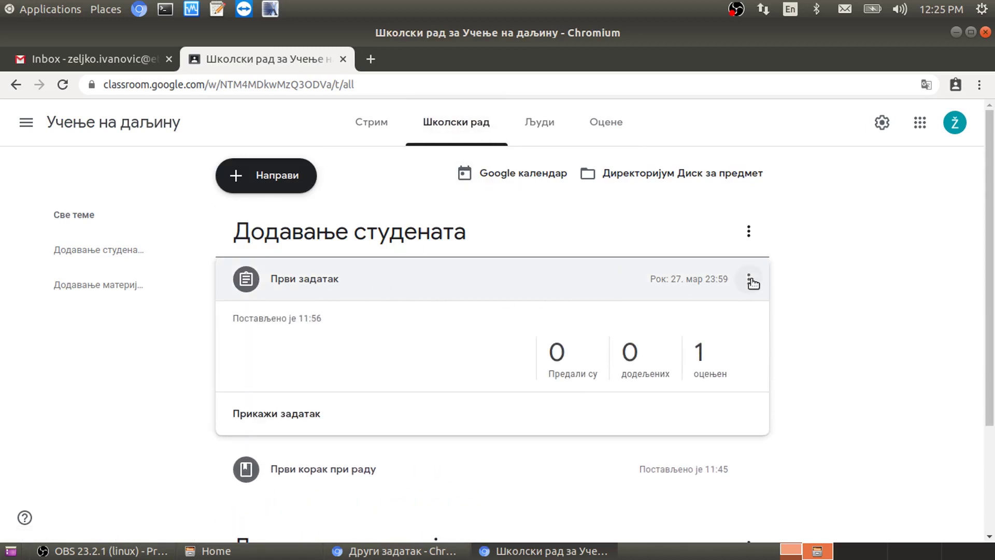
pyautogui.click(287, 413)
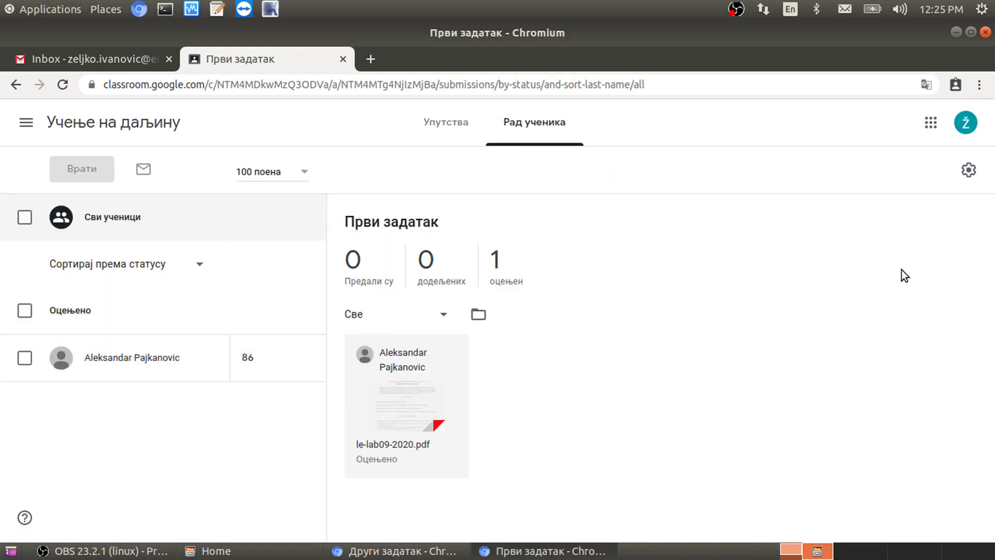
pyautogui.click(969, 171)
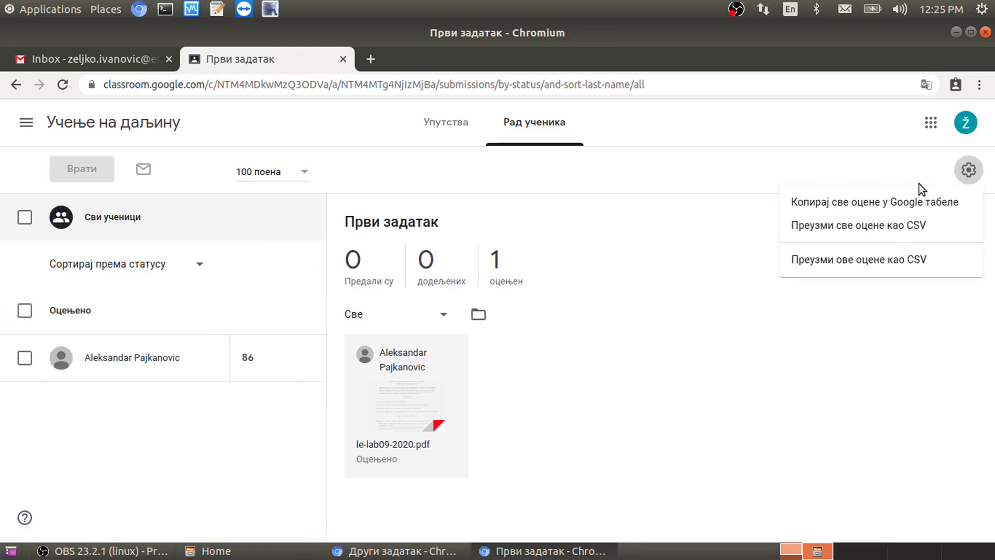
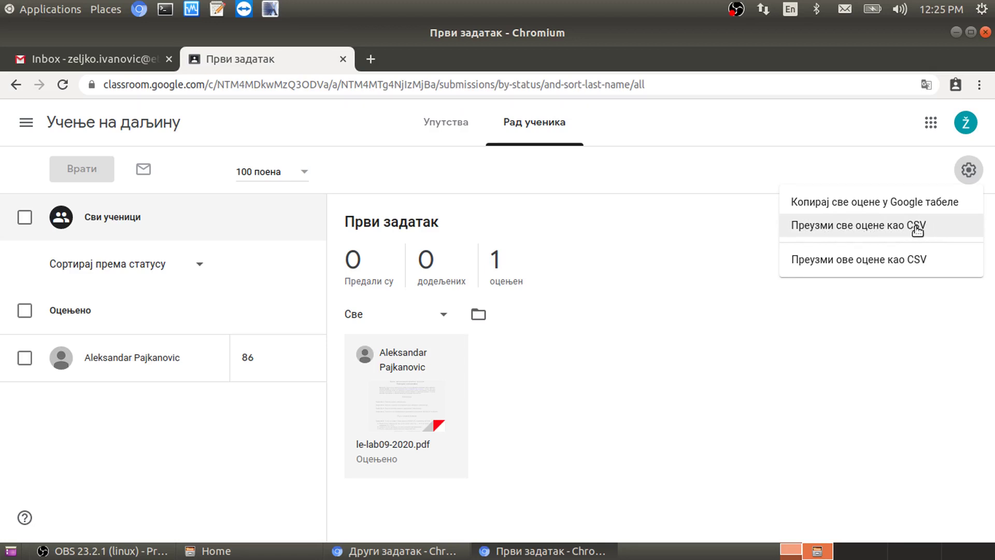
pyautogui.click(878, 208)
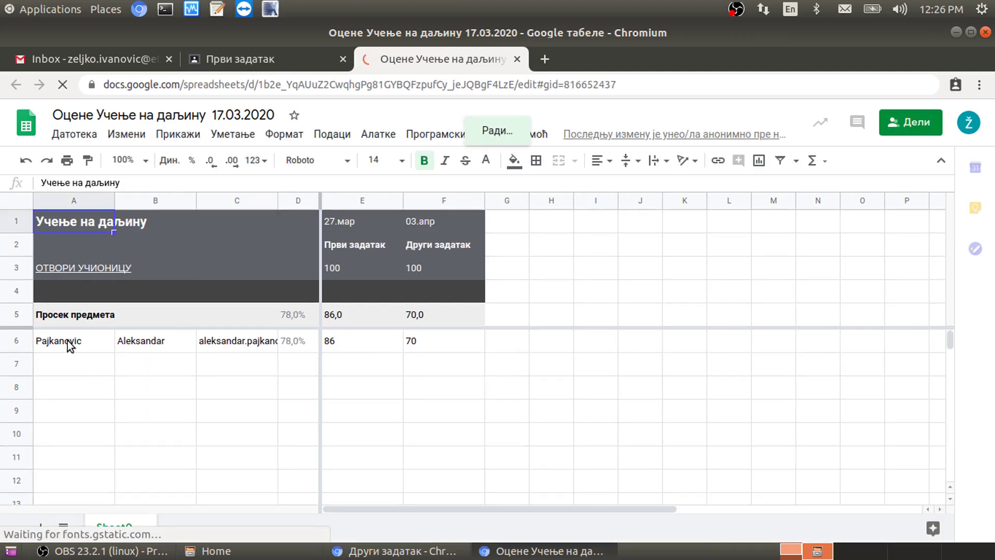
# Step: Examine the student's row and the "Први задатак" and "Други задатак" grade columns in the exported grades spreadsheet
pyautogui.moveTo(70, 343)
pyautogui.mouseDown()
pyautogui.moveTo(165, 370)
pyautogui.moveTo(265, 369)
pyautogui.mouseUp()
pyautogui.moveTo(442, 342); pyautogui.dragTo(370, 343)
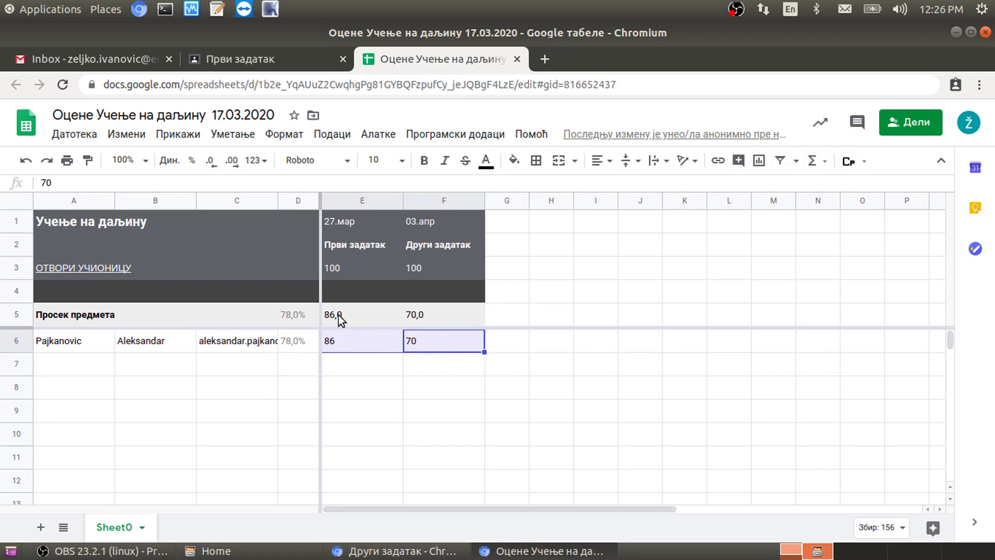
pyautogui.moveTo(341, 227); pyautogui.dragTo(439, 342)
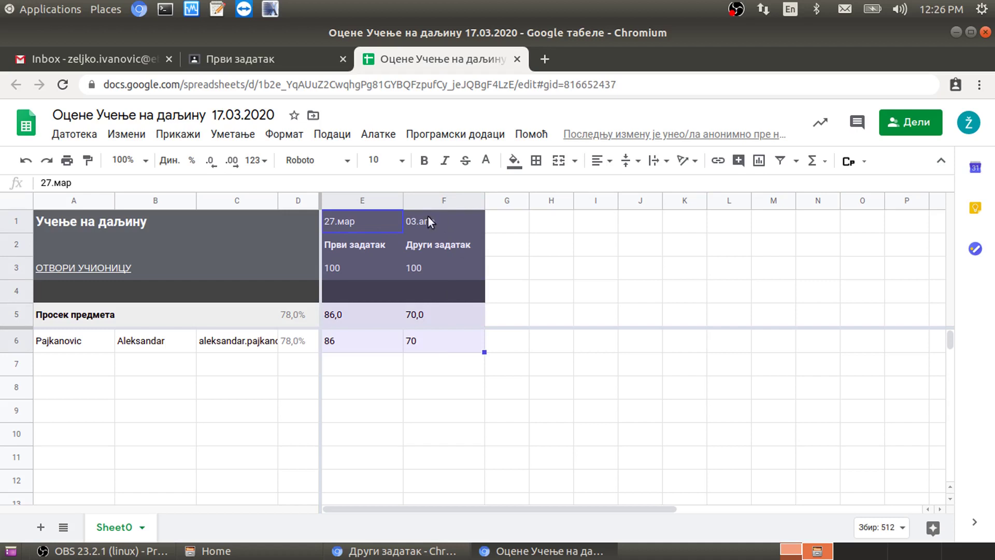
# Step: Center the contents of the "Први задатак" and "Други задатак" columns in E1:F6 and check the student's row
pyautogui.click(601, 161)
pyautogui.click(618, 186)
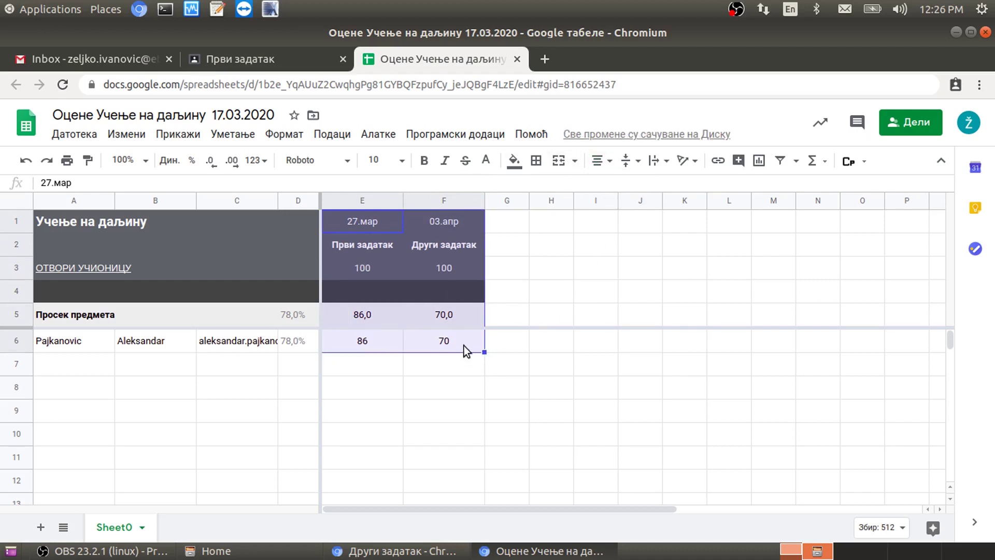
pyautogui.click(53, 342)
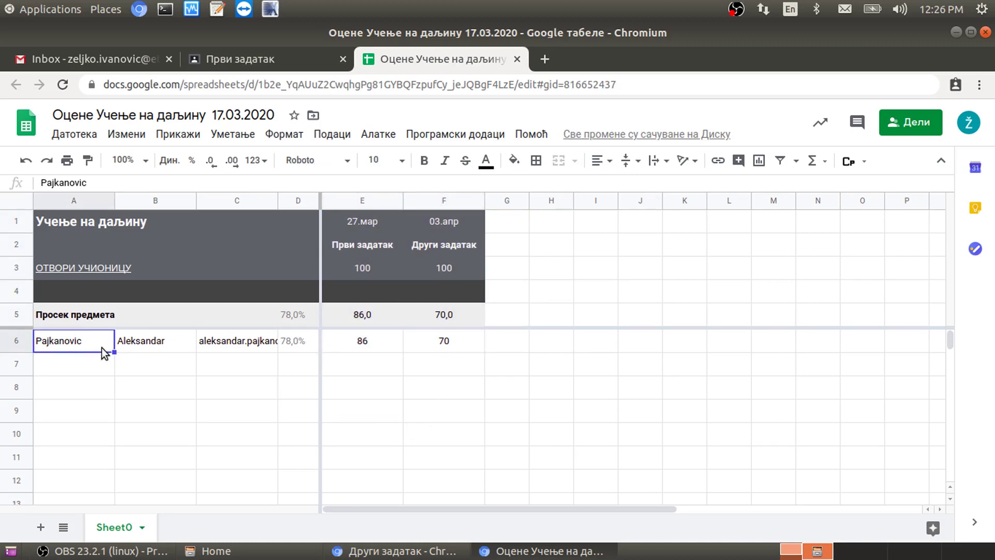
pyautogui.click(383, 342)
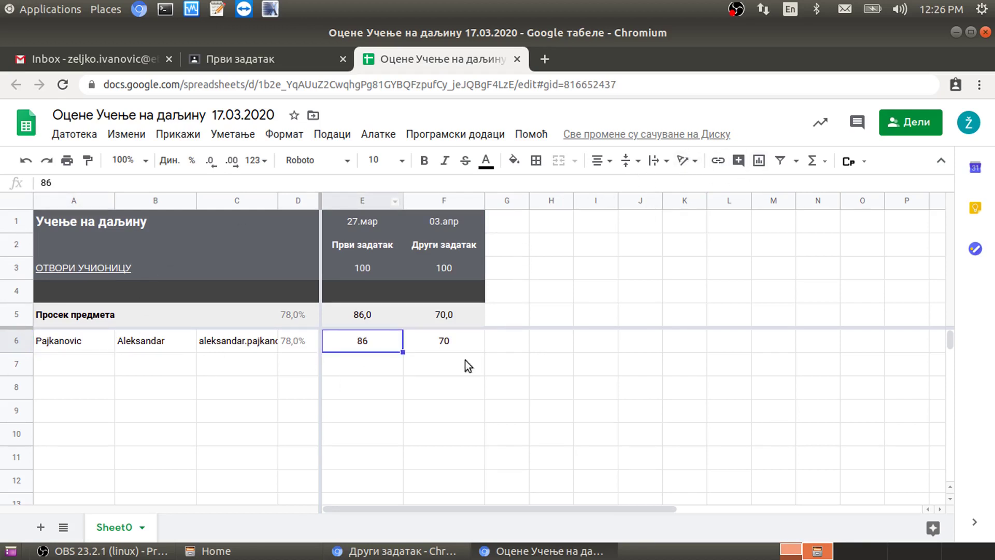
# Step: View the sharing options of the exported grades spreadsheet and return to the course "Учење на даљину" in Google Classroom
pyautogui.click(911, 122)
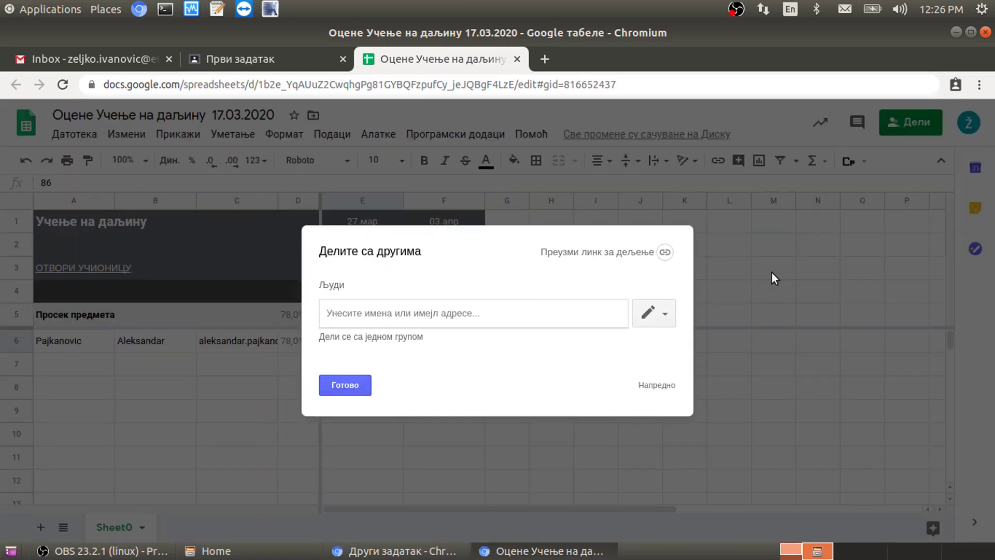
pyautogui.hotkey('ctrl', 'shift', 'Tab')
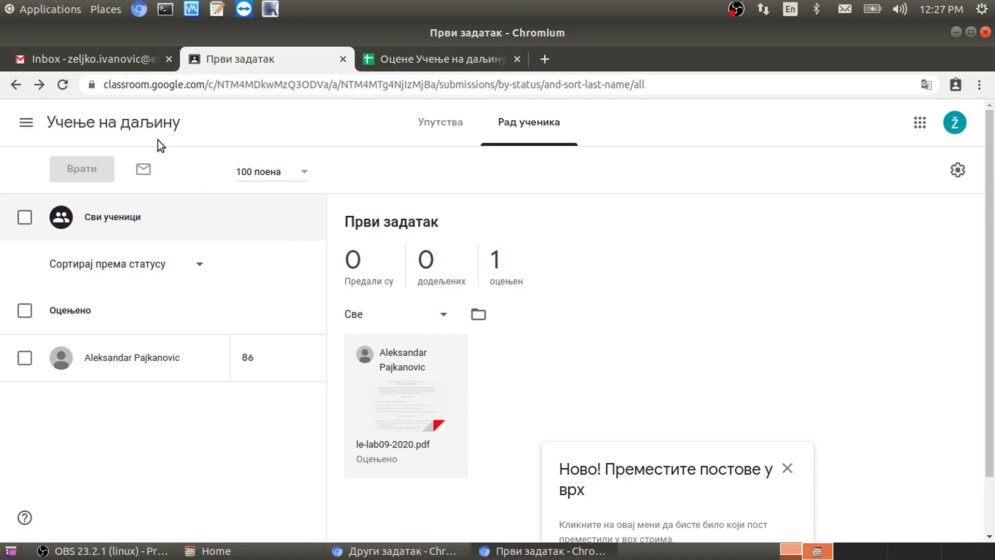
pyautogui.click(131, 130)
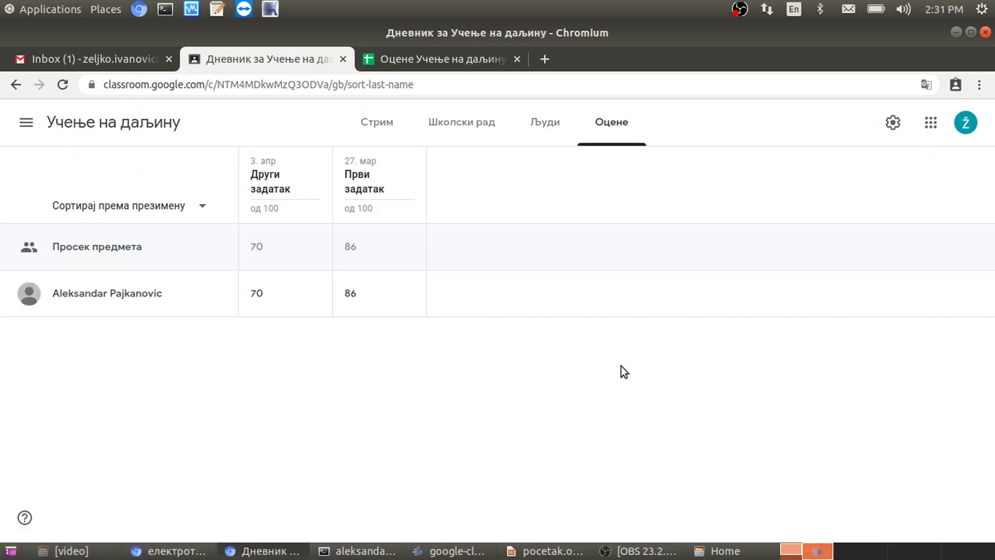
# Step: Set the course's overall grade calculation to "Укупан број поена", enable showing the overall grade to students, and save the course settings
pyautogui.click(889, 126)
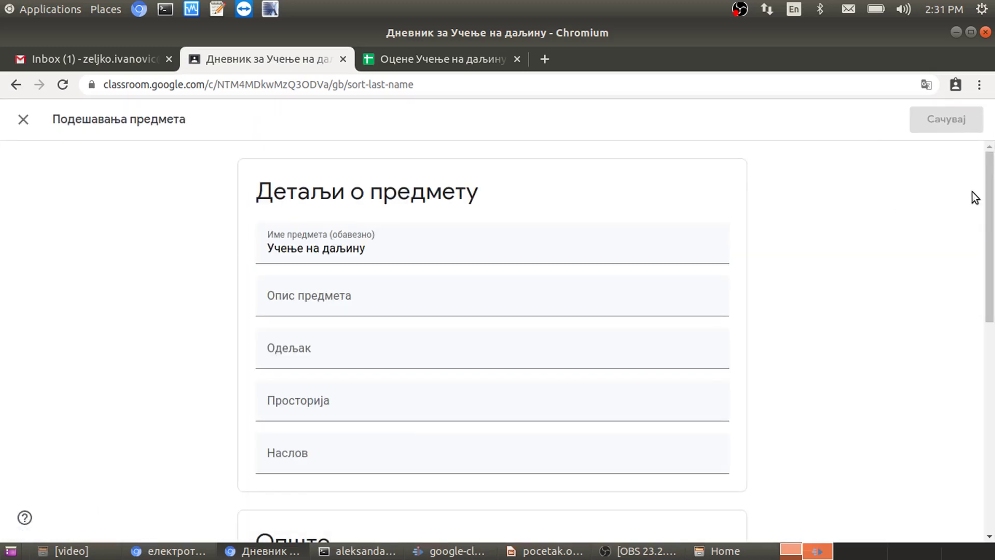
pyautogui.moveTo(987, 218); pyautogui.dragTo(986, 441)
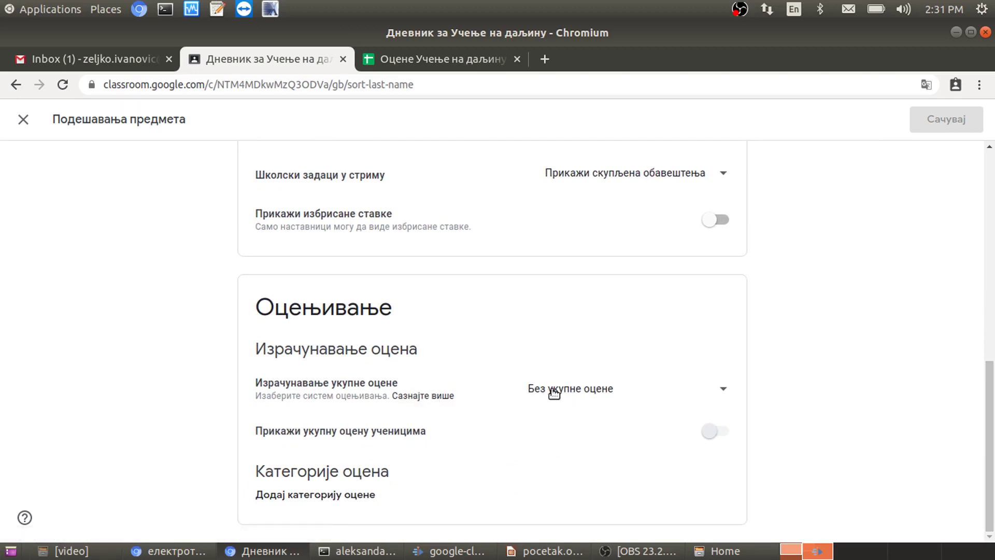
pyautogui.click(614, 394)
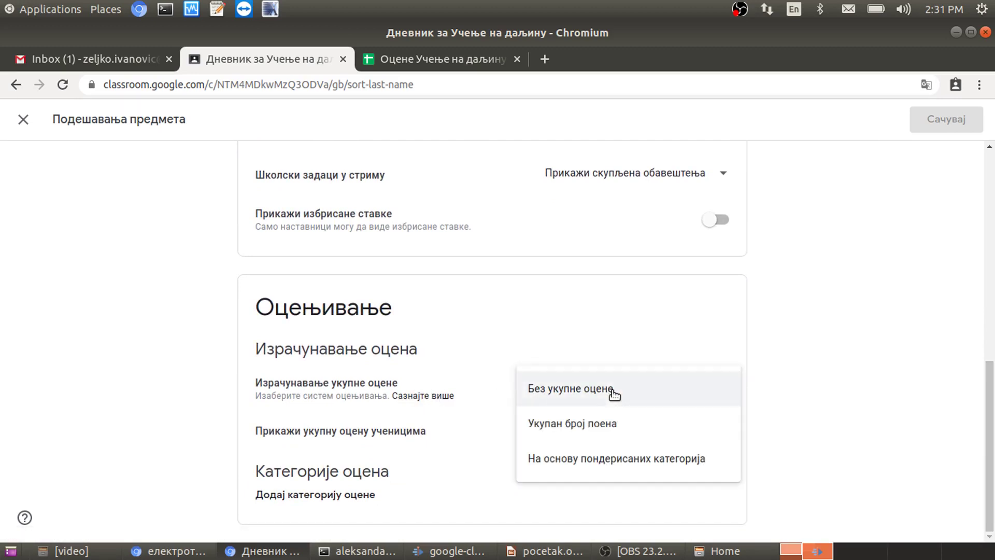
pyautogui.click(601, 422)
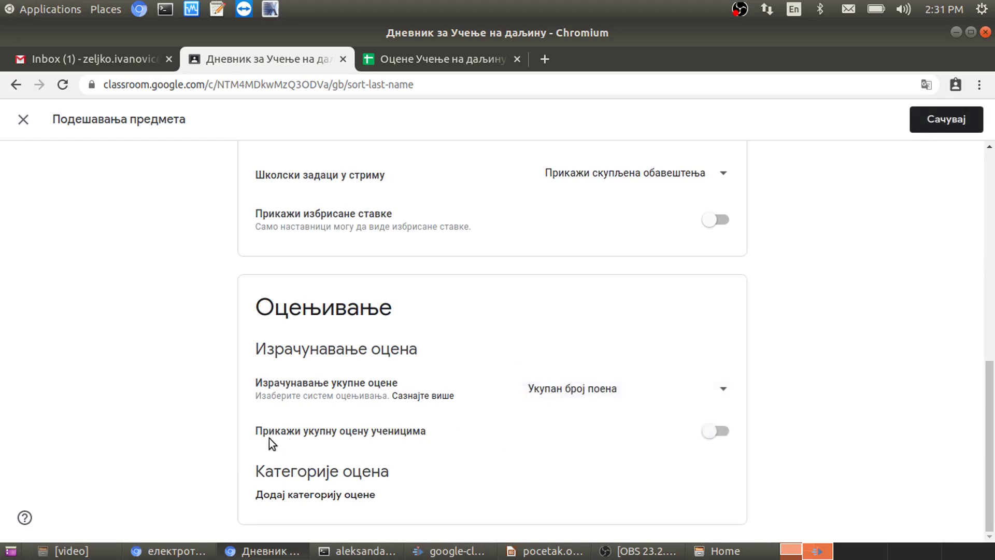
pyautogui.moveTo(333, 433); pyautogui.dragTo(433, 439)
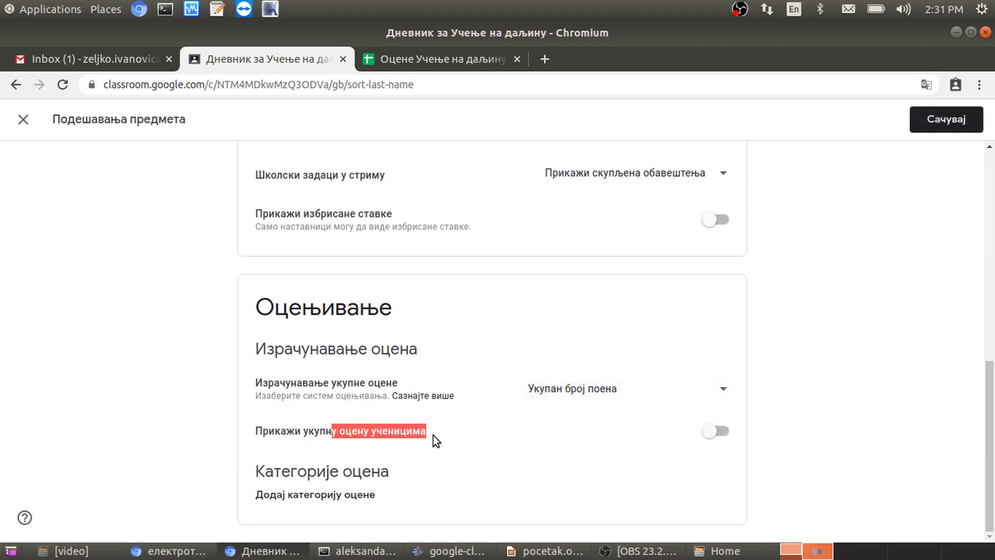
pyautogui.click(718, 432)
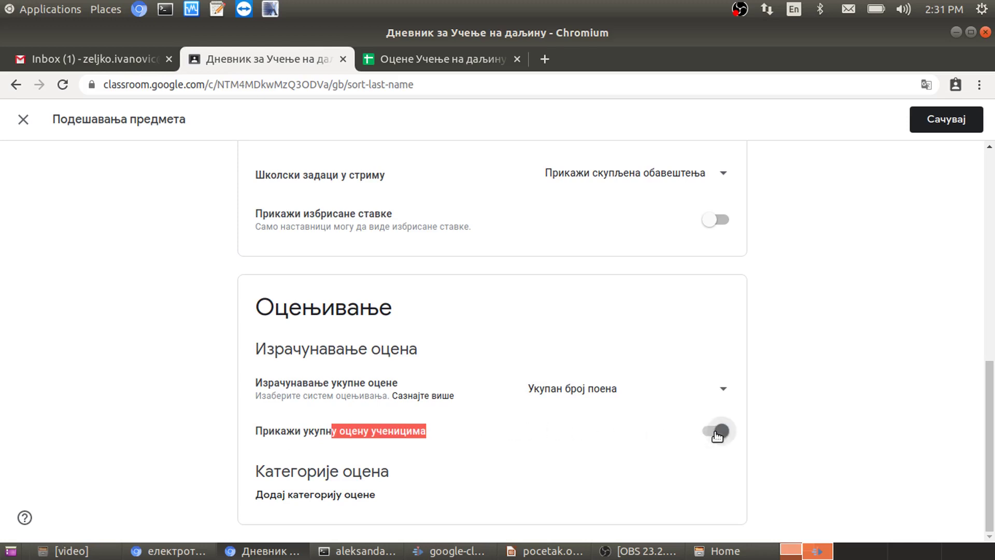
pyautogui.click(939, 125)
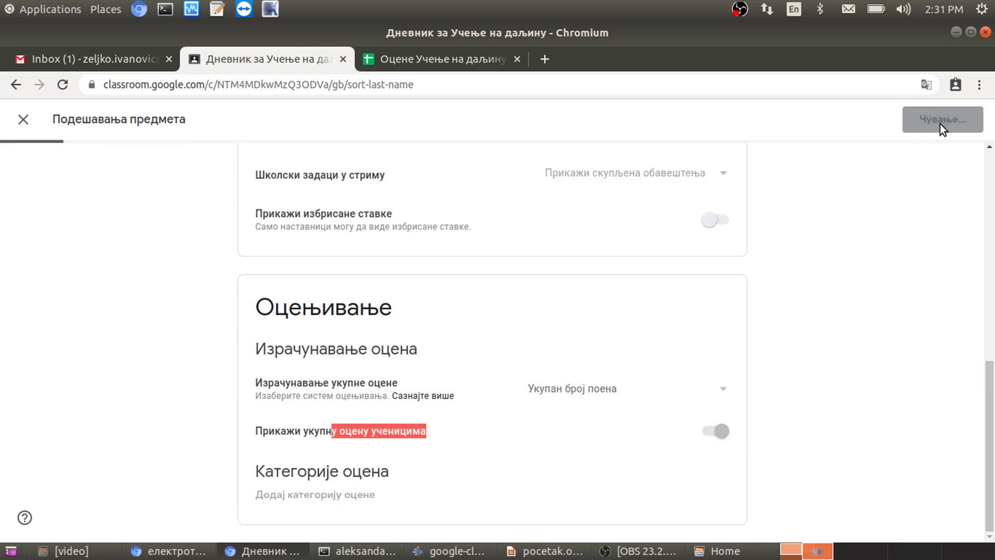